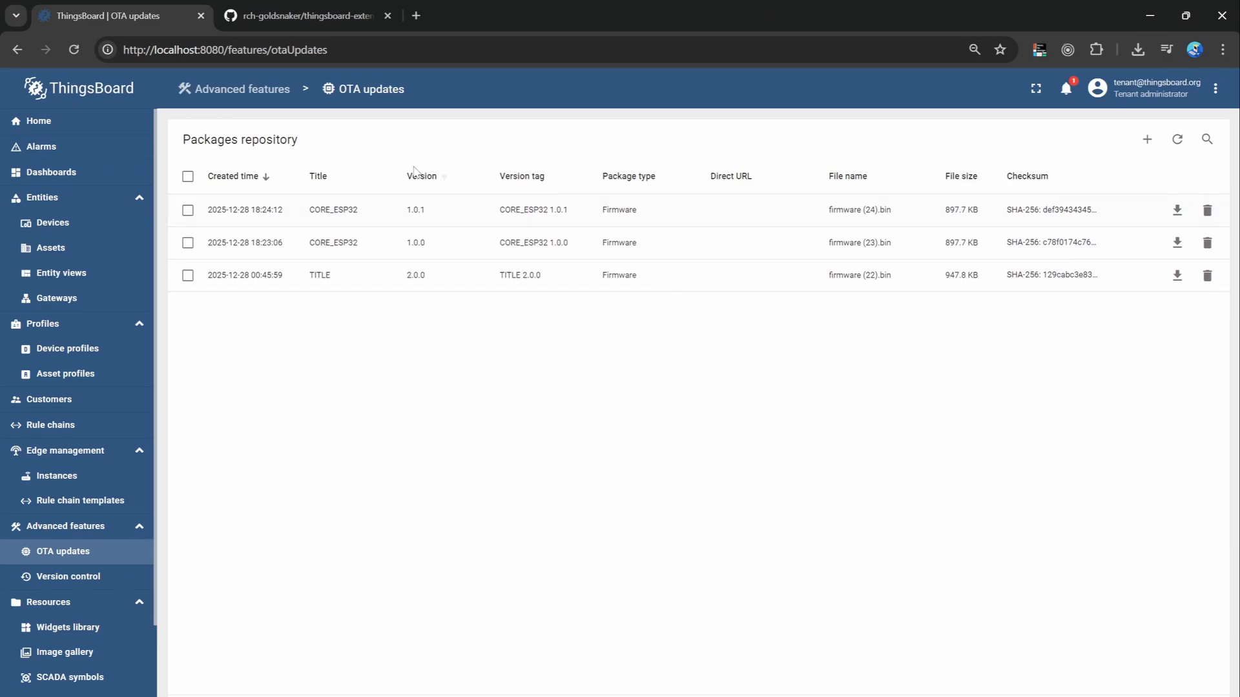
pyautogui.moveTo(321, 207); pyautogui.dragTo(490, 241)
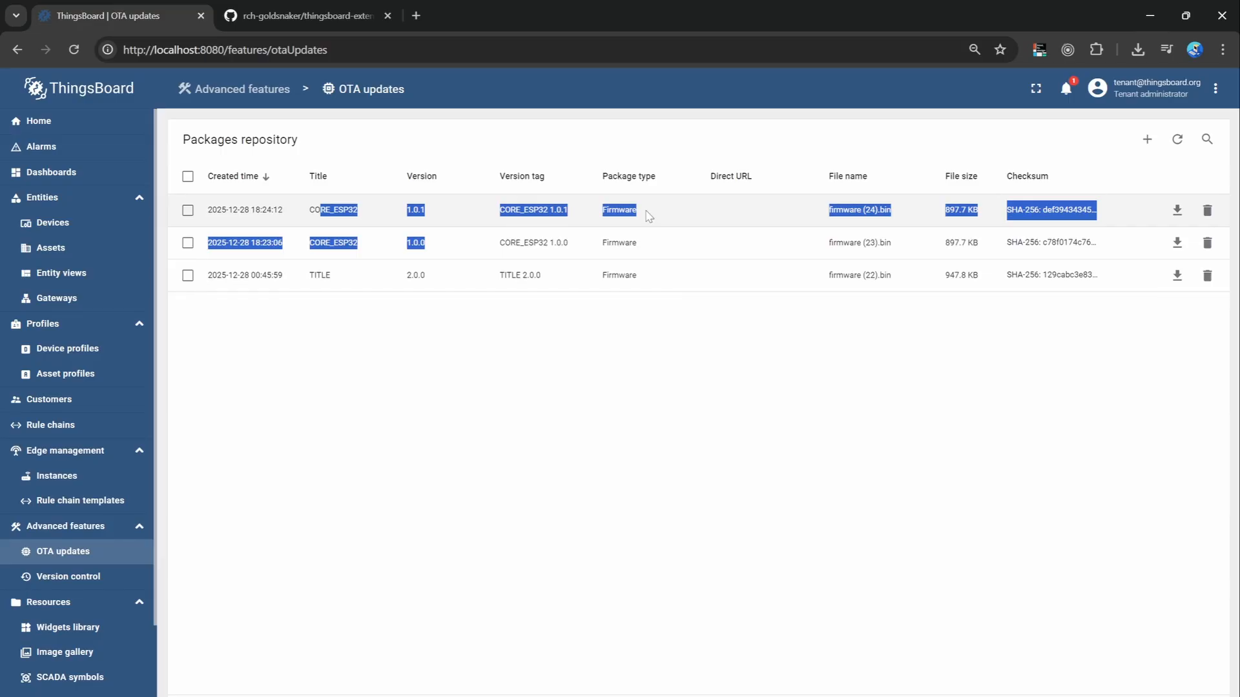
pyautogui.click(628, 352)
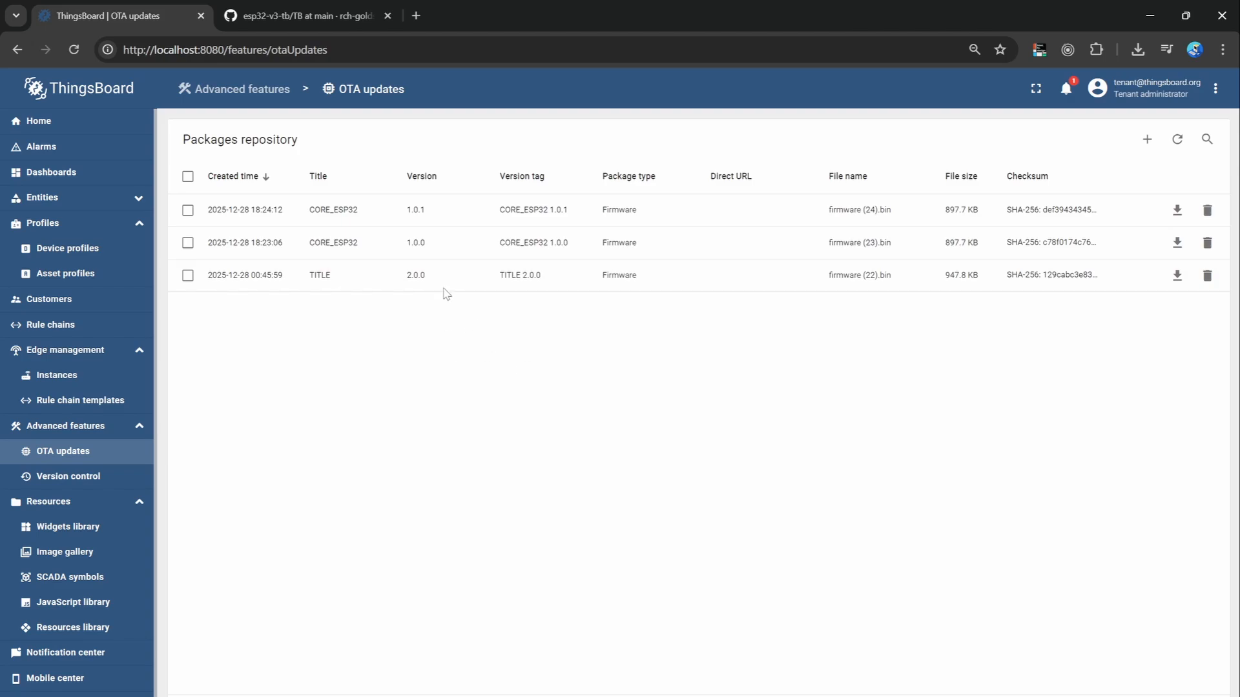
# Switch to GitHub and download ota-status.json and thingsboard-extension-widgets.js from the TB folder of the esp32-v3-tb repository.
pyautogui.click(309, 18)
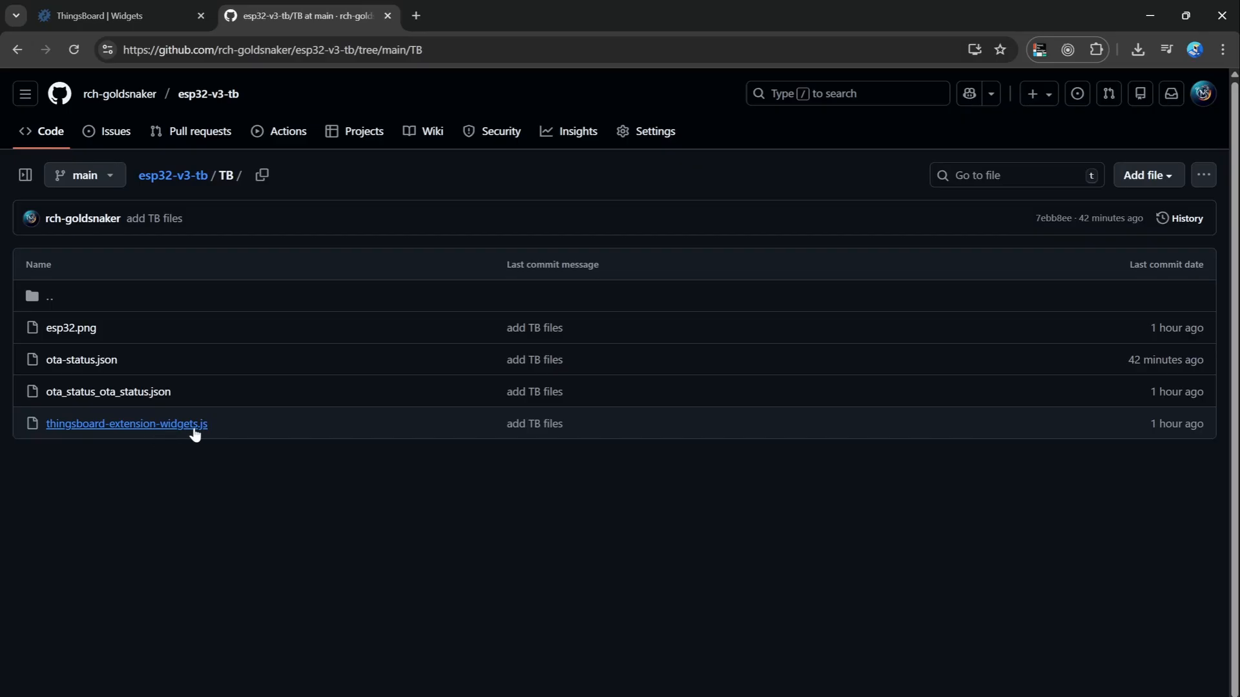
pyautogui.click(90, 363)
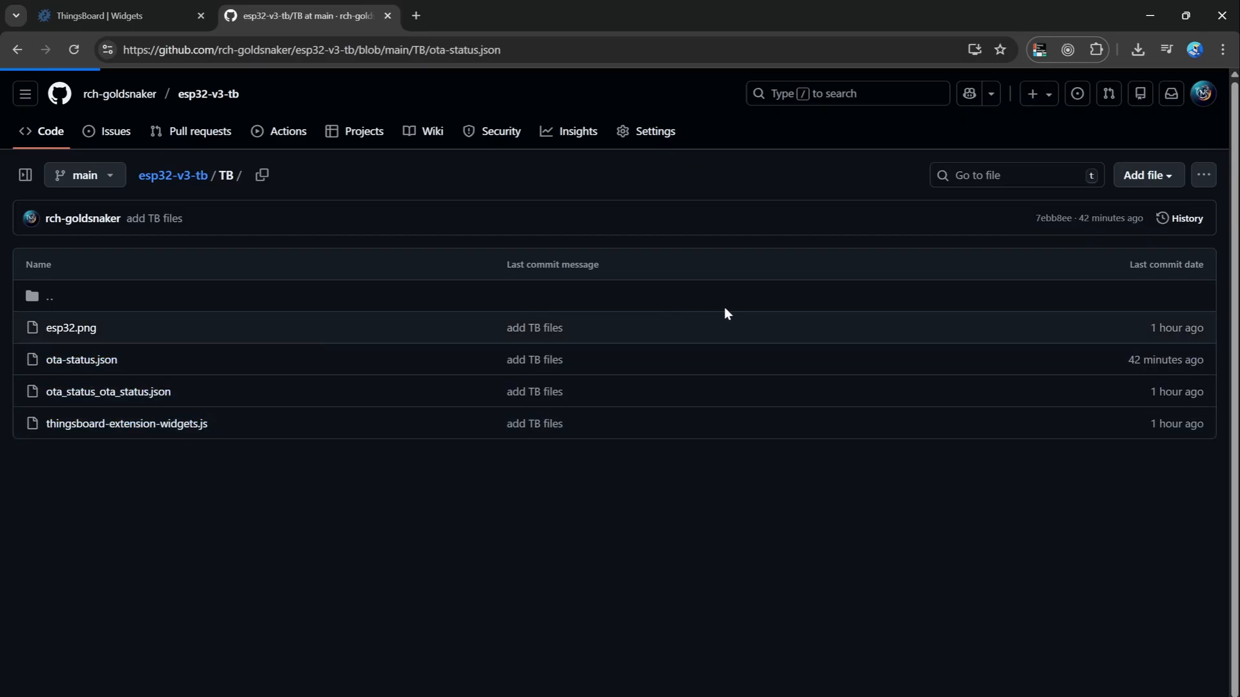
pyautogui.click(1129, 268)
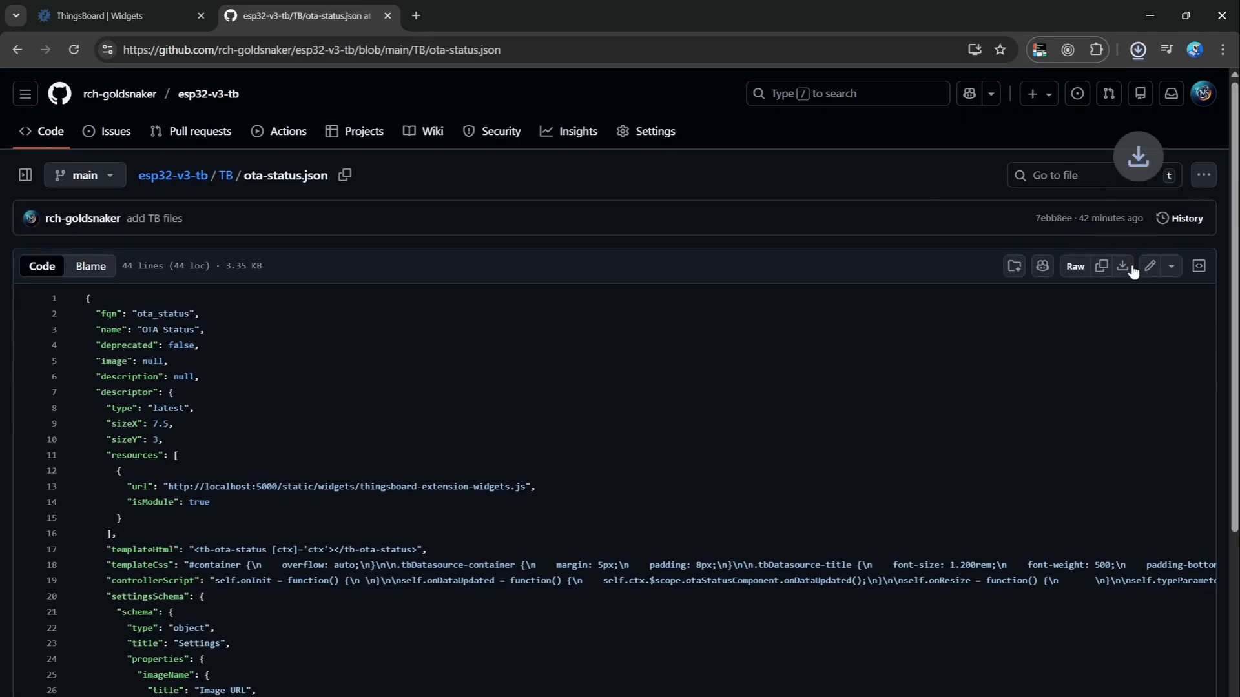
pyautogui.click(226, 176)
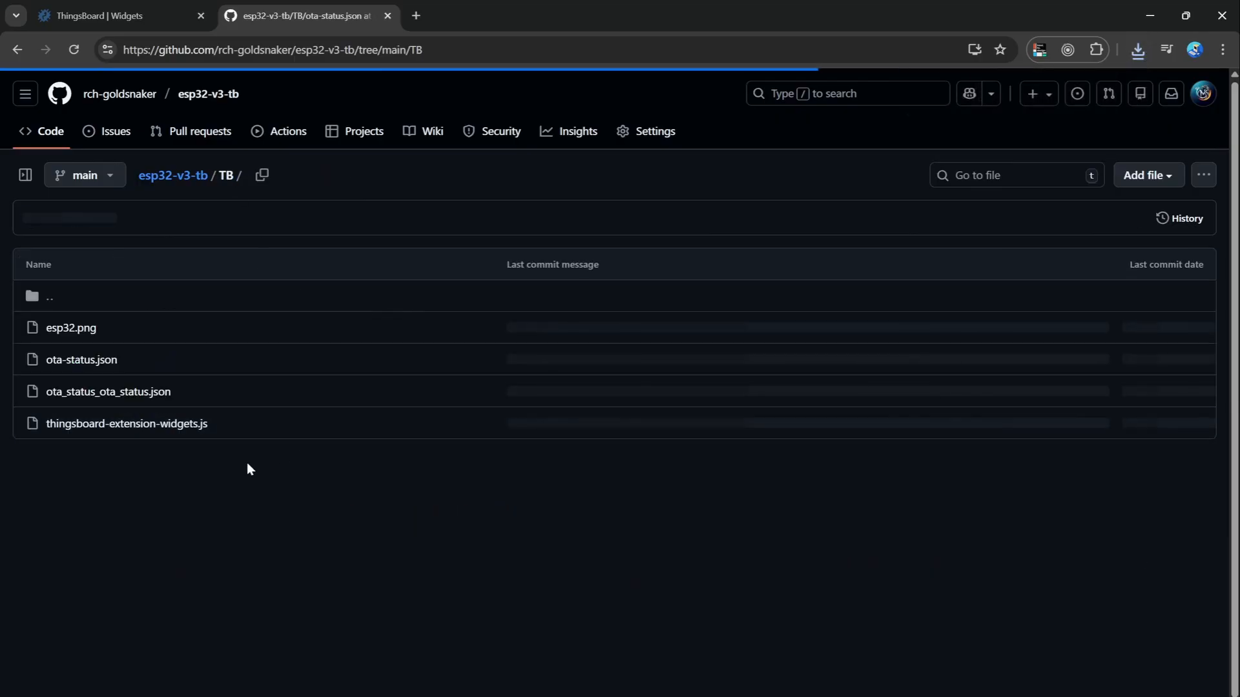
pyautogui.click(185, 425)
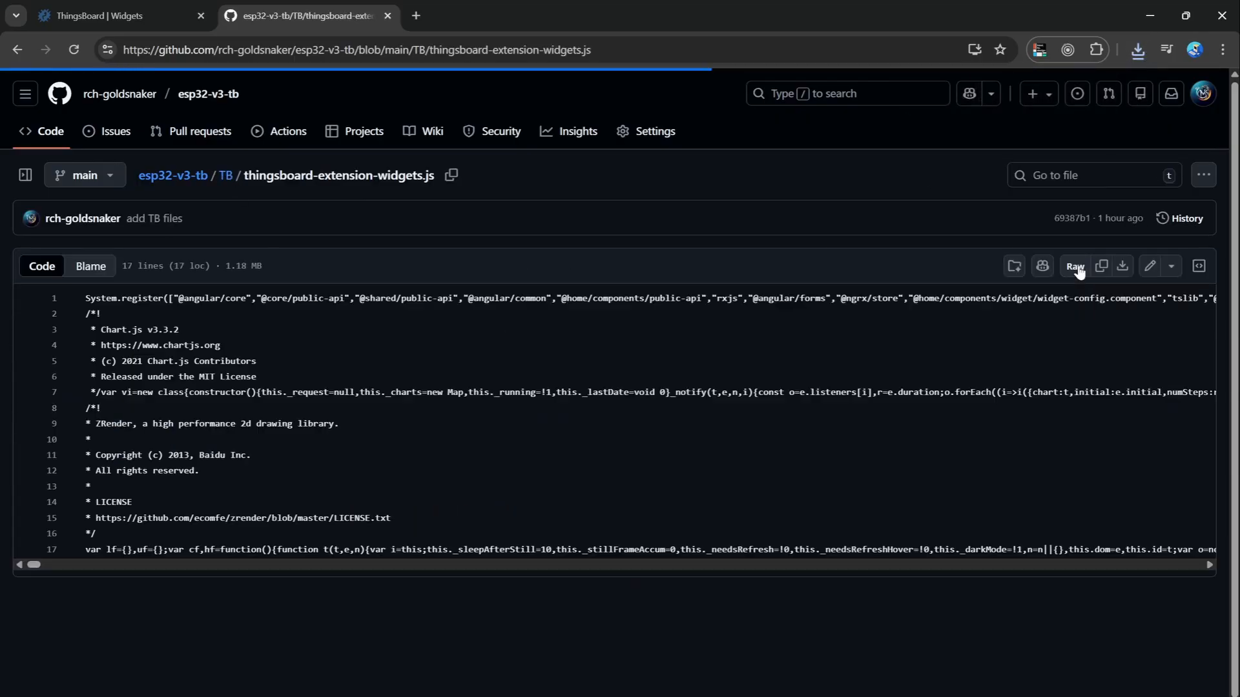
pyautogui.click(1124, 272)
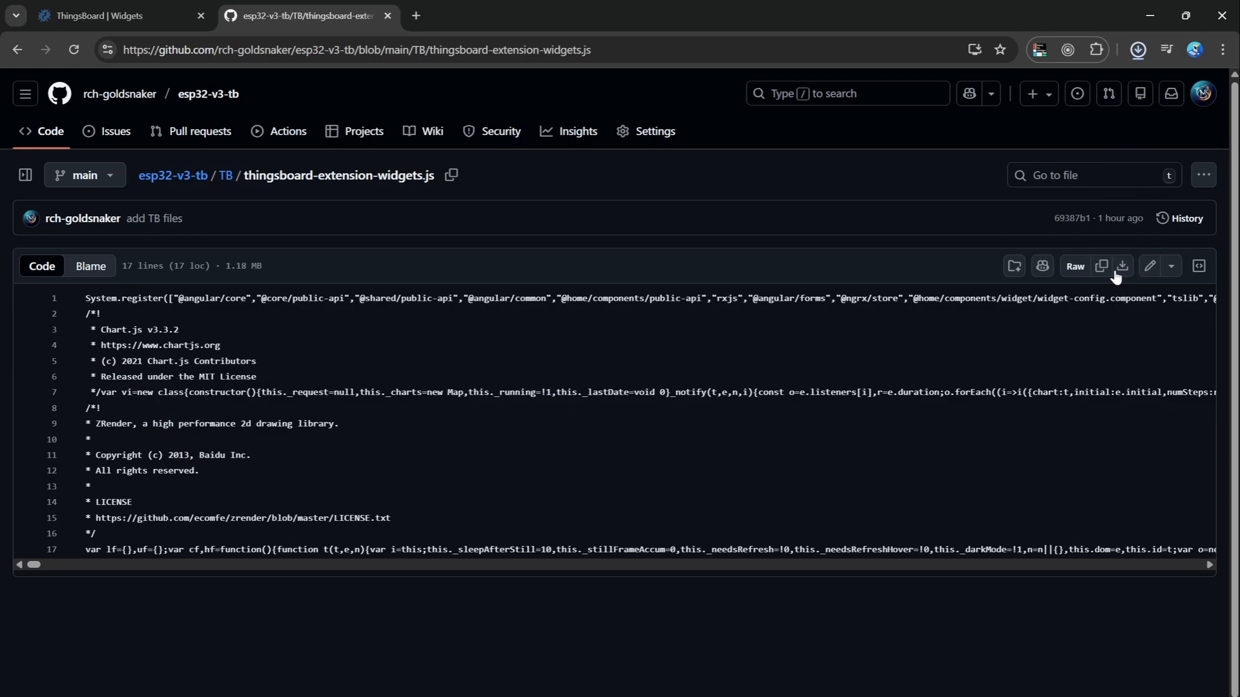
# Switch to ThingsBoard, import the downloaded ota-status (6).json as a widget, and run the OTA Status widget in the editor.
pyautogui.click(98, 18)
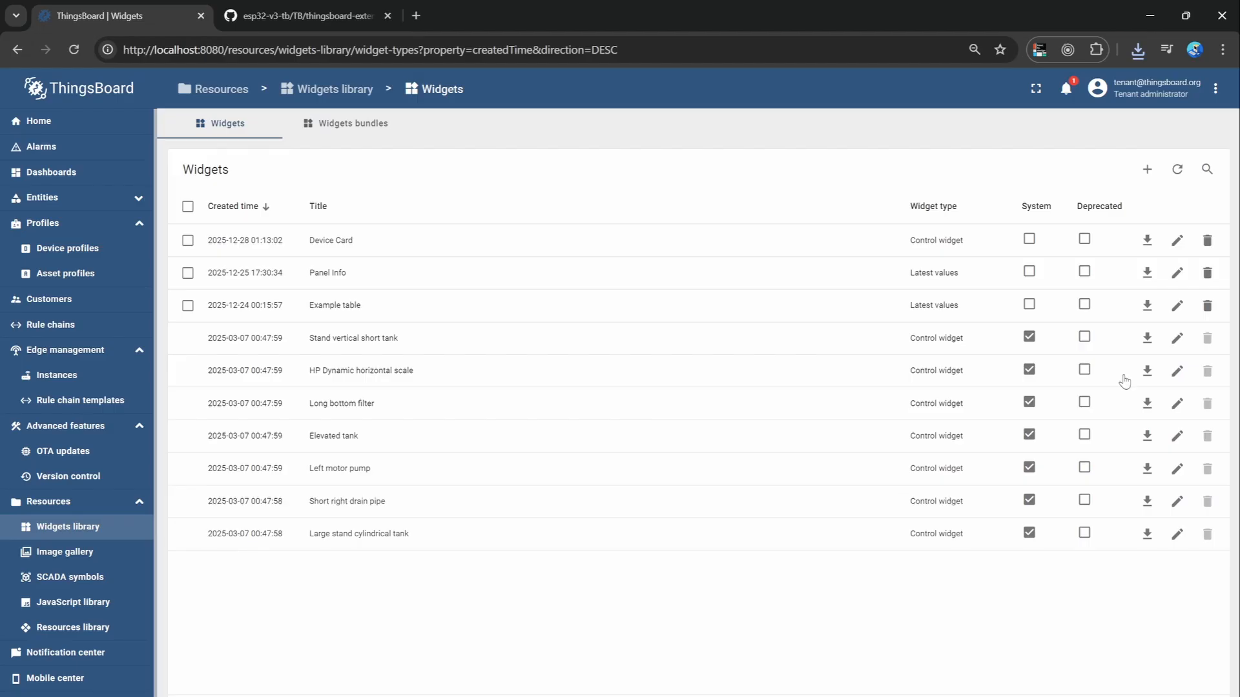
pyautogui.click(1145, 171)
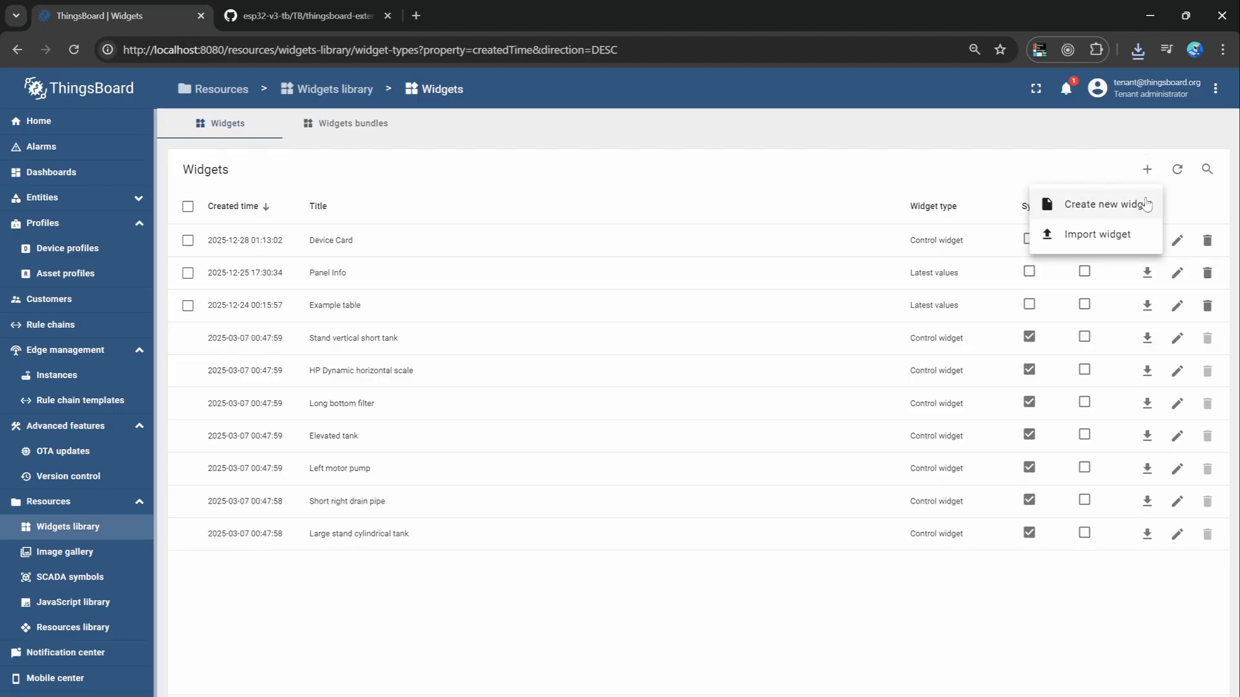
pyautogui.click(1117, 241)
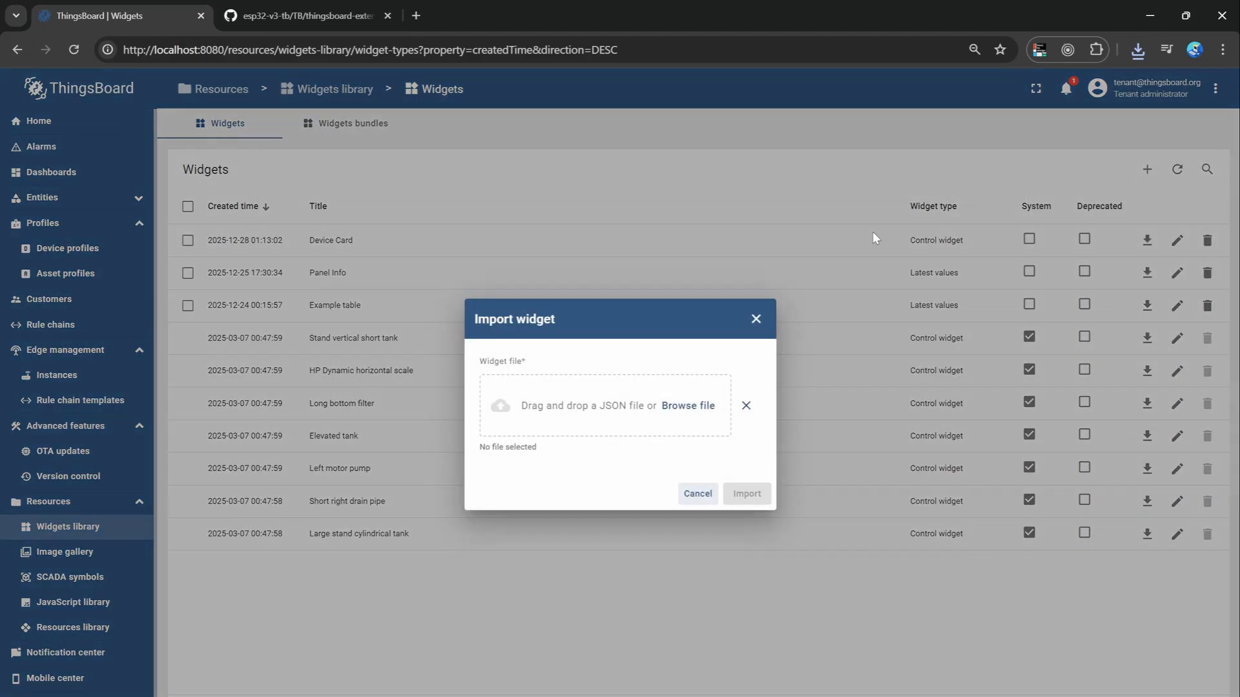
pyautogui.click(1137, 52)
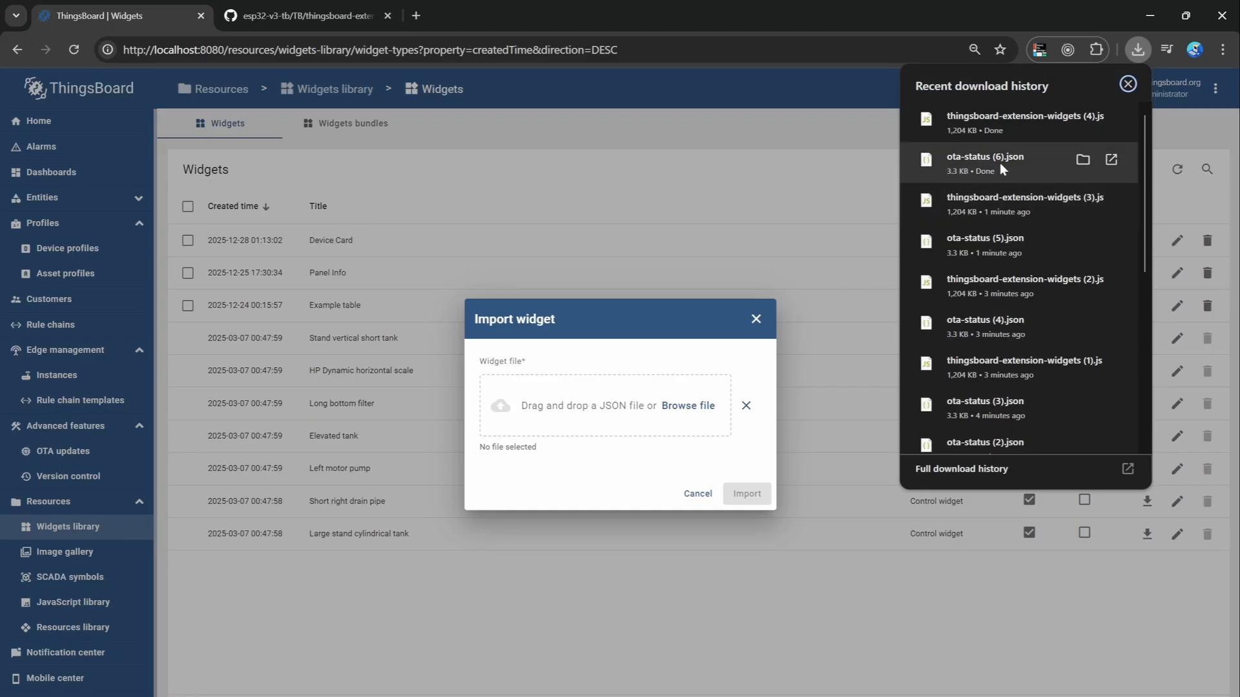
pyautogui.moveTo(999, 163); pyautogui.dragTo(710, 407)
pyautogui.click(747, 494)
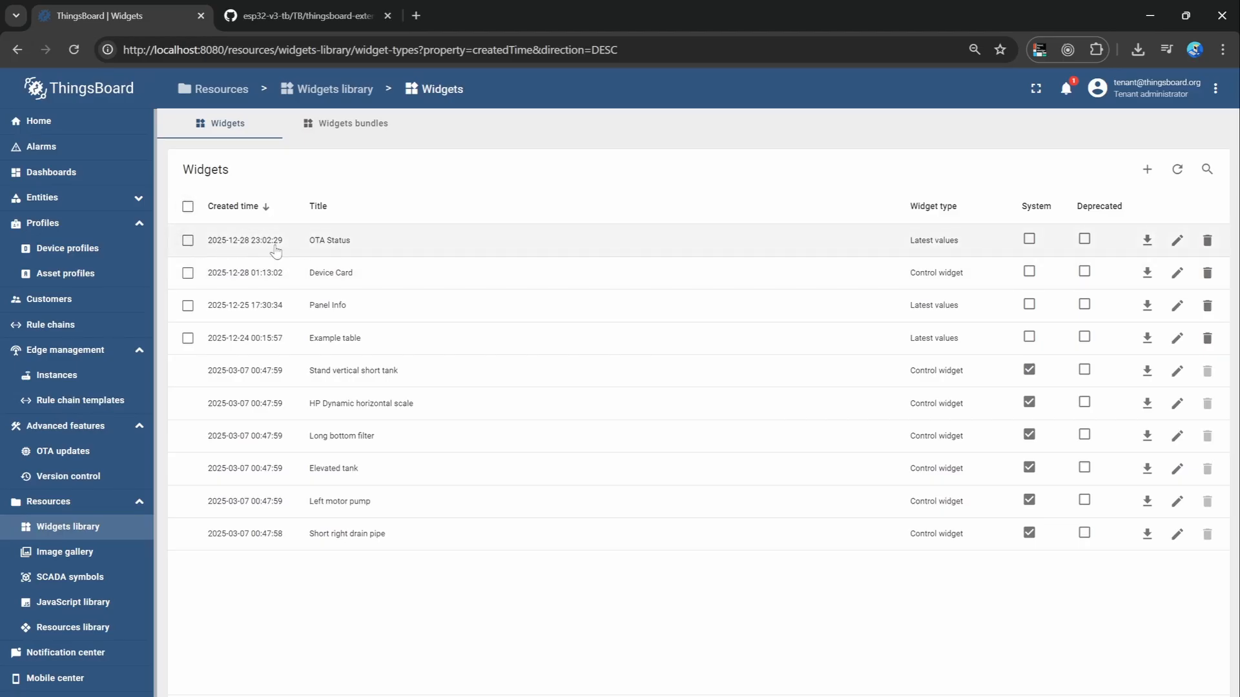
pyautogui.click(415, 249)
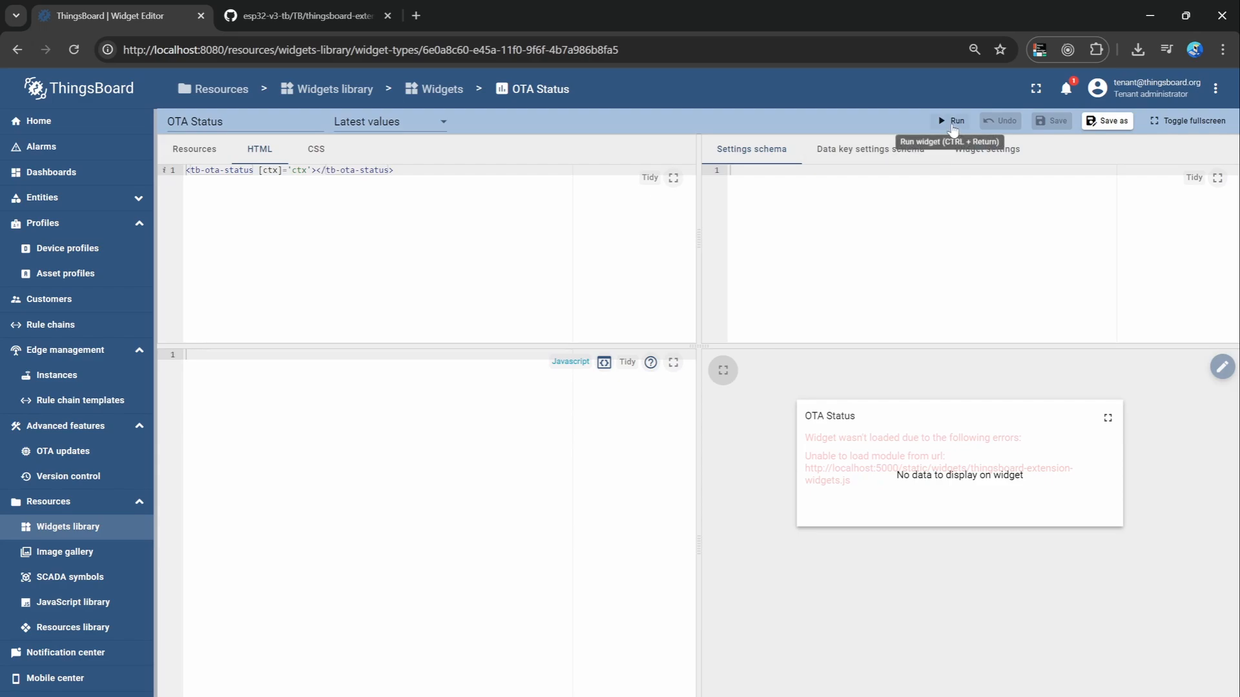
pyautogui.click(952, 122)
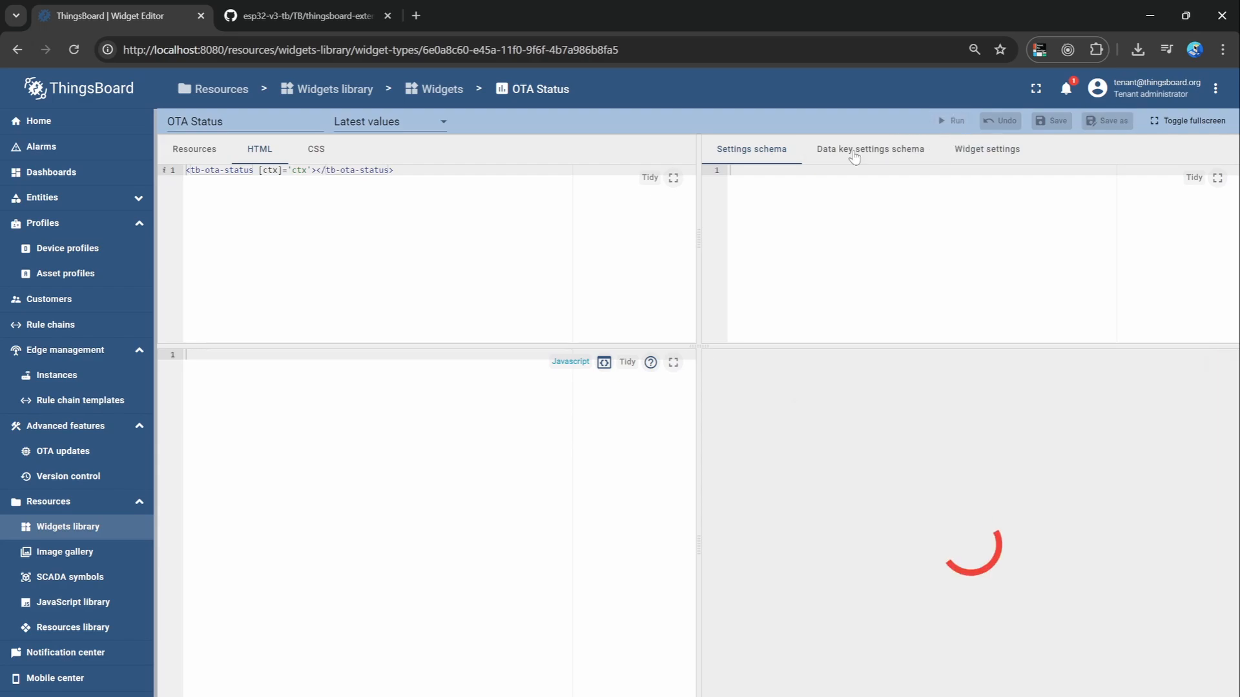
# Add an Extension-type JavaScript resource titled tb-ext from the downloaded thingsboard-extension-widgets (4).js file.
pyautogui.click(84, 604)
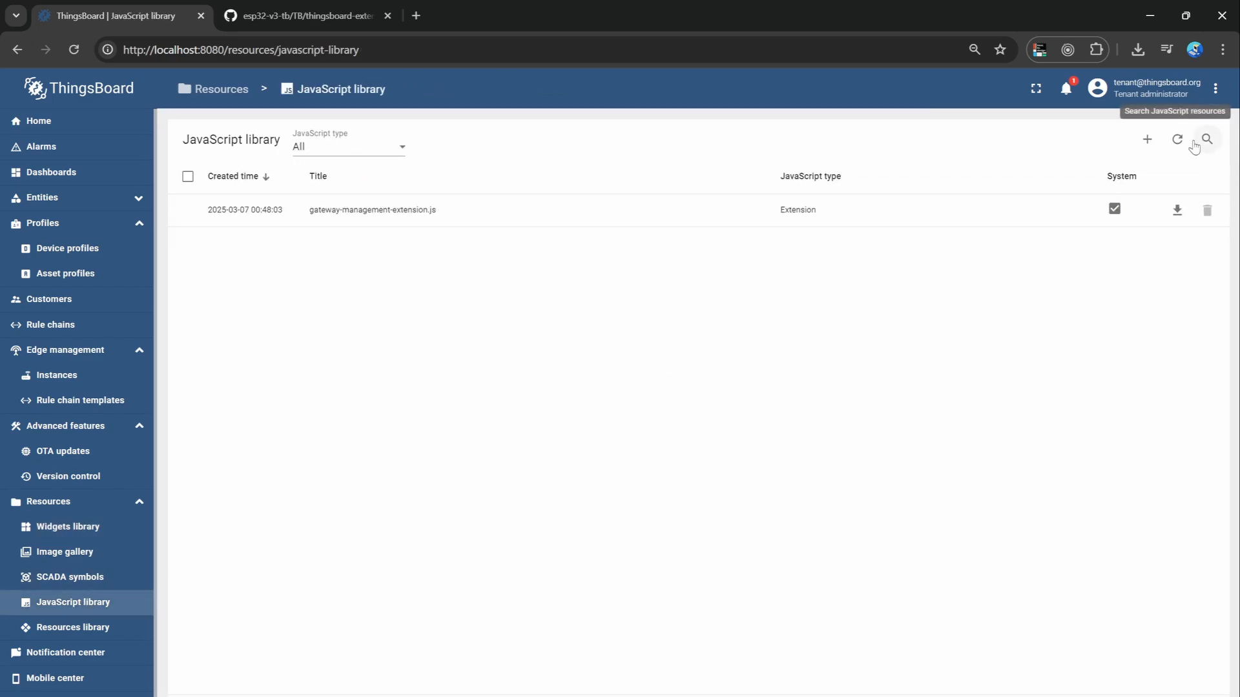
pyautogui.click(1145, 147)
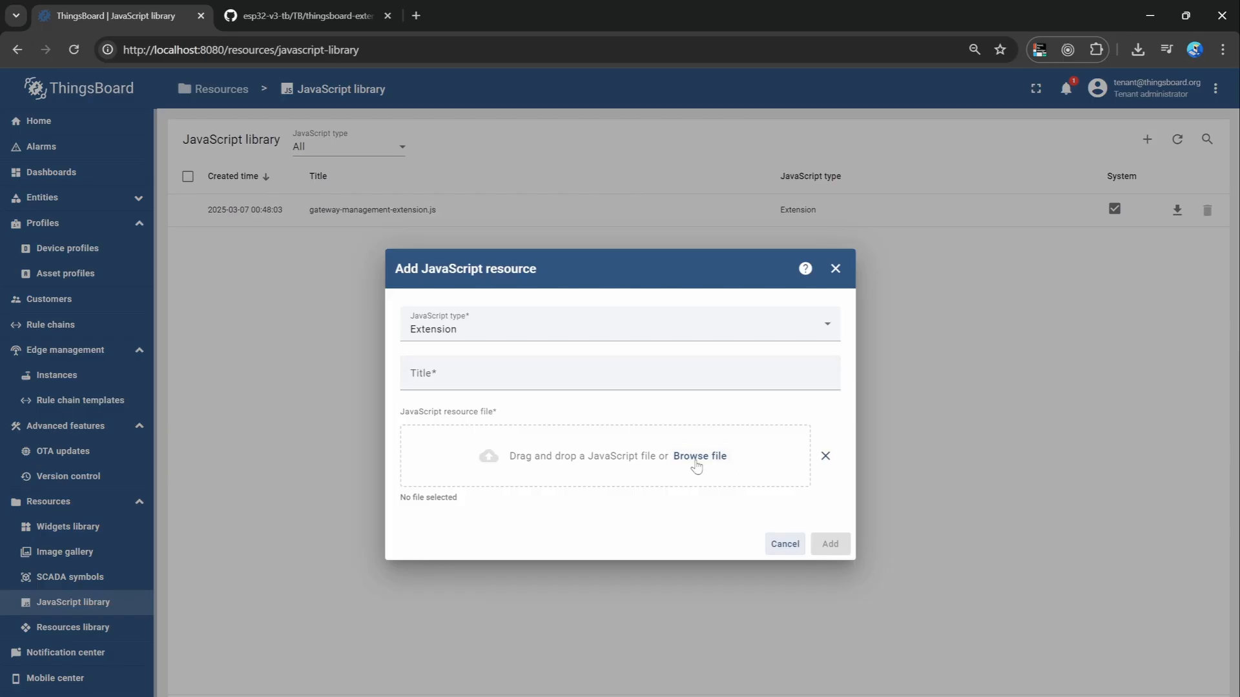
pyautogui.click(631, 373)
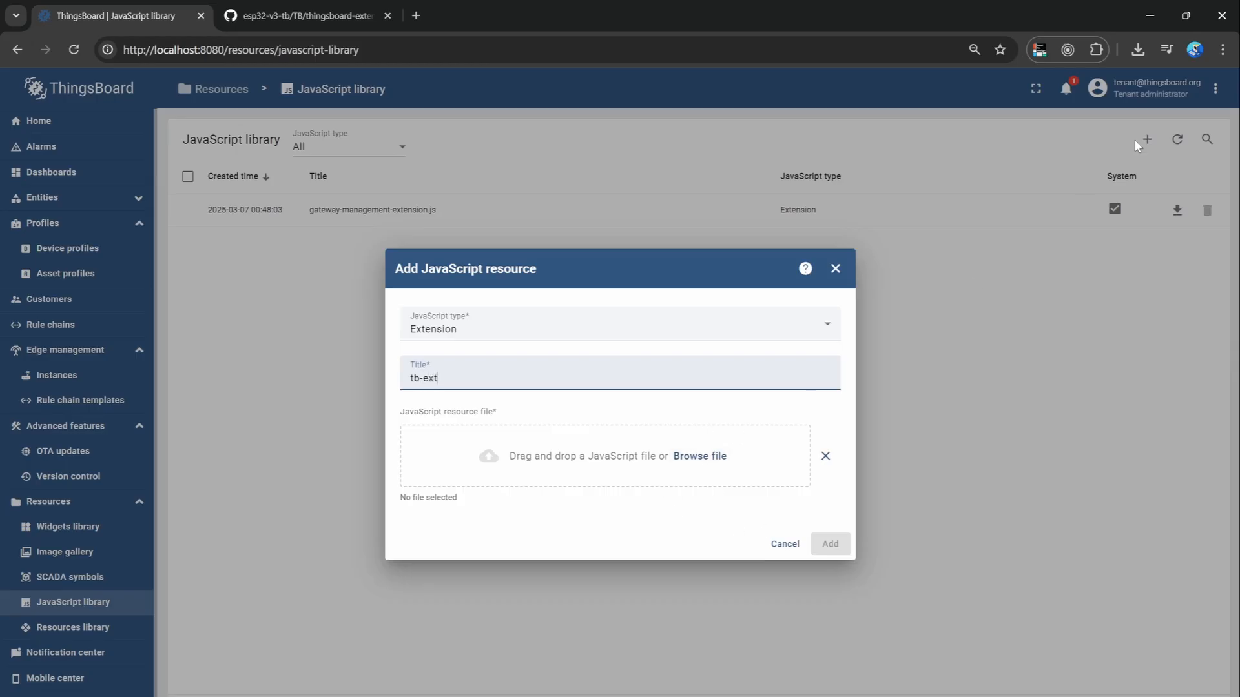
pyautogui.click(1136, 49)
pyautogui.moveTo(1017, 122); pyautogui.dragTo(700, 459)
pyautogui.click(830, 543)
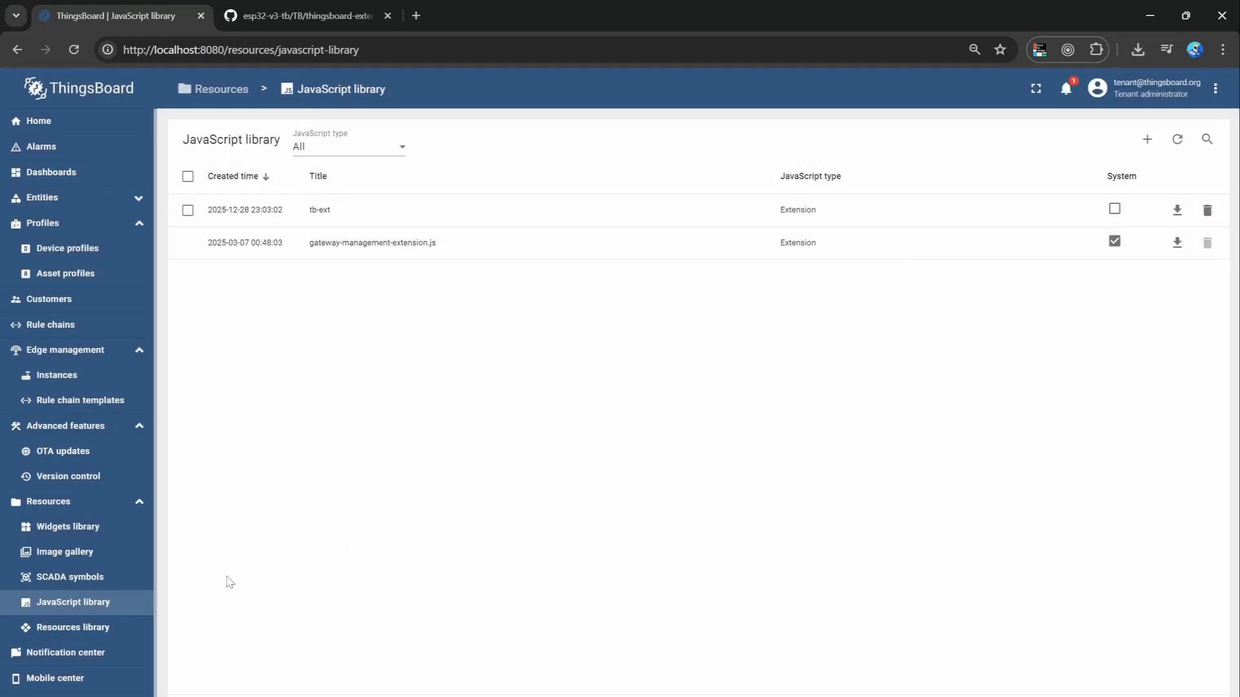
# Sort the widgets library by newest creation time and open the OTA Status widget for editing.
pyautogui.click(117, 536)
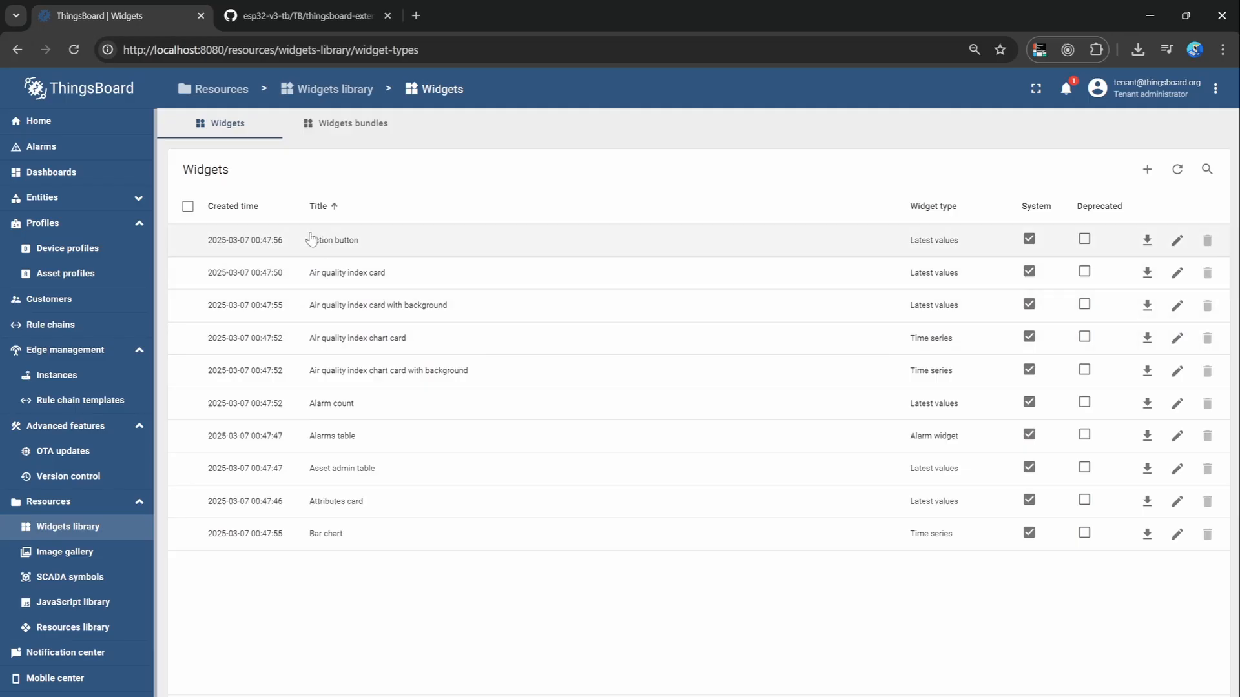
pyautogui.click(266, 213)
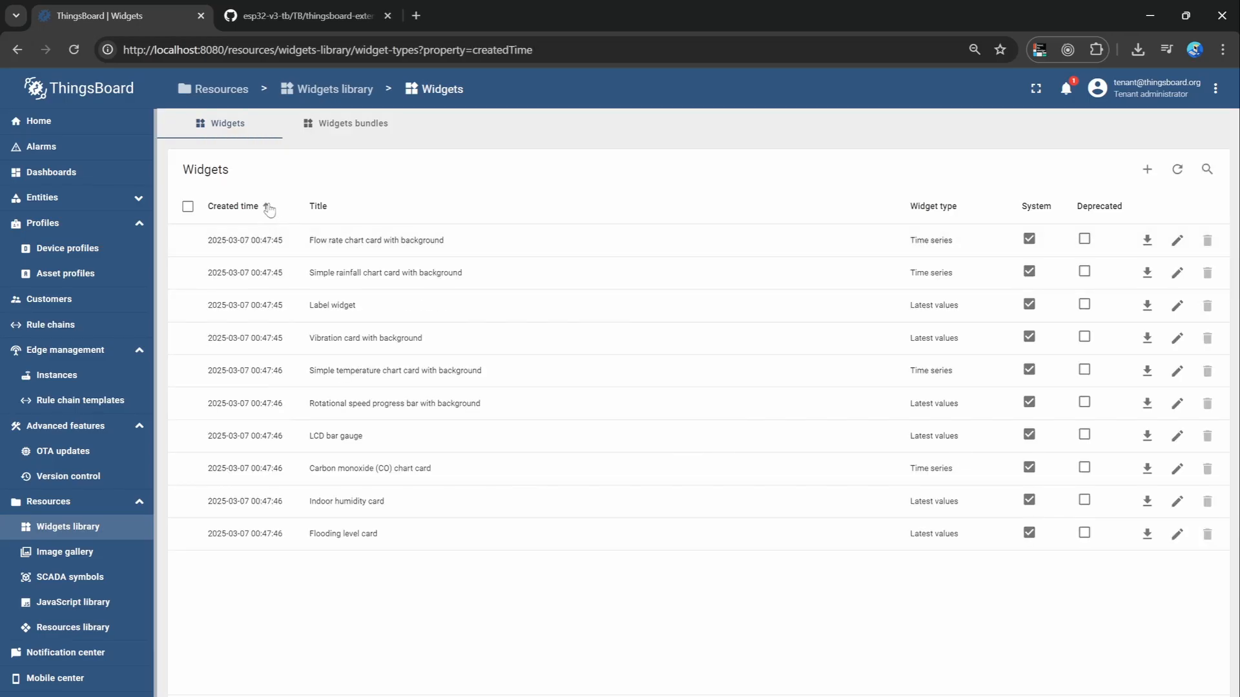
pyautogui.click(269, 210)
pyautogui.click(268, 243)
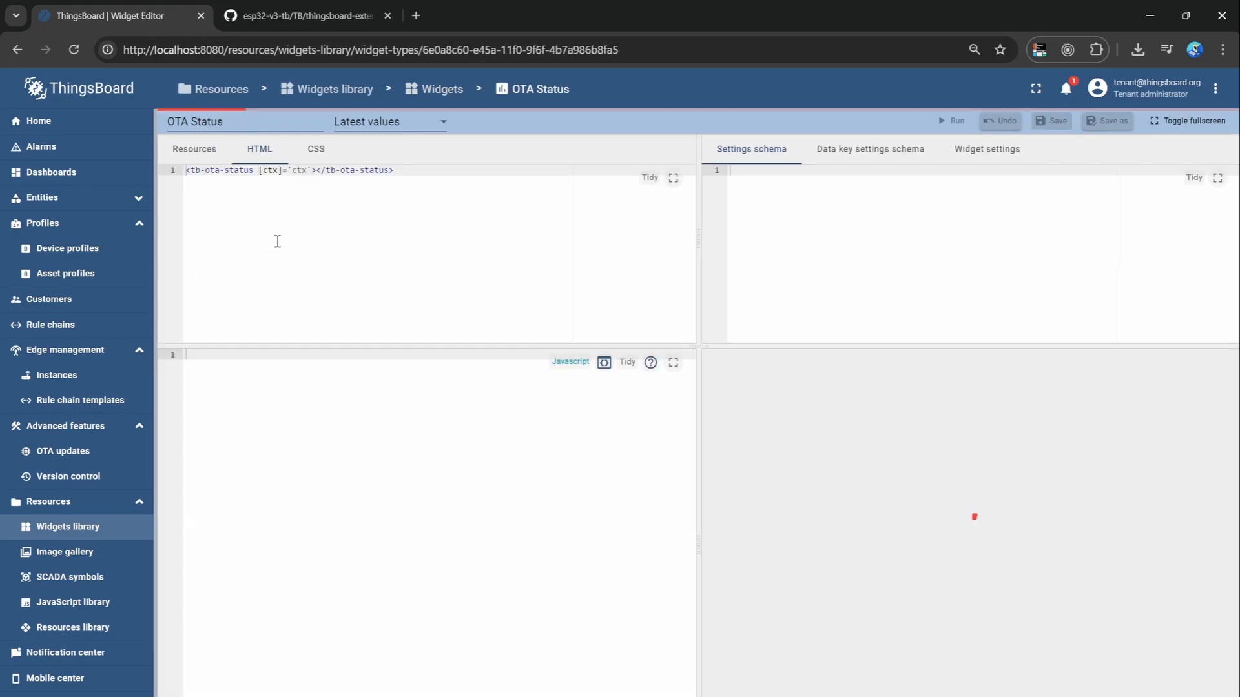
# Add tb-ext to the OTA Status widget's resources as an extension and save the widget.
pyautogui.click(200, 149)
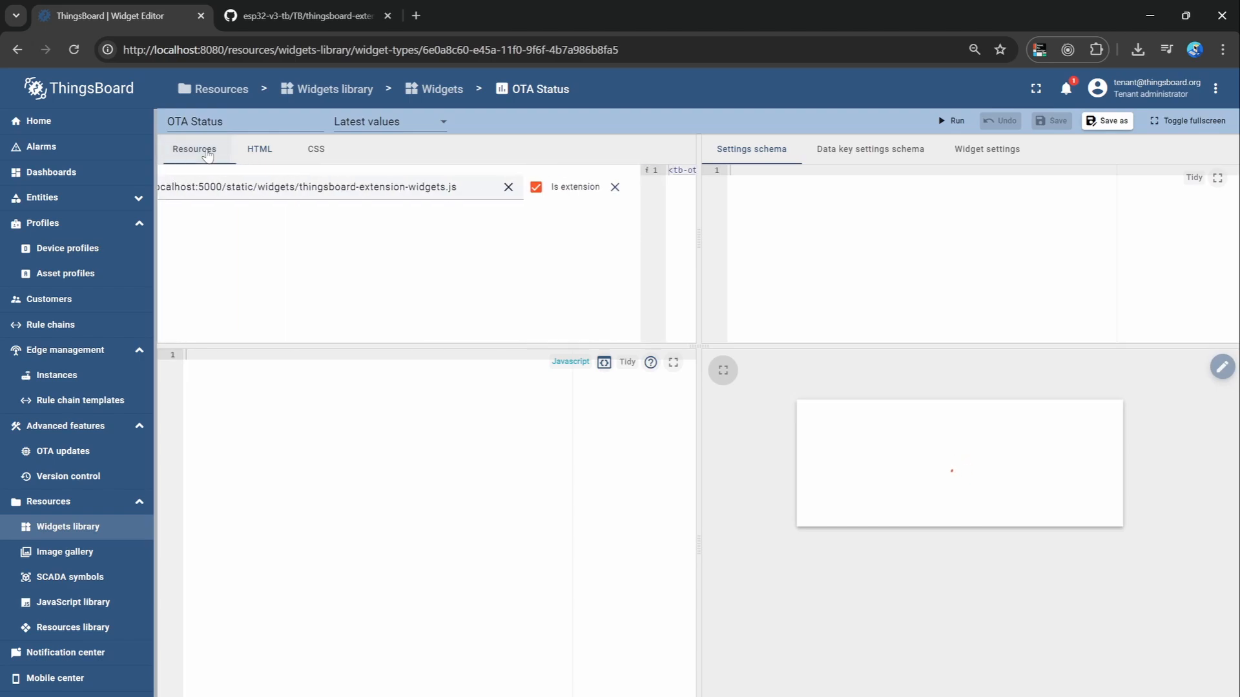
pyautogui.click(187, 216)
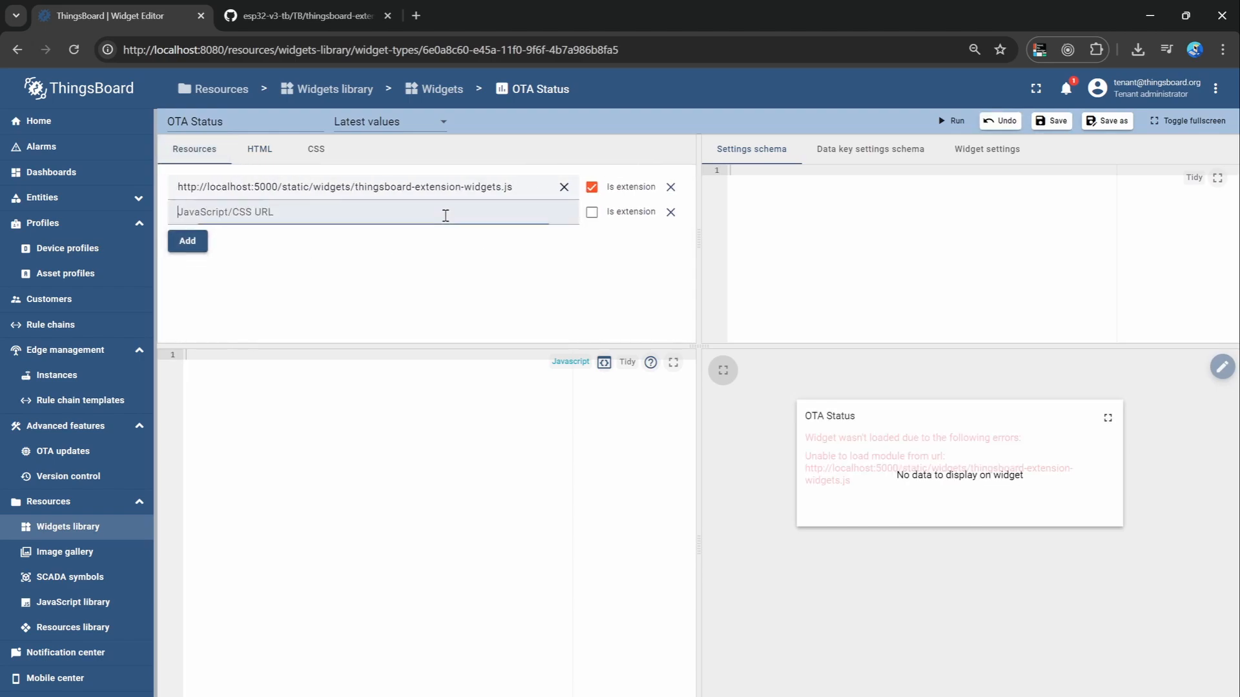
pyautogui.click(591, 212)
pyautogui.click(497, 214)
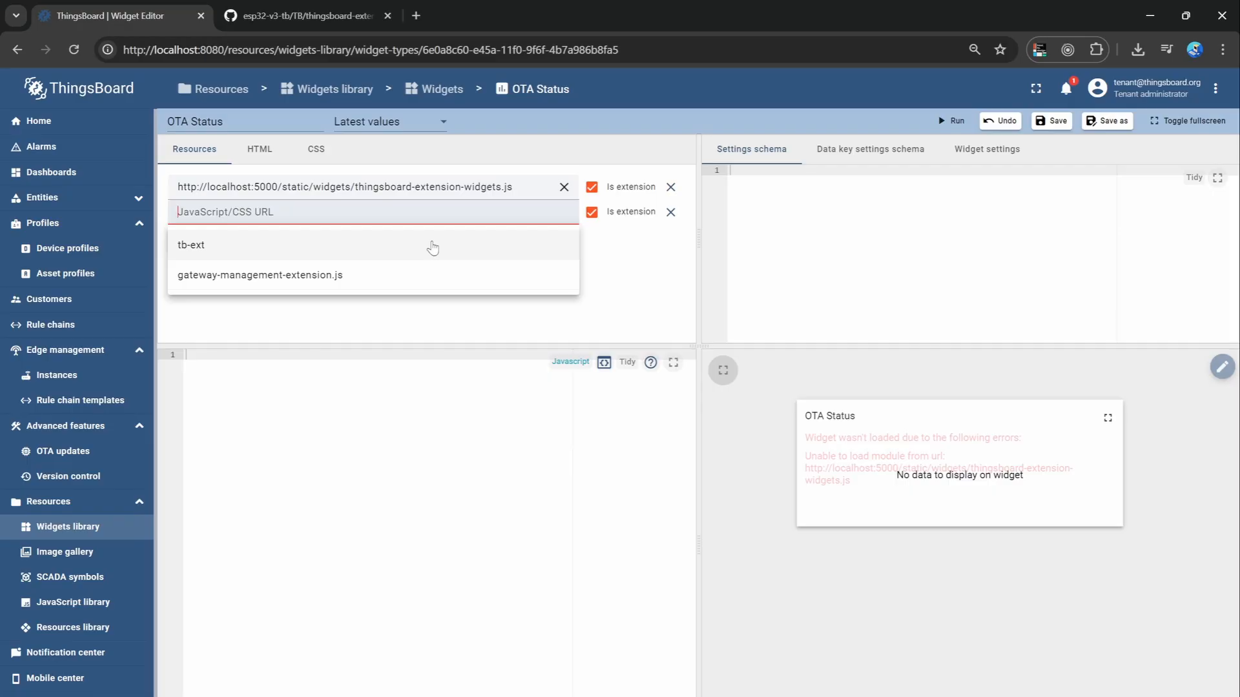
pyautogui.click(432, 246)
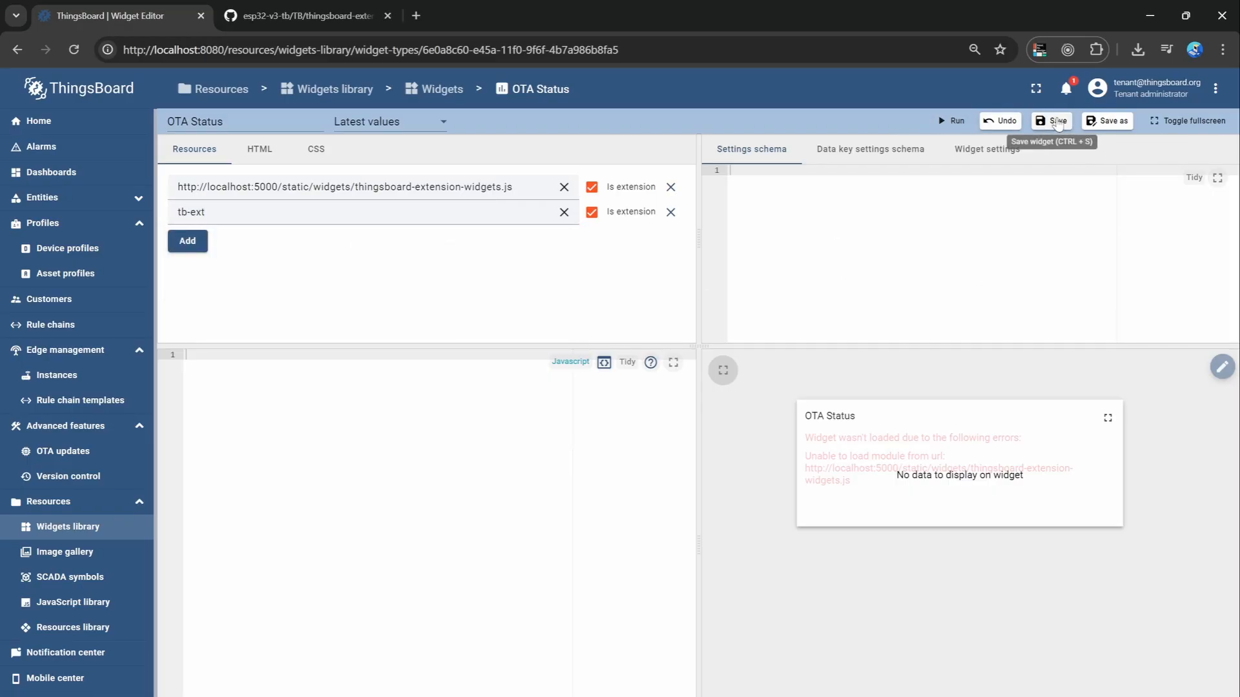
pyautogui.click(1052, 121)
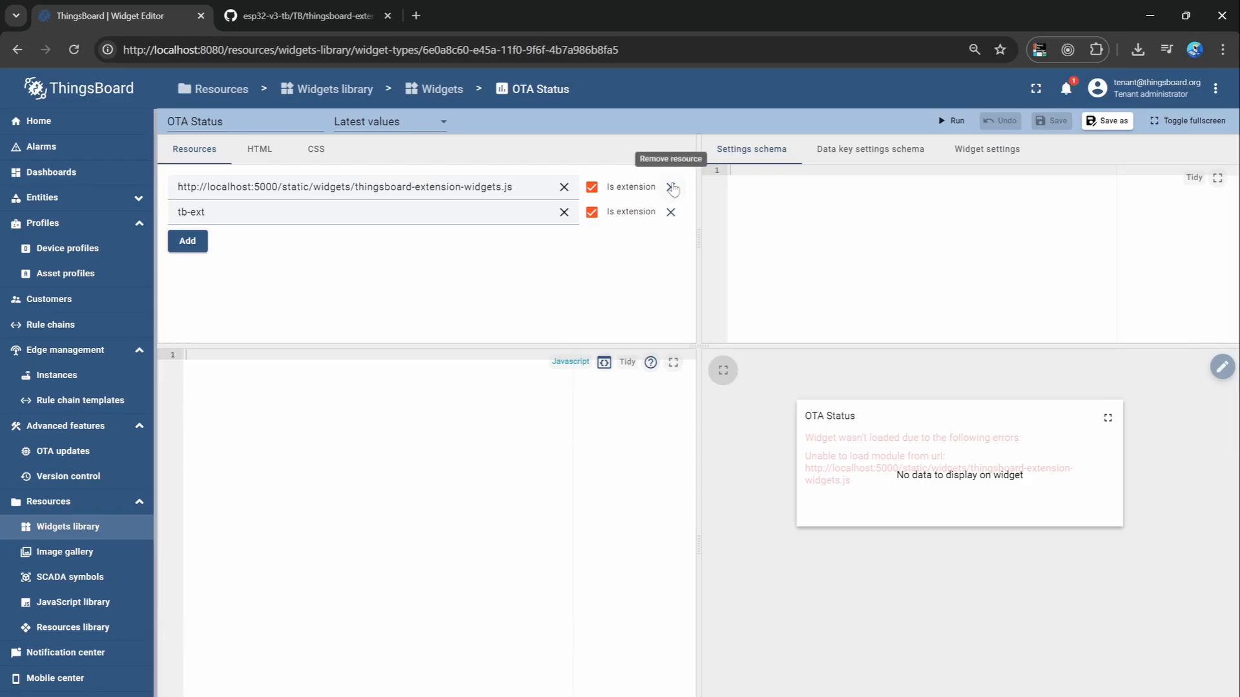
# Remove the localhost:5000 thingsboard-extension-widgets.js resource from the OTA Status widget and save it.
pyautogui.click(672, 187)
pyautogui.click(1052, 121)
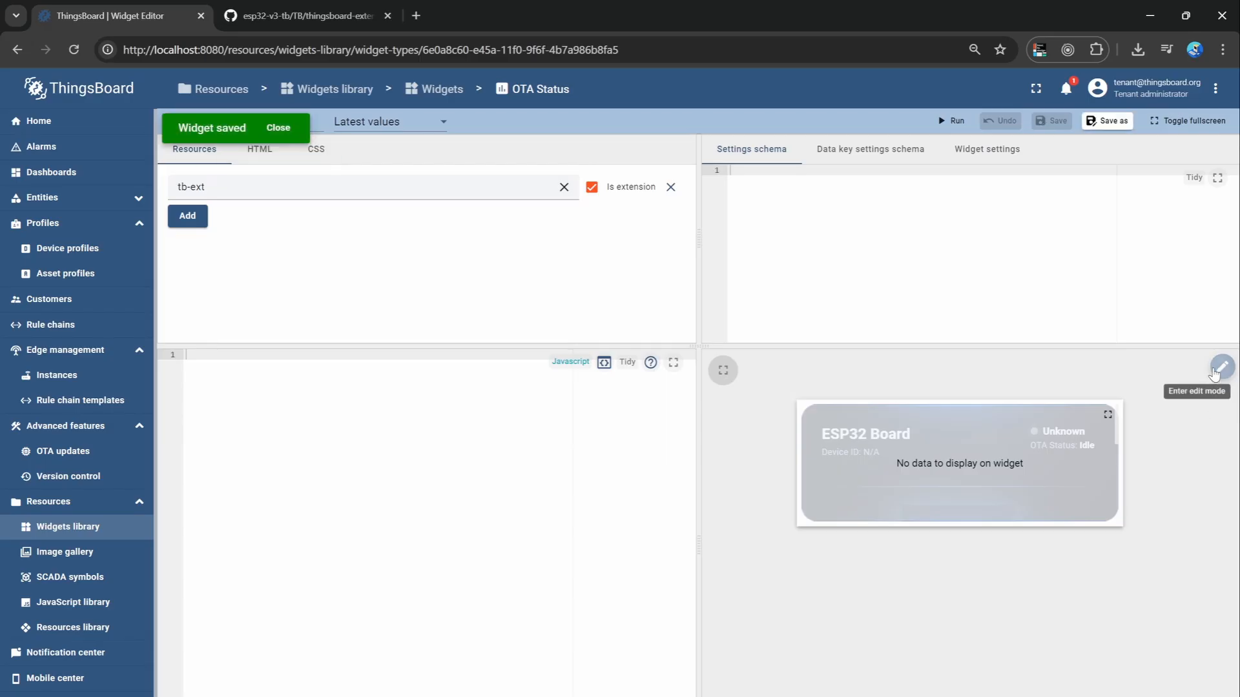
pyautogui.click(1222, 366)
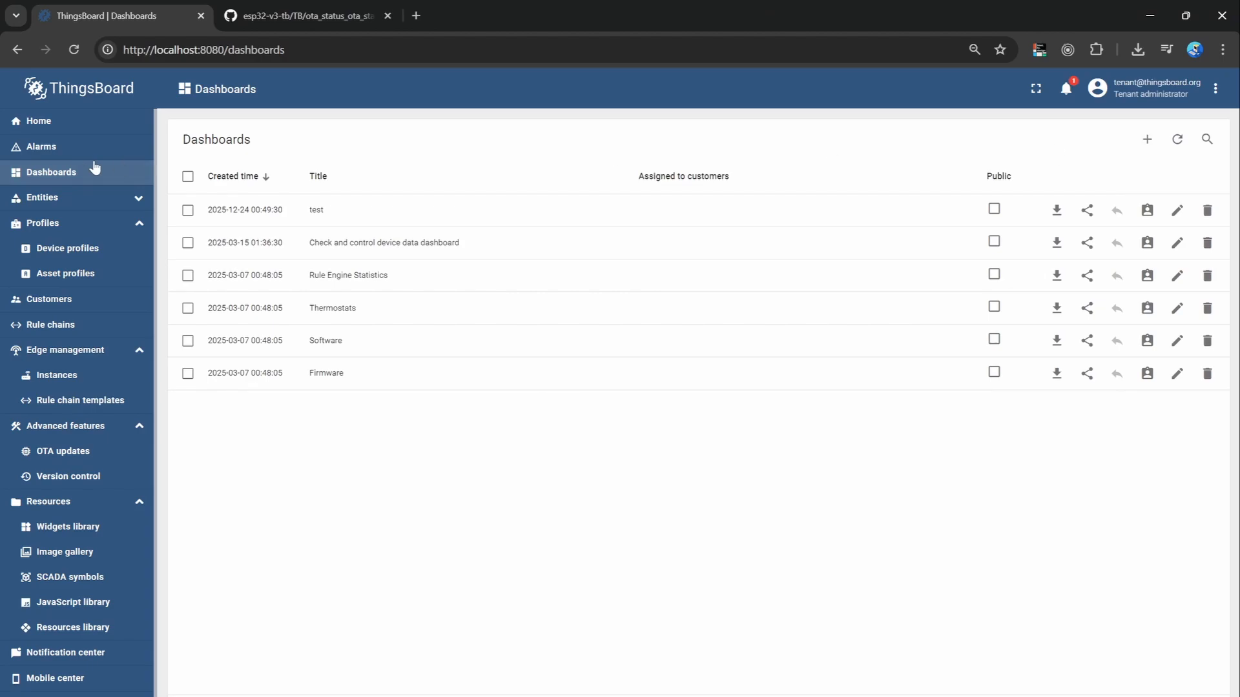
# Create a new dashboard titled OTA Dashboard.
pyautogui.click(1148, 141)
pyautogui.click(1104, 171)
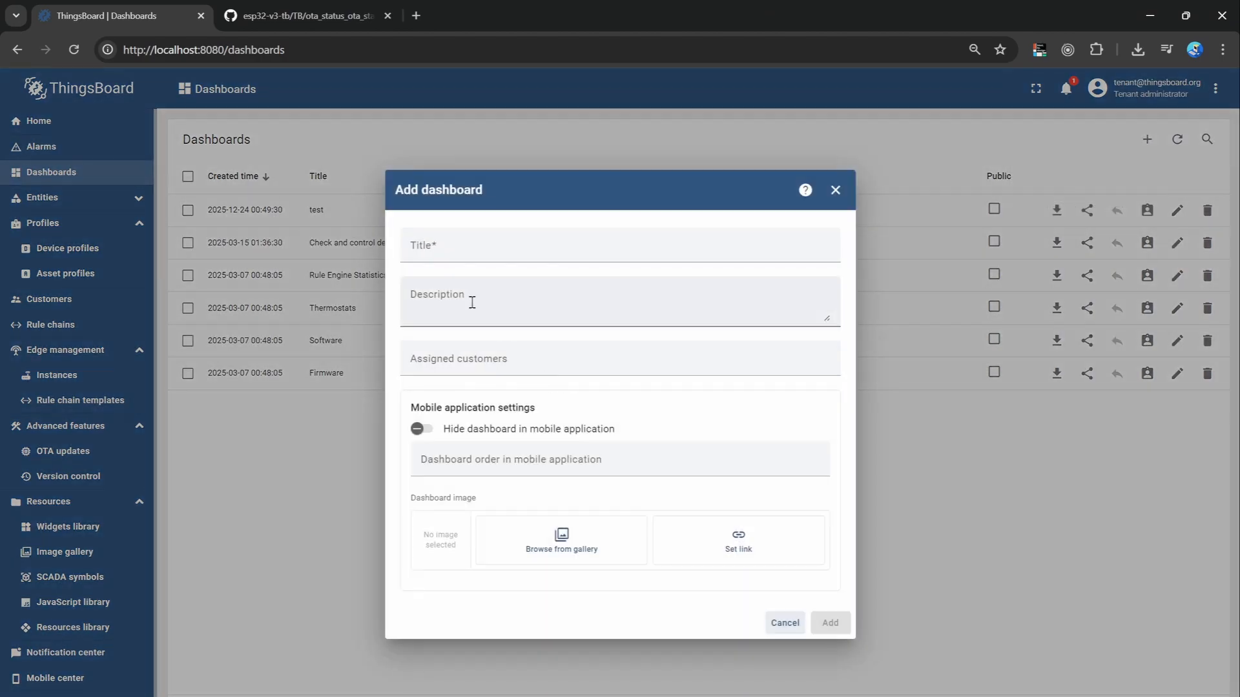
pyautogui.click(444, 260)
pyautogui.write('OTA Dashboard')
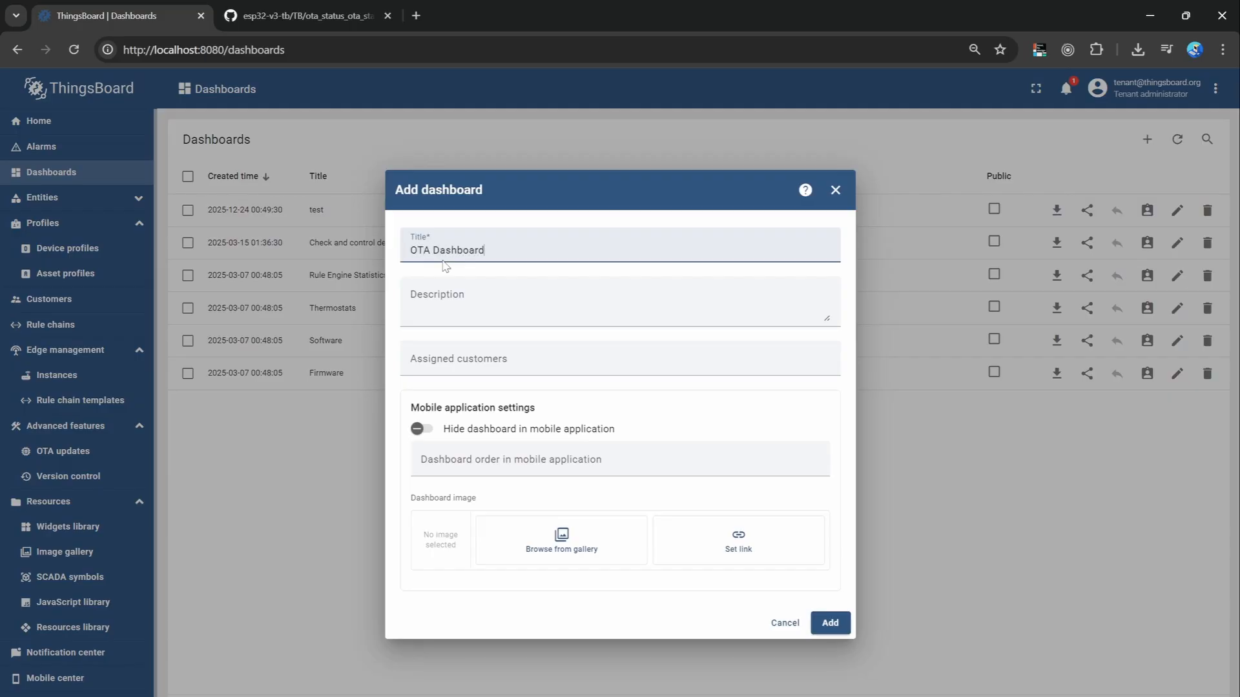
pyautogui.click(830, 623)
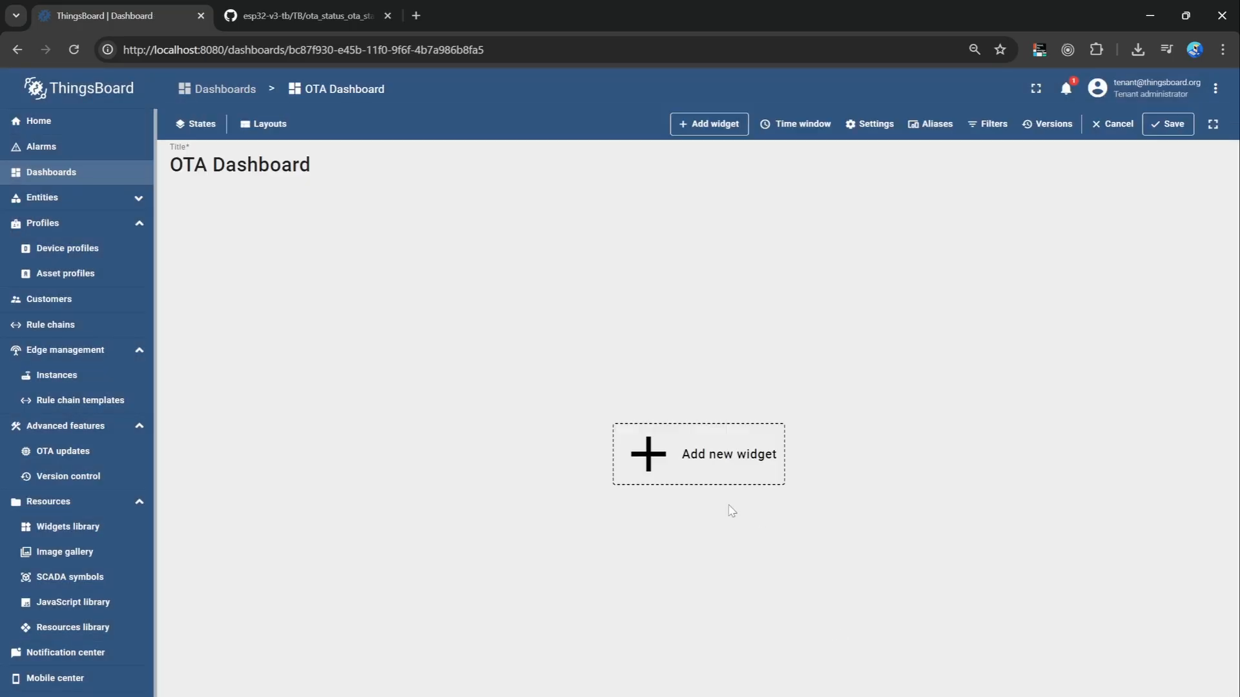
# Start adding a widget to OTA Dashboard and download ota_status_ota_status.json from the TB folder of the esp32-v3-tb repository on GitHub.
pyautogui.click(726, 470)
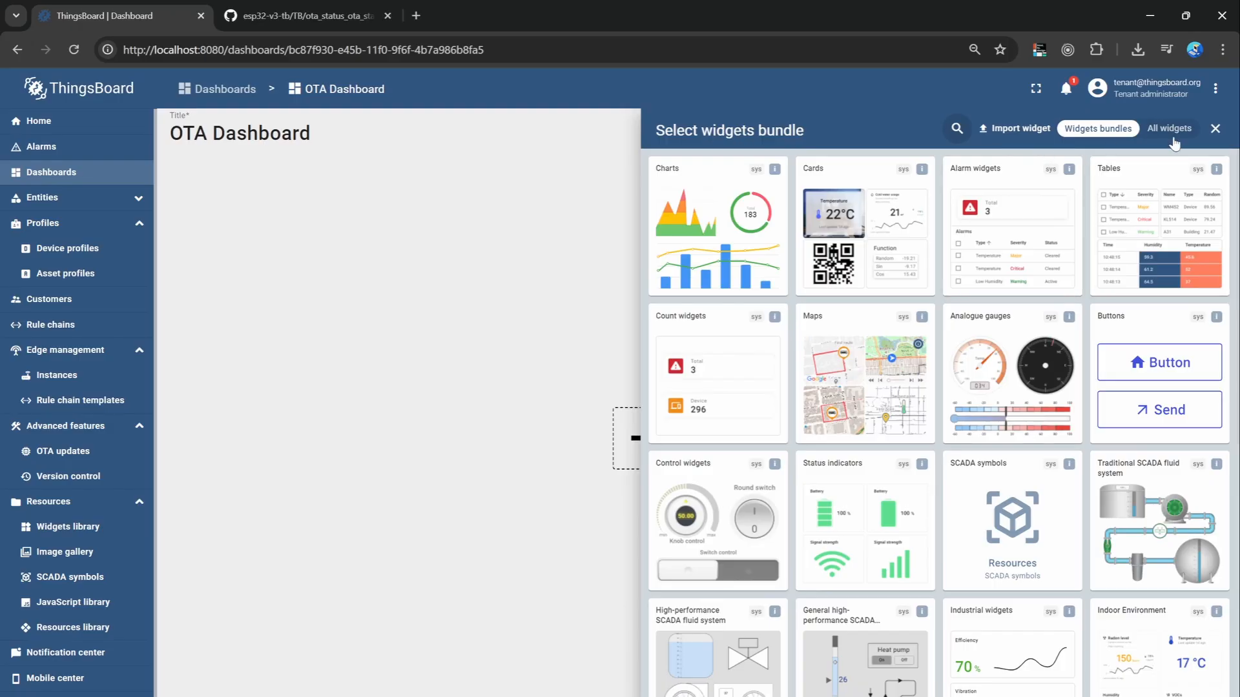
pyautogui.click(956, 127)
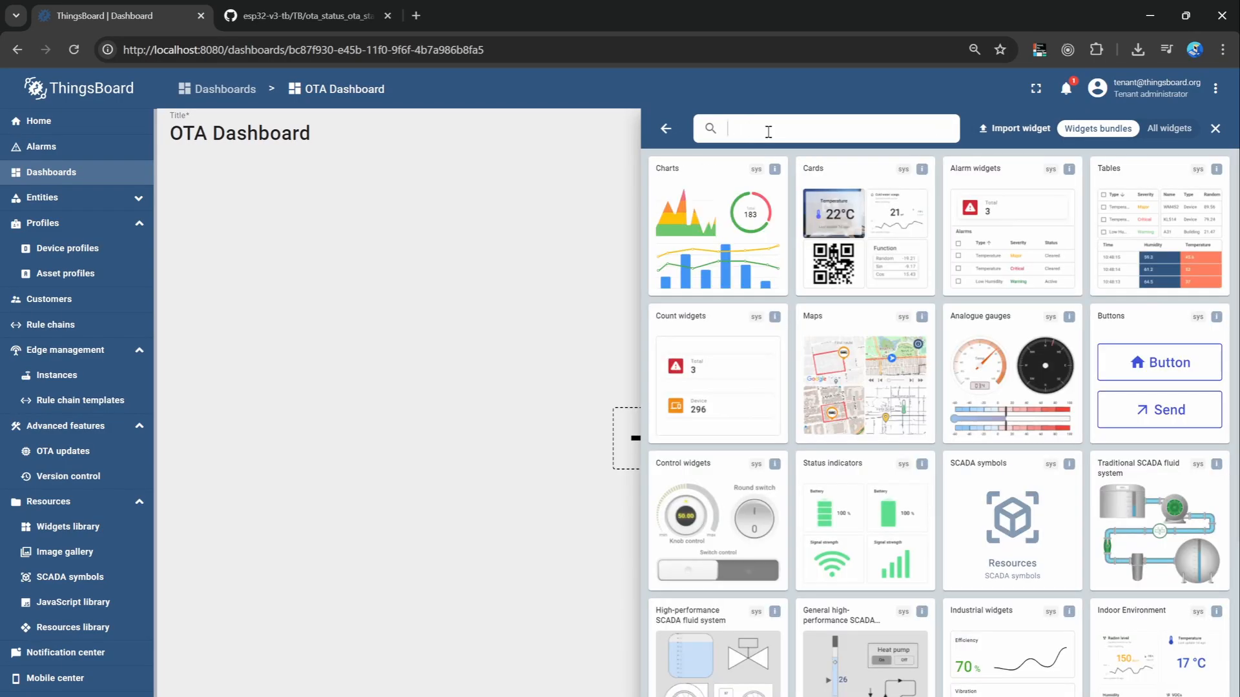
pyautogui.click(528, 260)
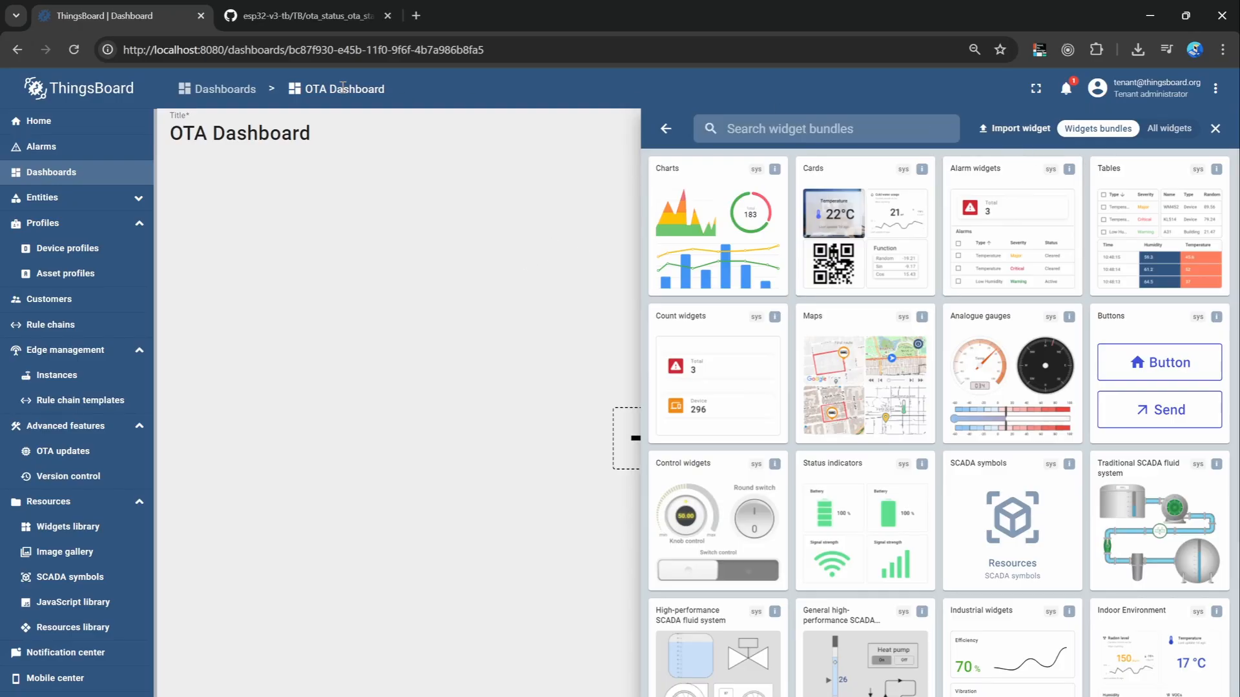
pyautogui.click(288, 18)
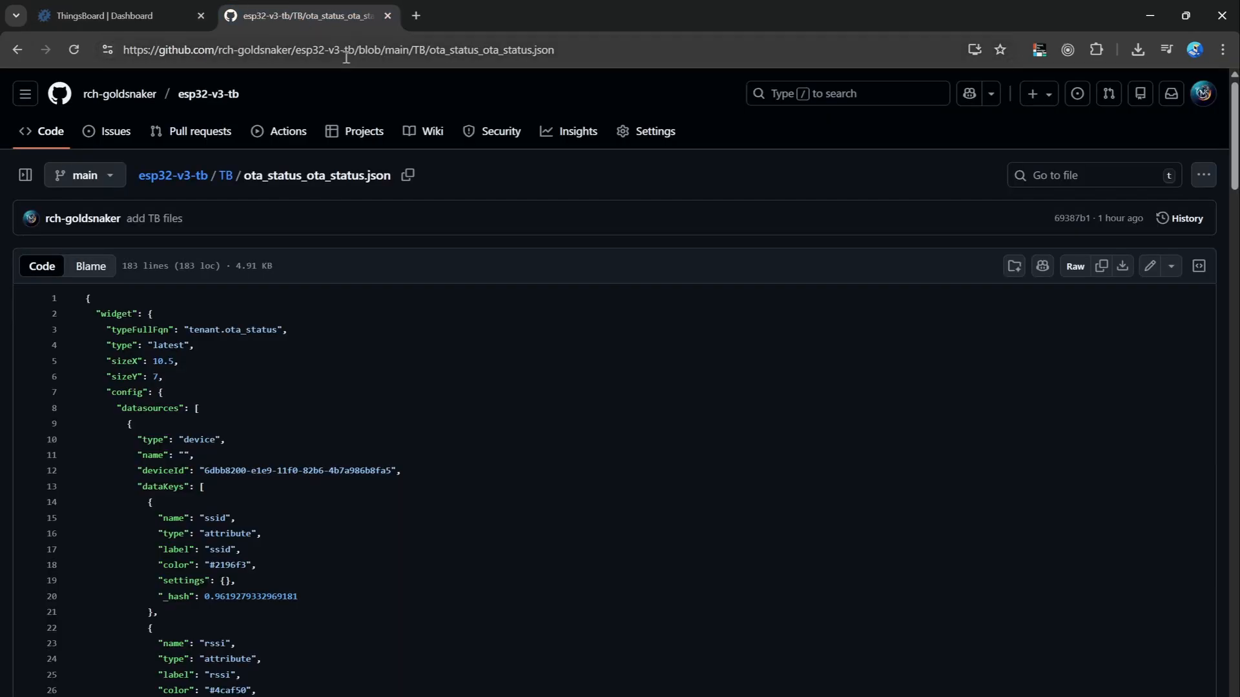
pyautogui.click(226, 176)
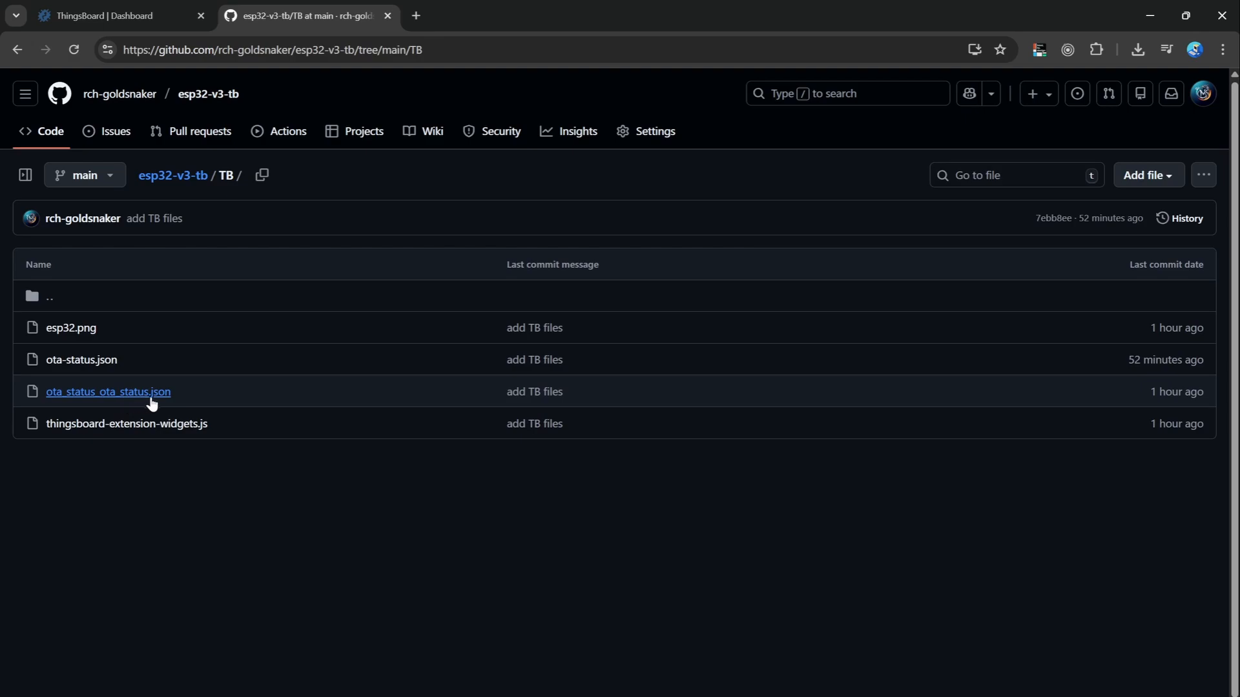
pyautogui.click(155, 395)
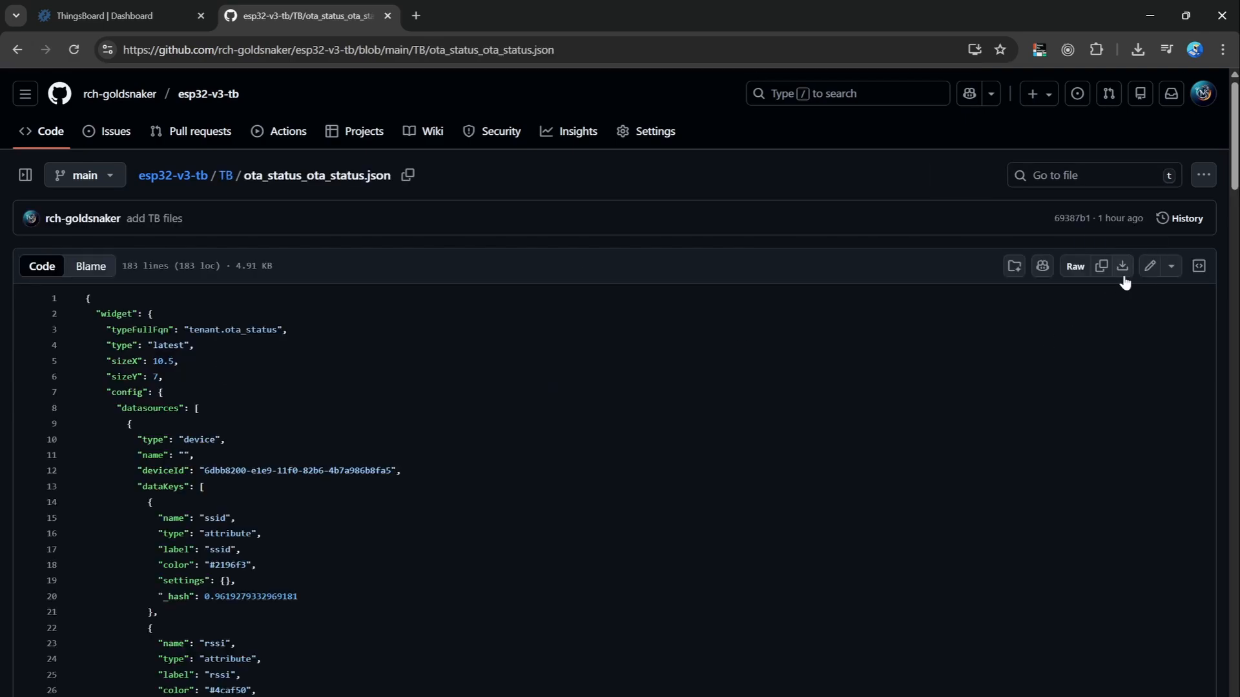
pyautogui.click(1122, 277)
# Back in ThingsBoard, import the downloaded ota_status_ota_status (2).json file as a widget on OTA Dashboard.
pyautogui.click(123, 13)
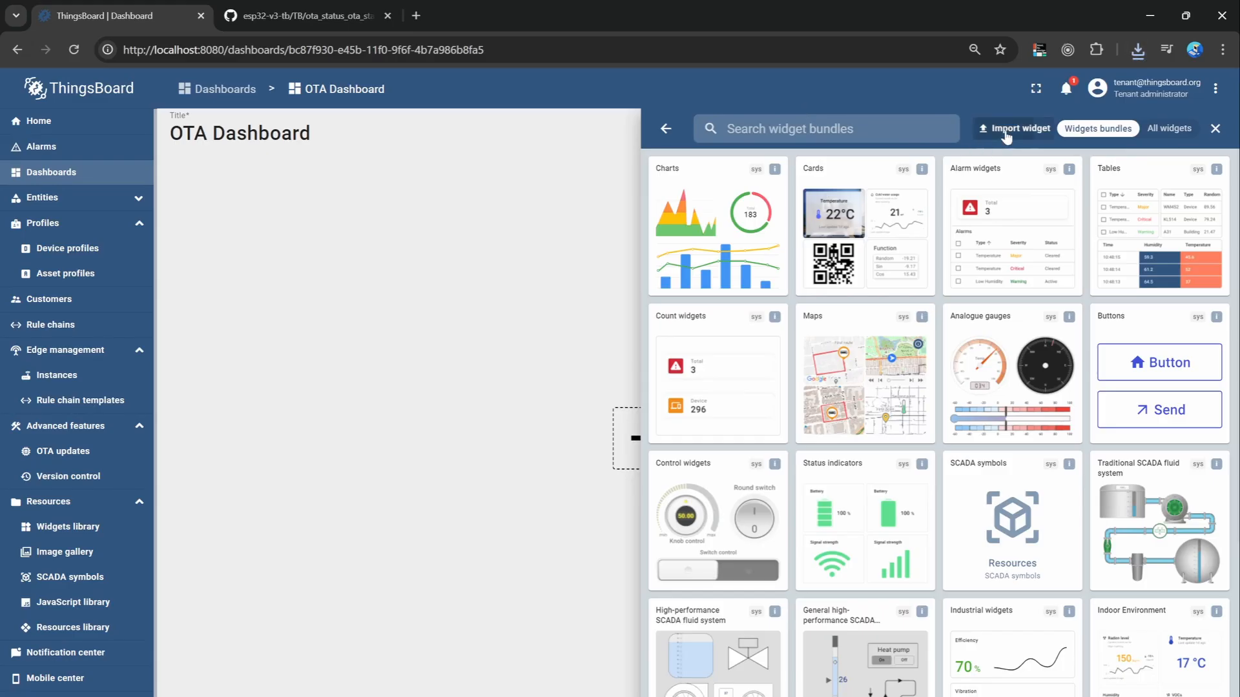
pyautogui.click(1015, 128)
pyautogui.click(1138, 49)
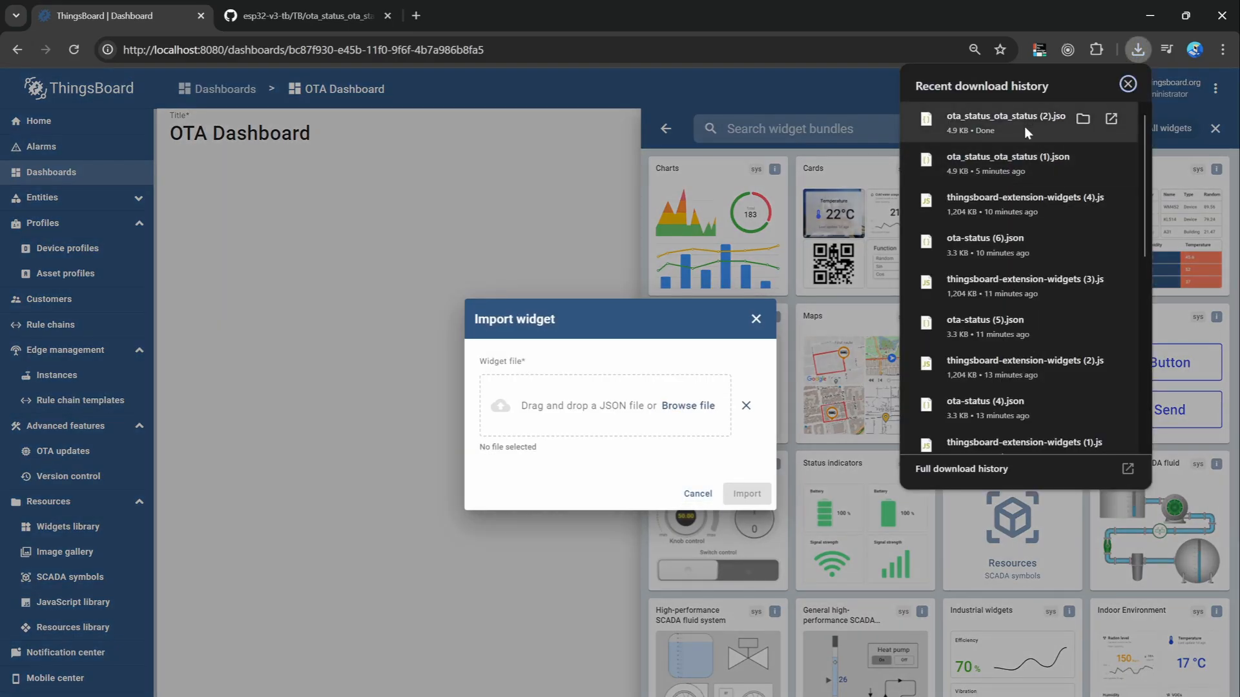
pyautogui.moveTo(1024, 127); pyautogui.dragTo(663, 406)
pyautogui.click(747, 493)
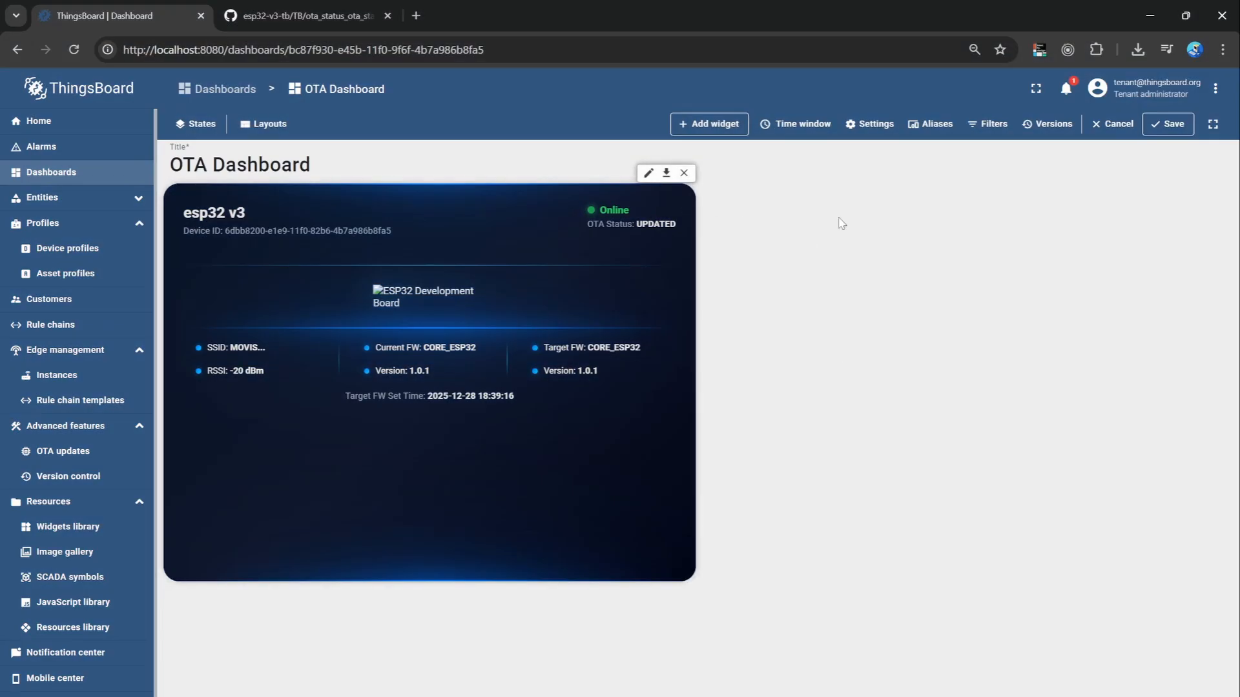
# Examine the imported OTA Status widget's device datasource, data keys and image URL setting.
pyautogui.click(650, 173)
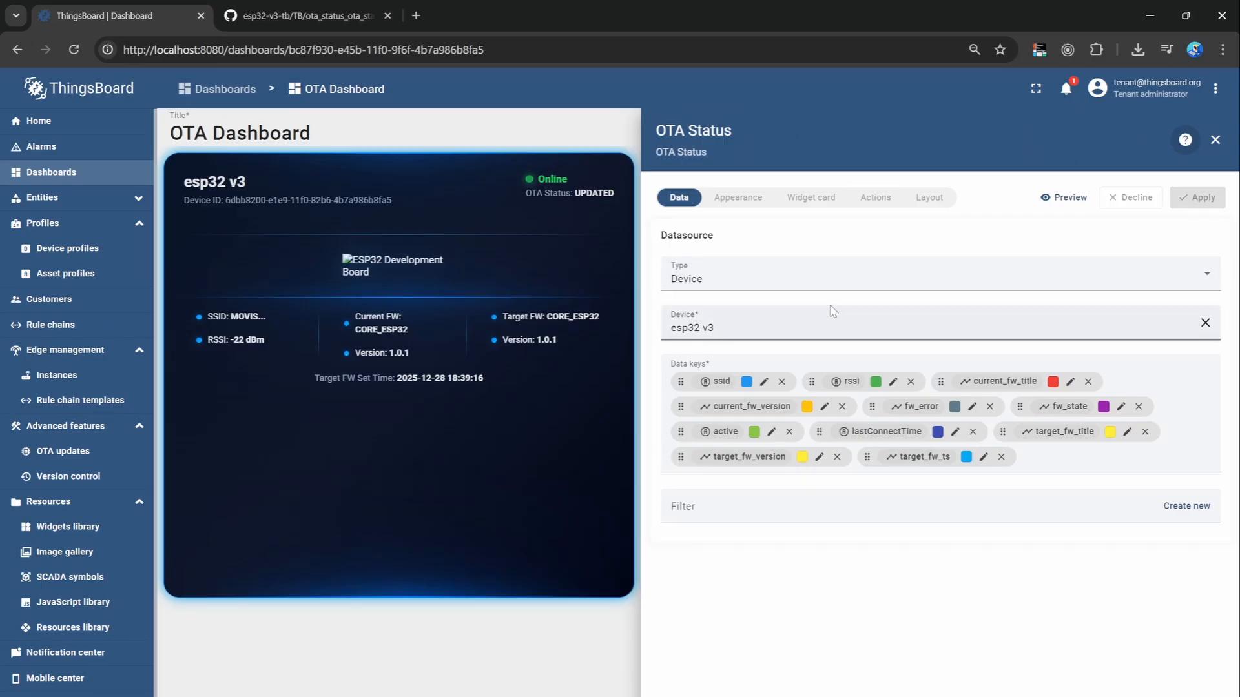
pyautogui.click(863, 330)
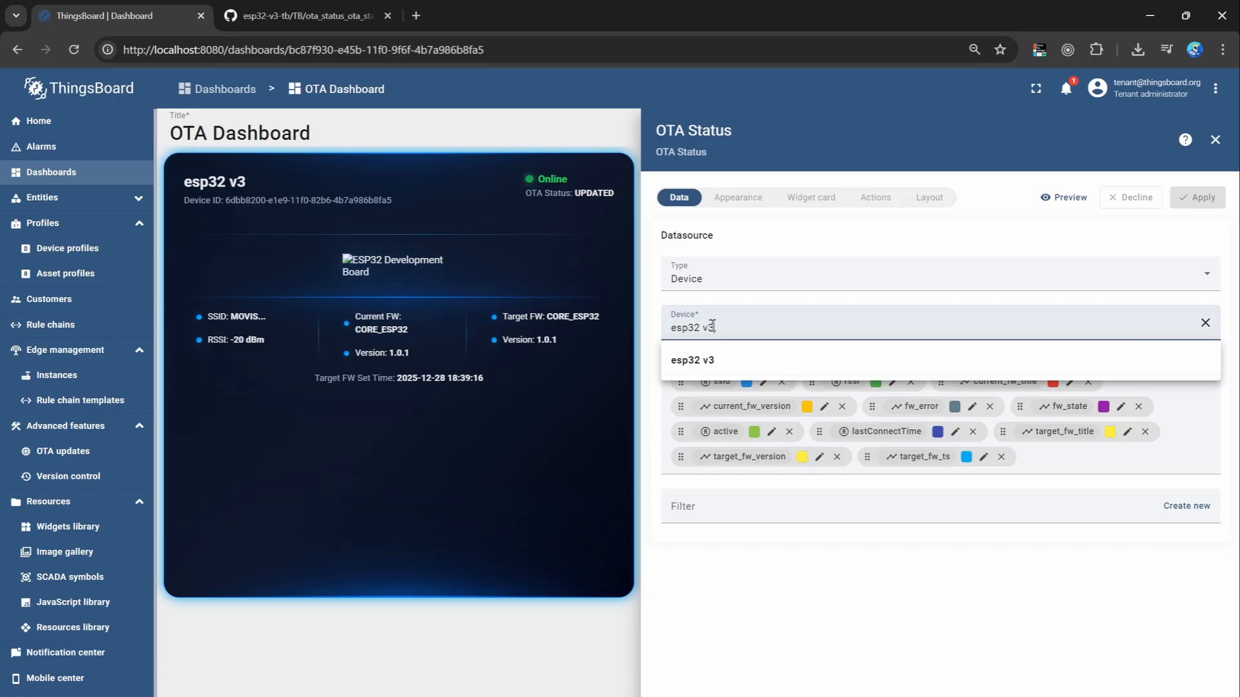
pyautogui.click(1065, 354)
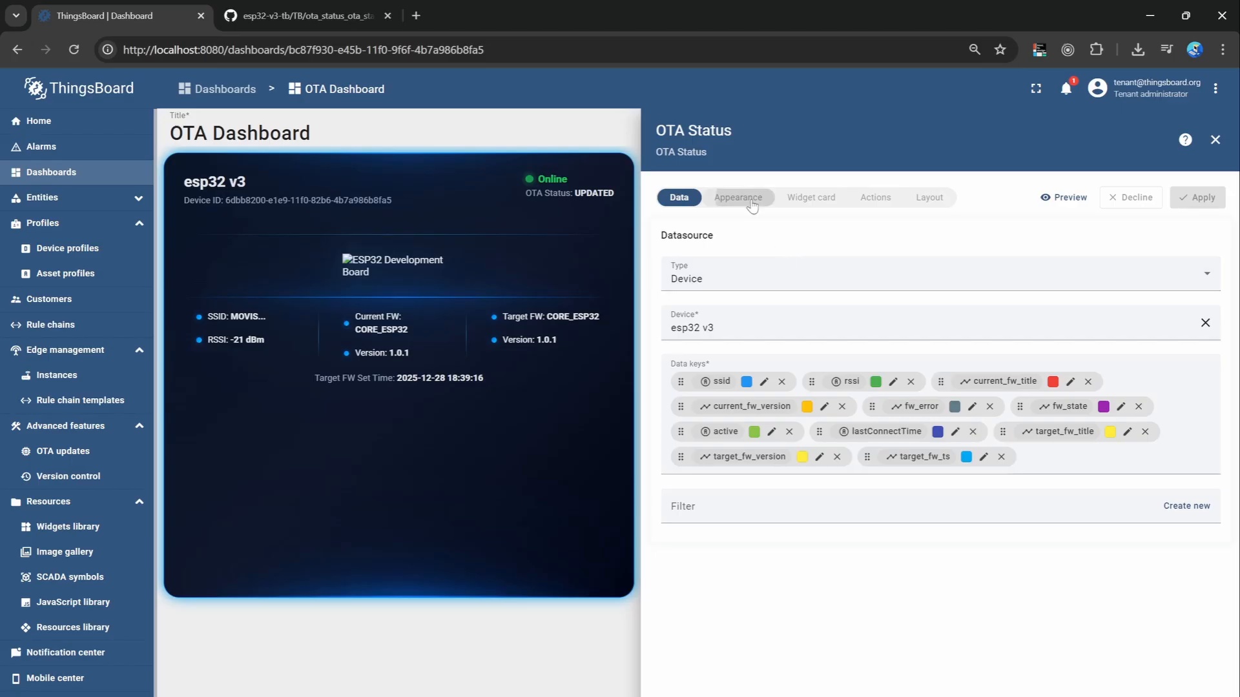
pyautogui.click(751, 204)
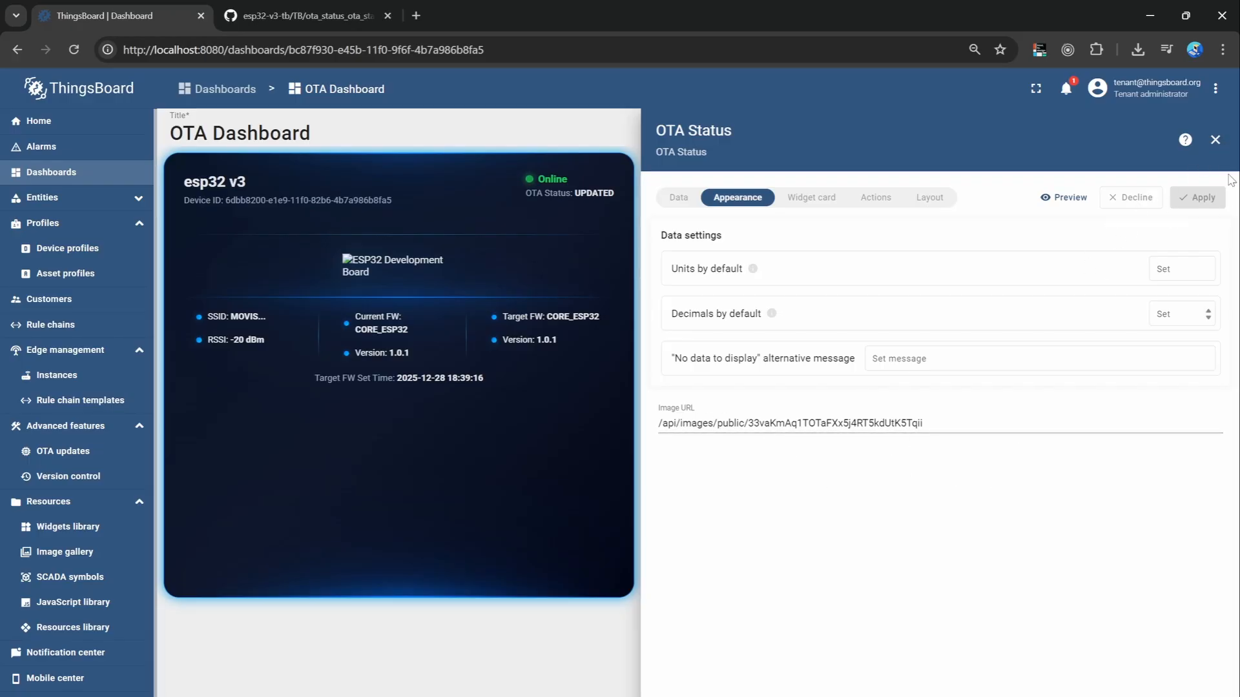
pyautogui.click(1215, 139)
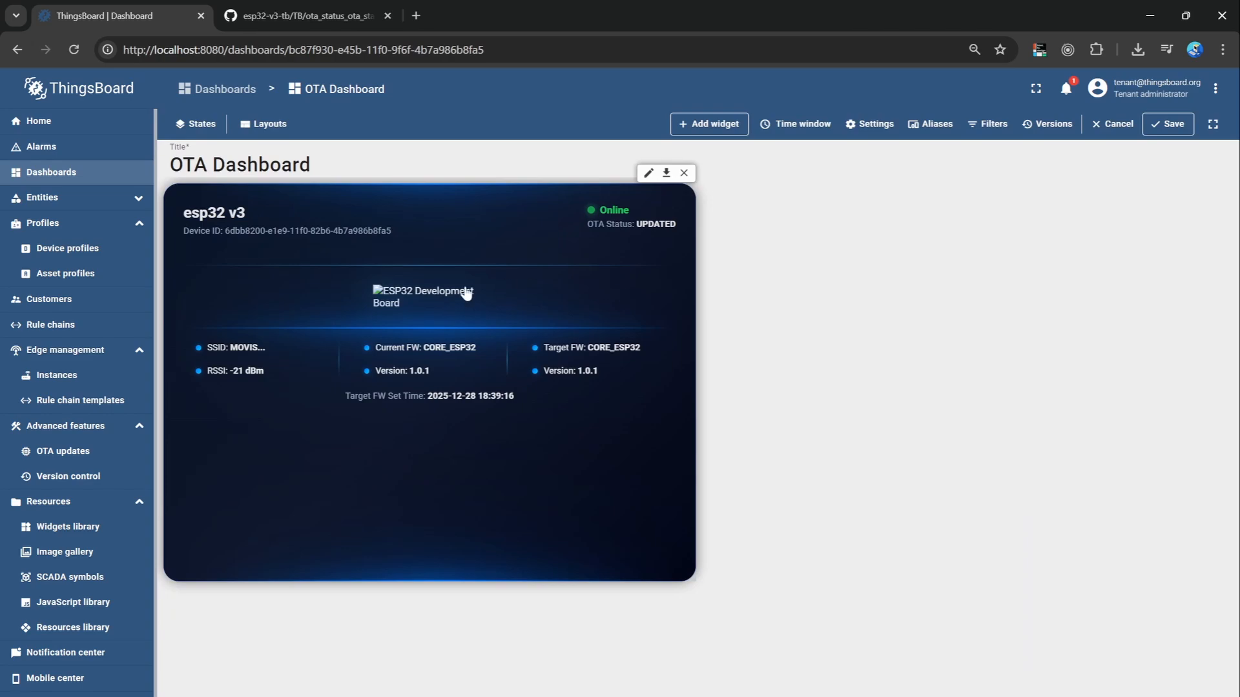
# Stay on OTA Dashboard and save it with the imported OTA Status widget.
pyautogui.click(95, 559)
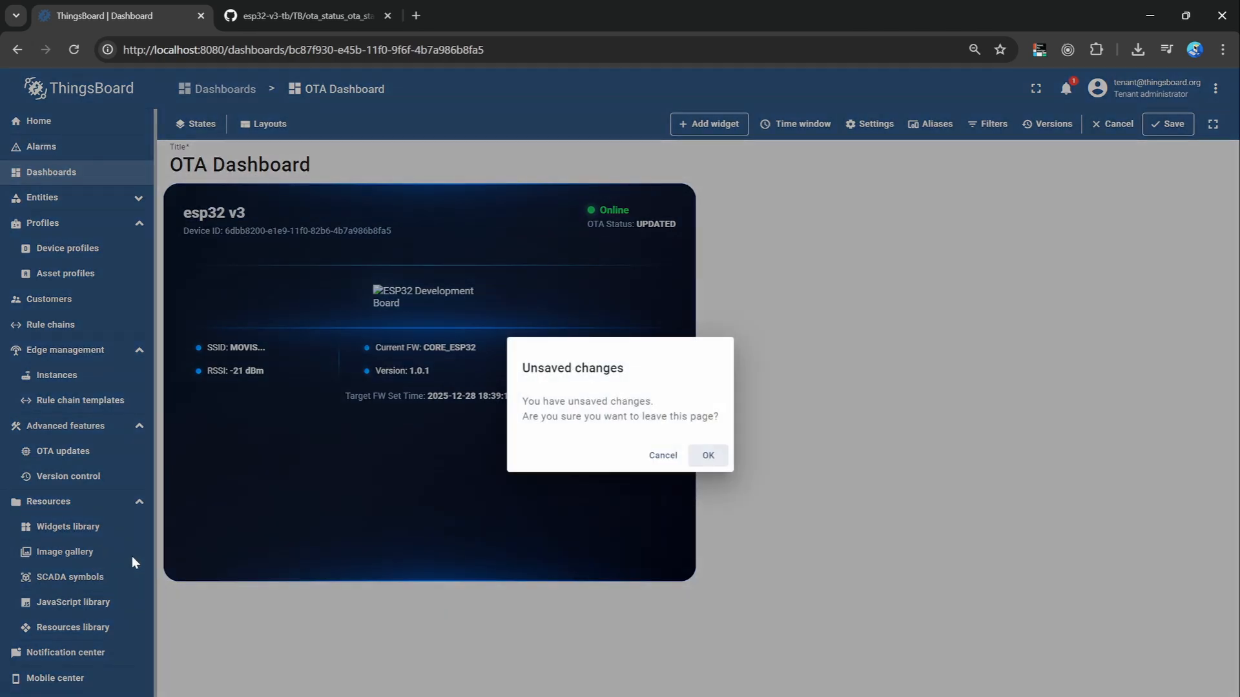
pyautogui.click(655, 456)
pyautogui.click(1167, 124)
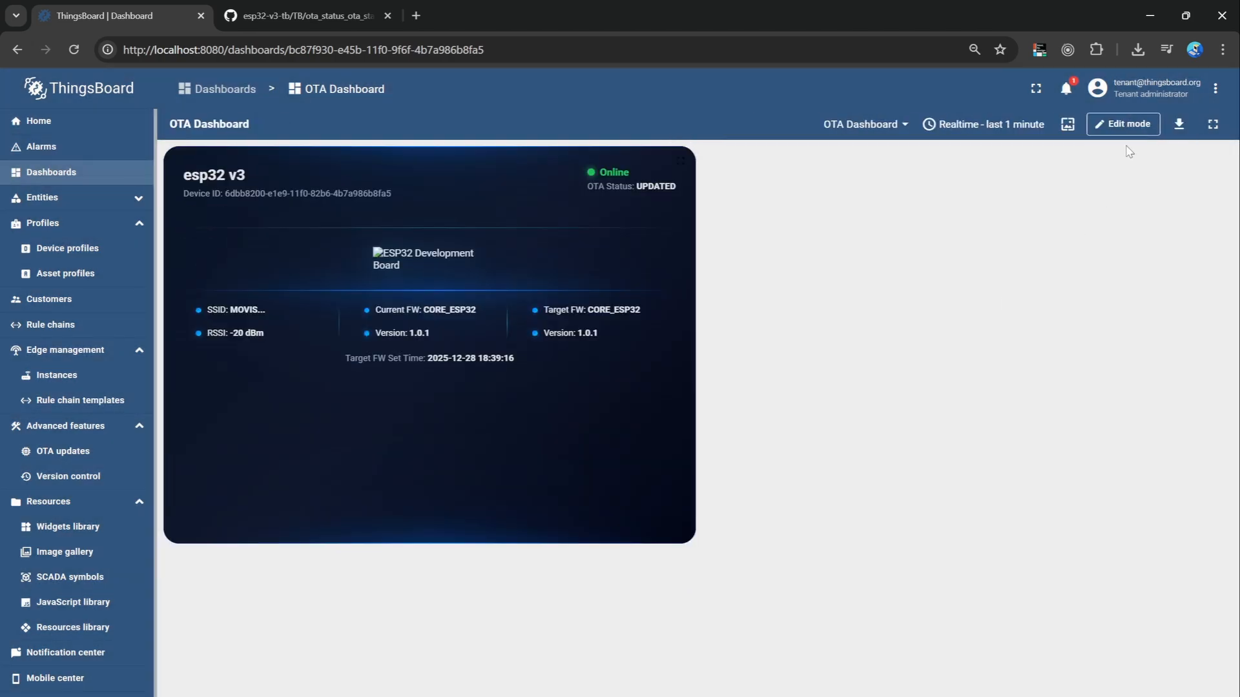
# Open the image gallery, and download esp32.png from the TB folder of the esp32-v3-tb repository on GitHub.
pyautogui.click(92, 556)
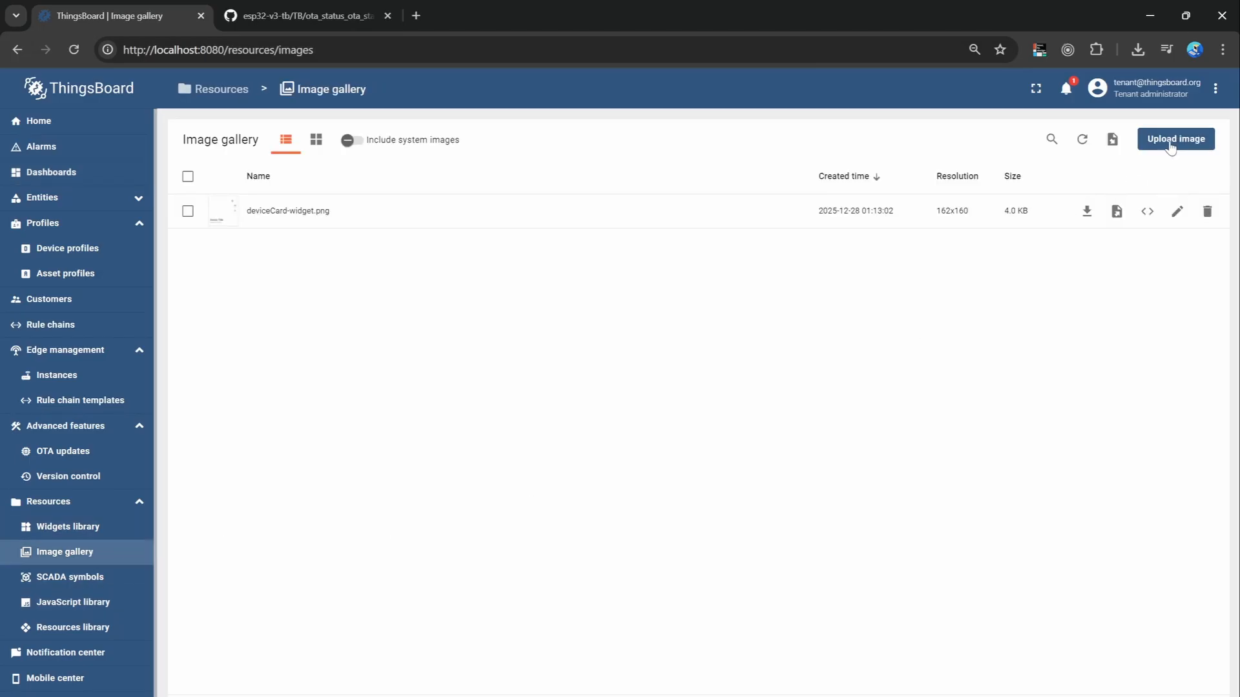
pyautogui.click(297, 15)
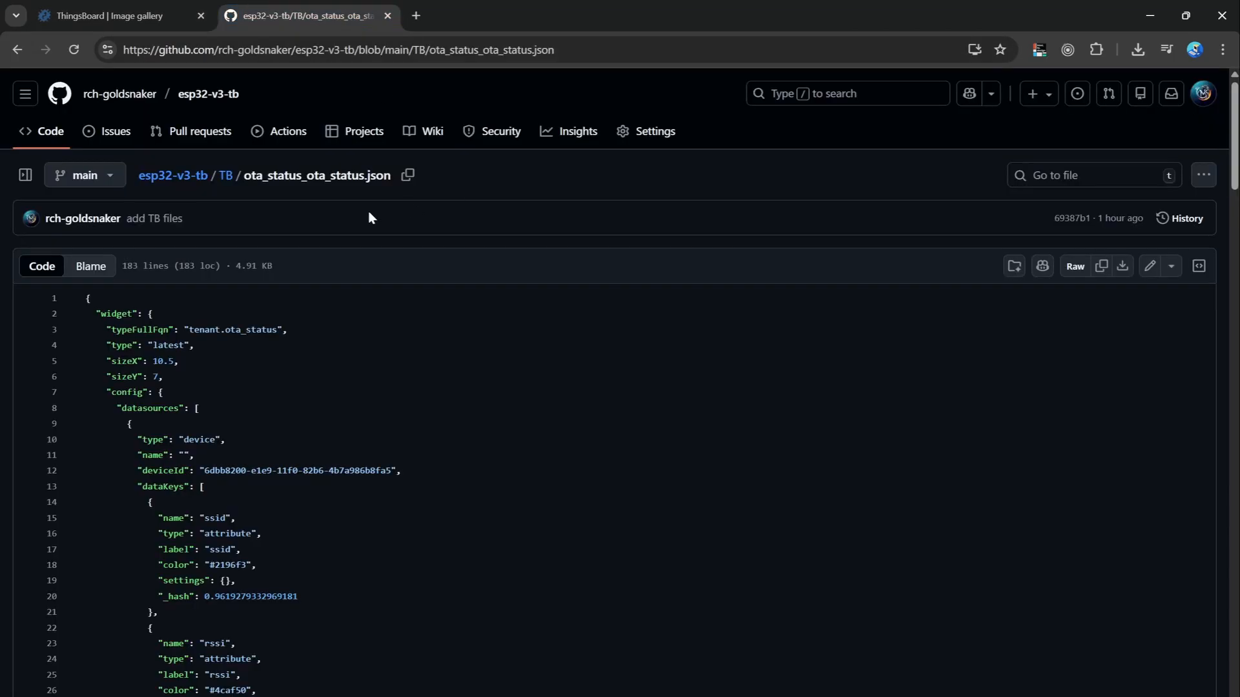
pyautogui.click(225, 176)
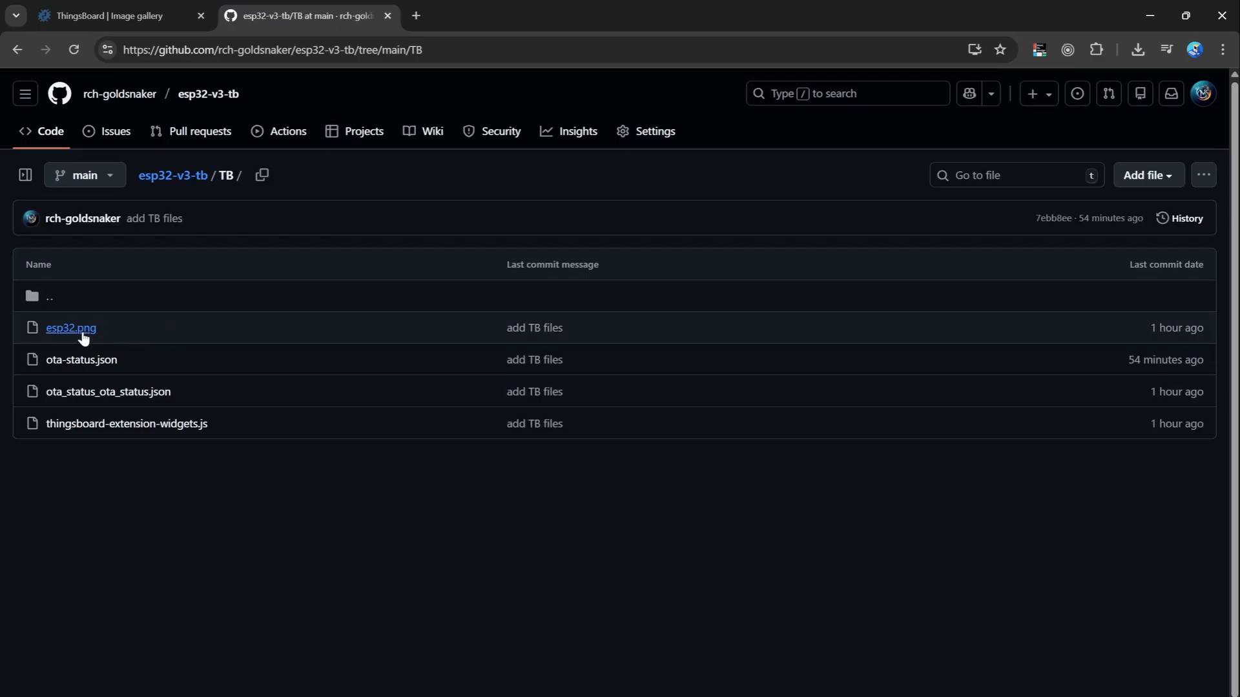
pyautogui.click(77, 330)
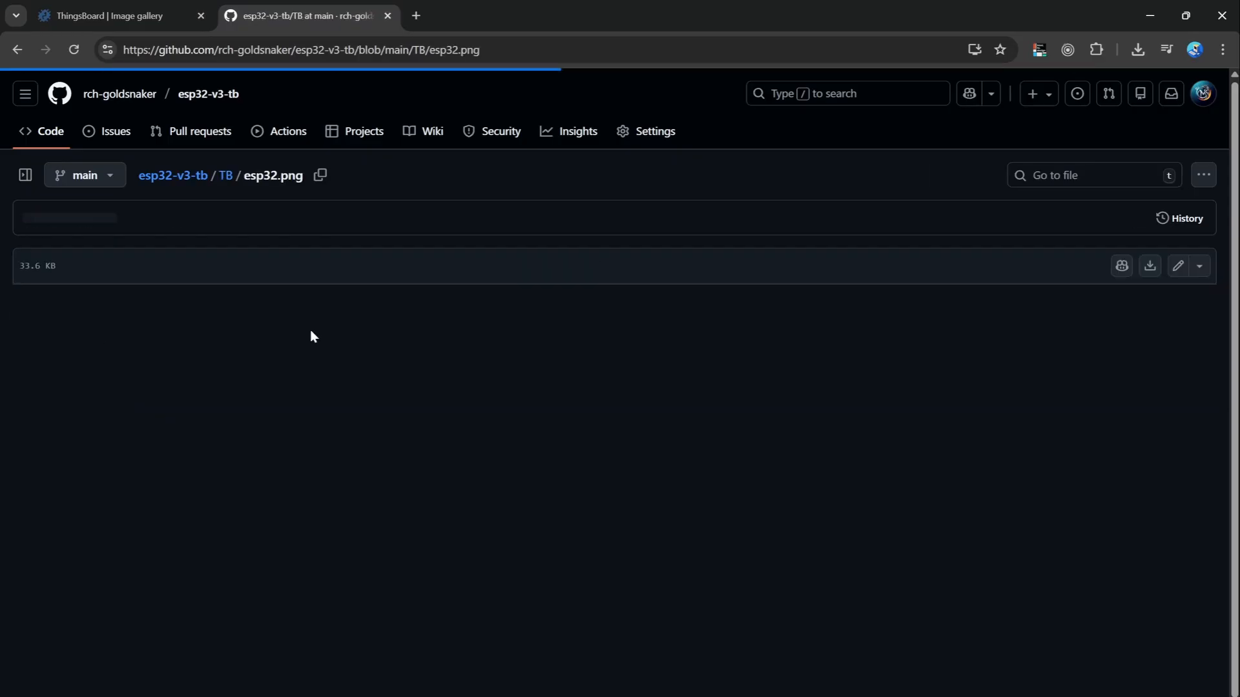
pyautogui.click(1147, 266)
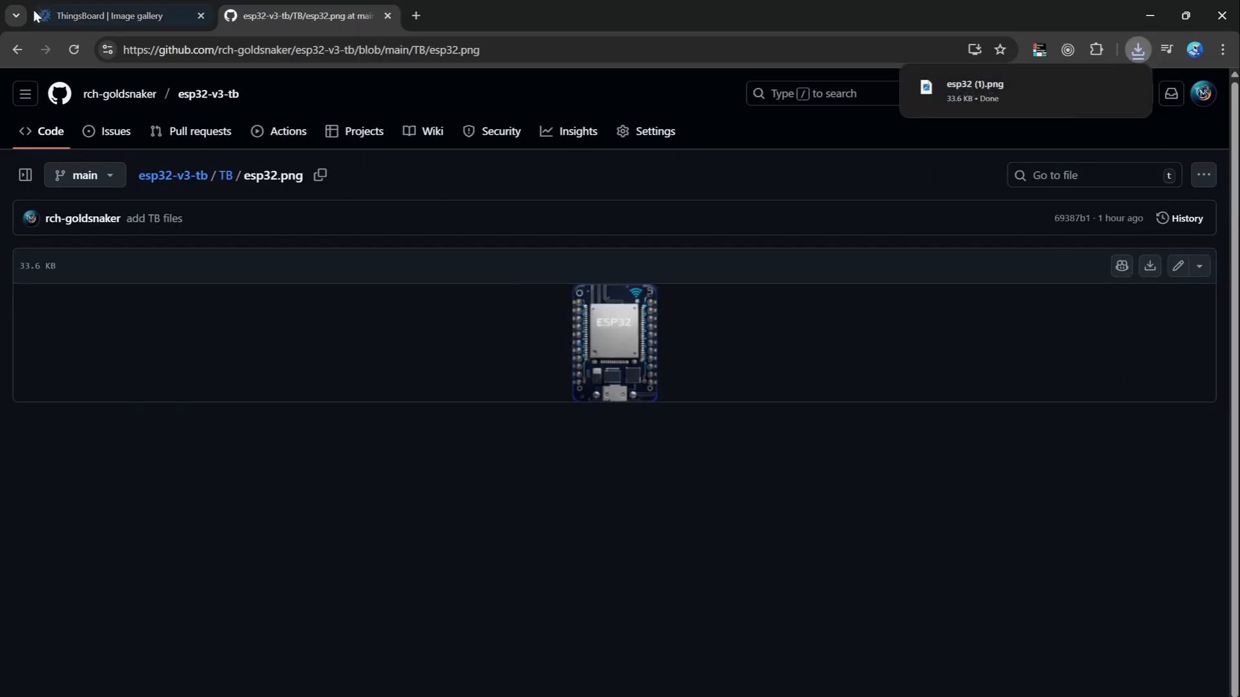
# Upload the downloaded esp32 (1).png file to the ThingsBoard image gallery.
pyautogui.click(97, 16)
pyautogui.click(1201, 144)
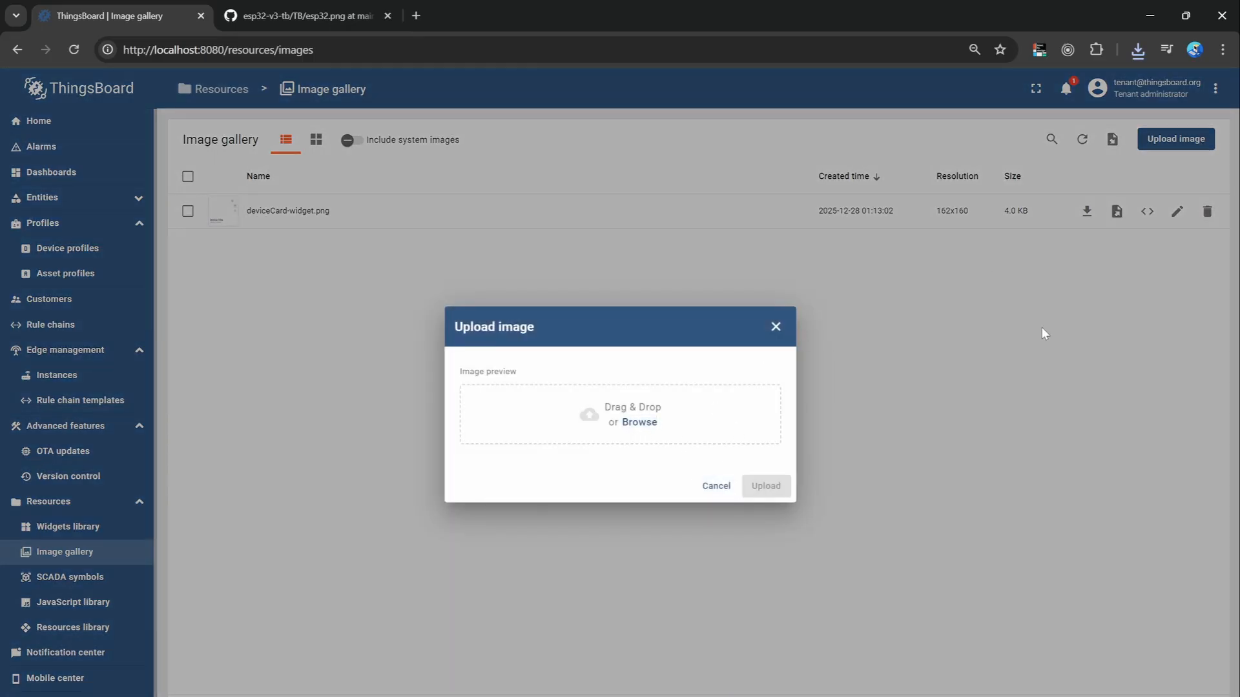
pyautogui.click(1136, 50)
pyautogui.moveTo(1025, 126); pyautogui.dragTo(700, 397)
pyautogui.click(766, 517)
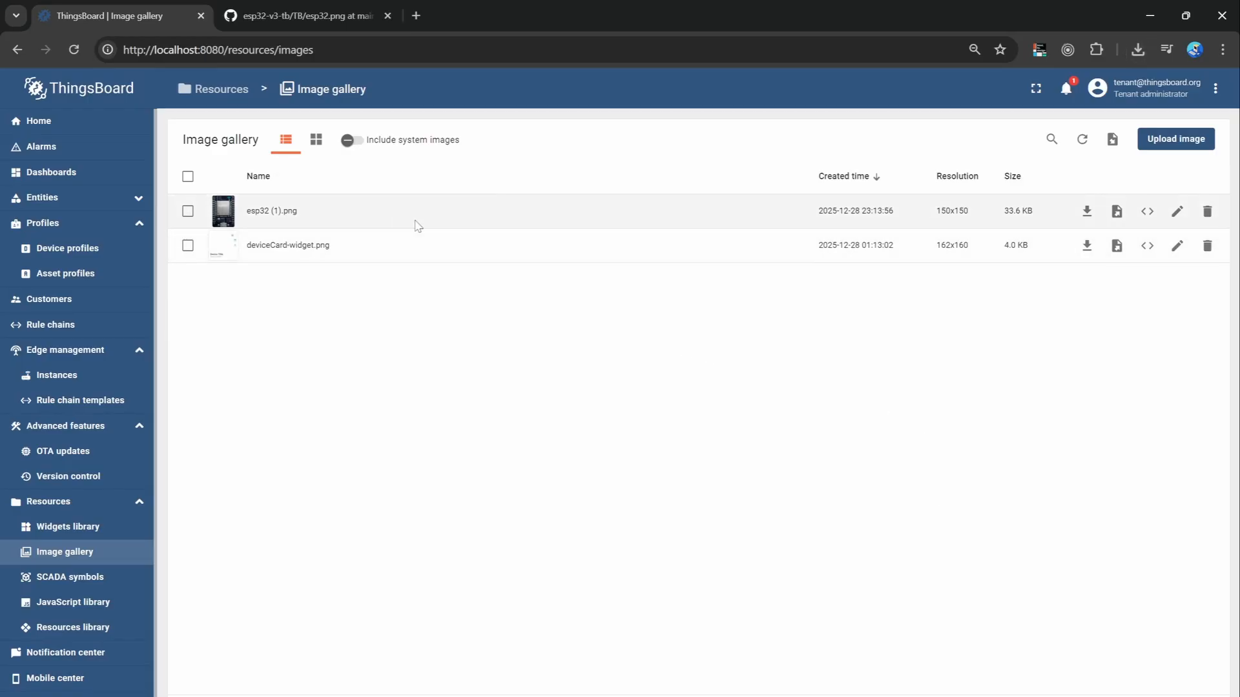
# Copy the public image path of esp32 (1).png from its Embed to HTML snippet.
pyautogui.click(1147, 211)
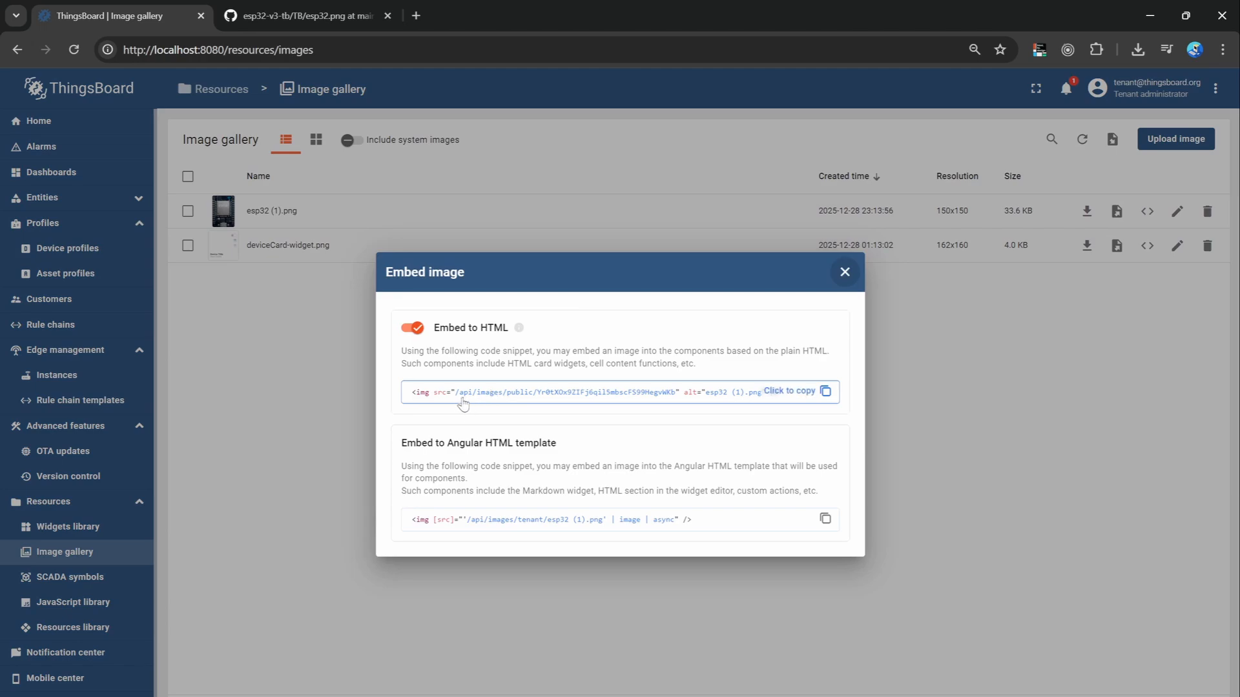
pyautogui.moveTo(456, 399); pyautogui.dragTo(673, 403)
pyautogui.hotkey('ctrl', 'c')
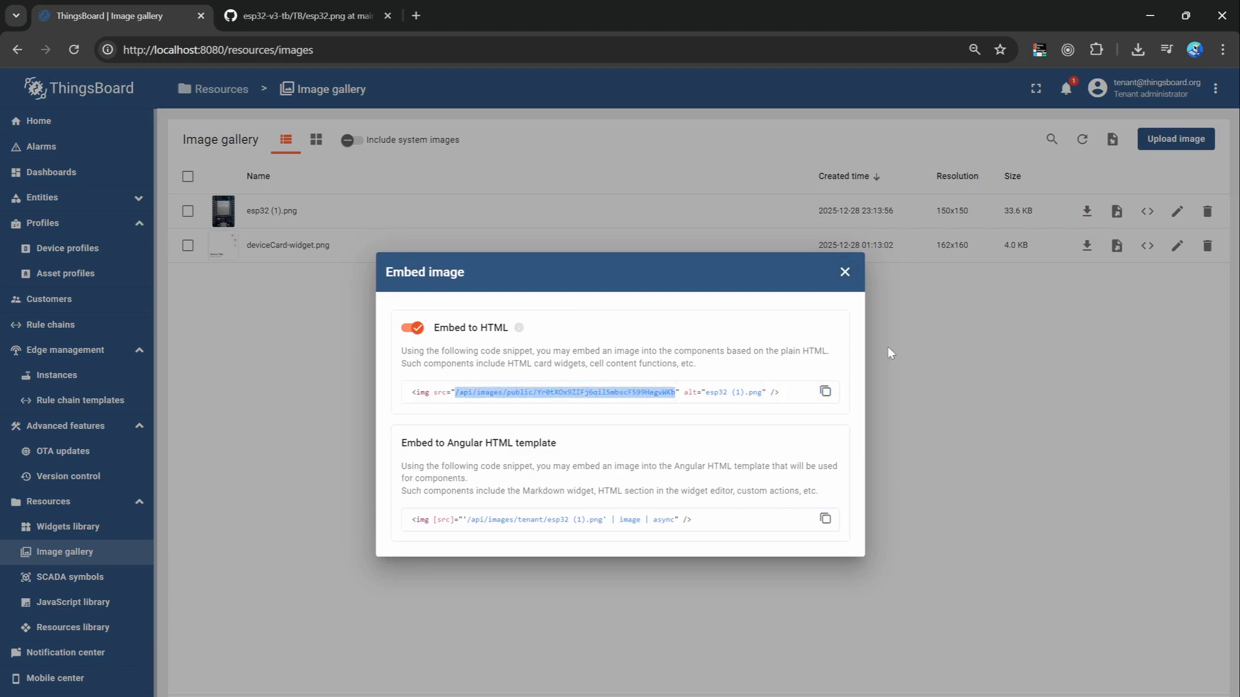
pyautogui.click(844, 272)
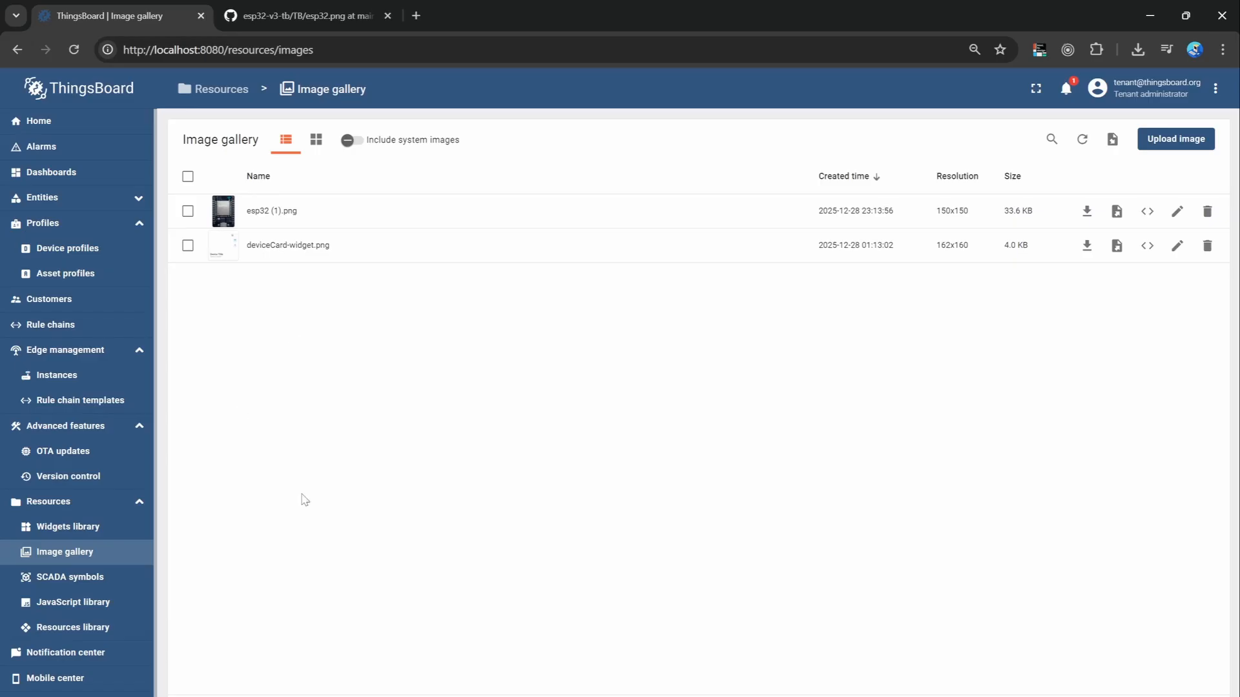
# Set the OTA Status widget's Image URL on OTA Dashboard to the copied public path of esp32 (1).png, apply it and save the dashboard.
pyautogui.click(68, 172)
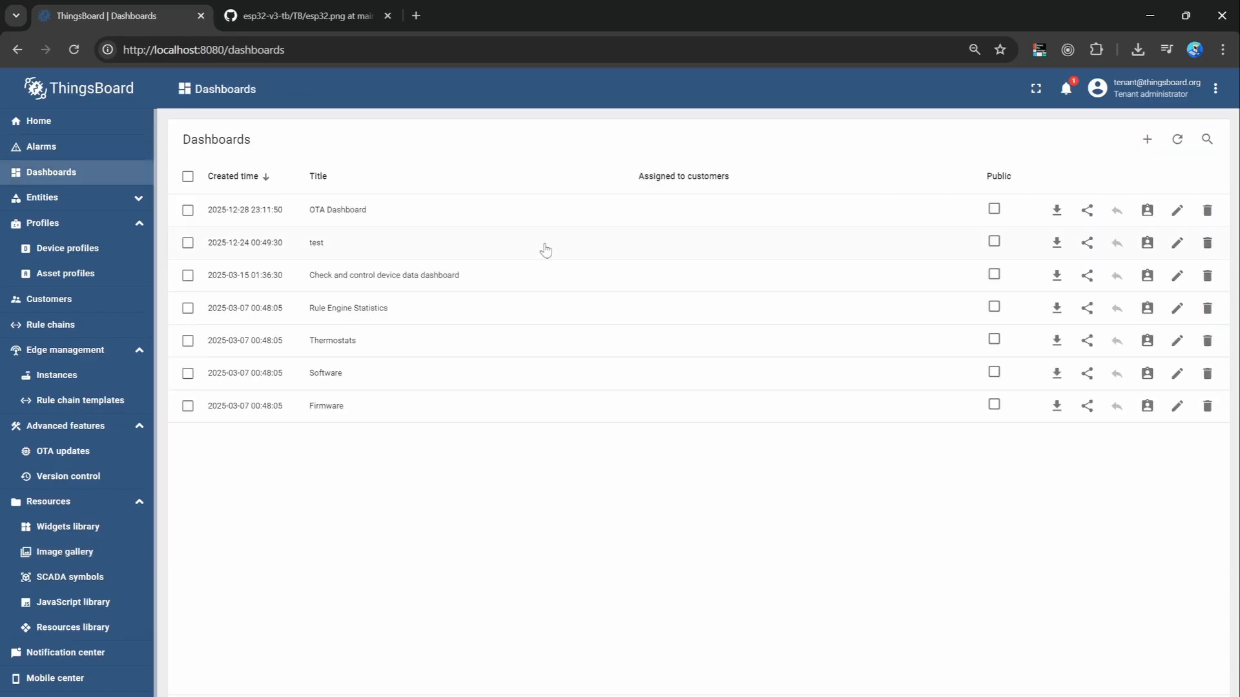
pyautogui.click(485, 221)
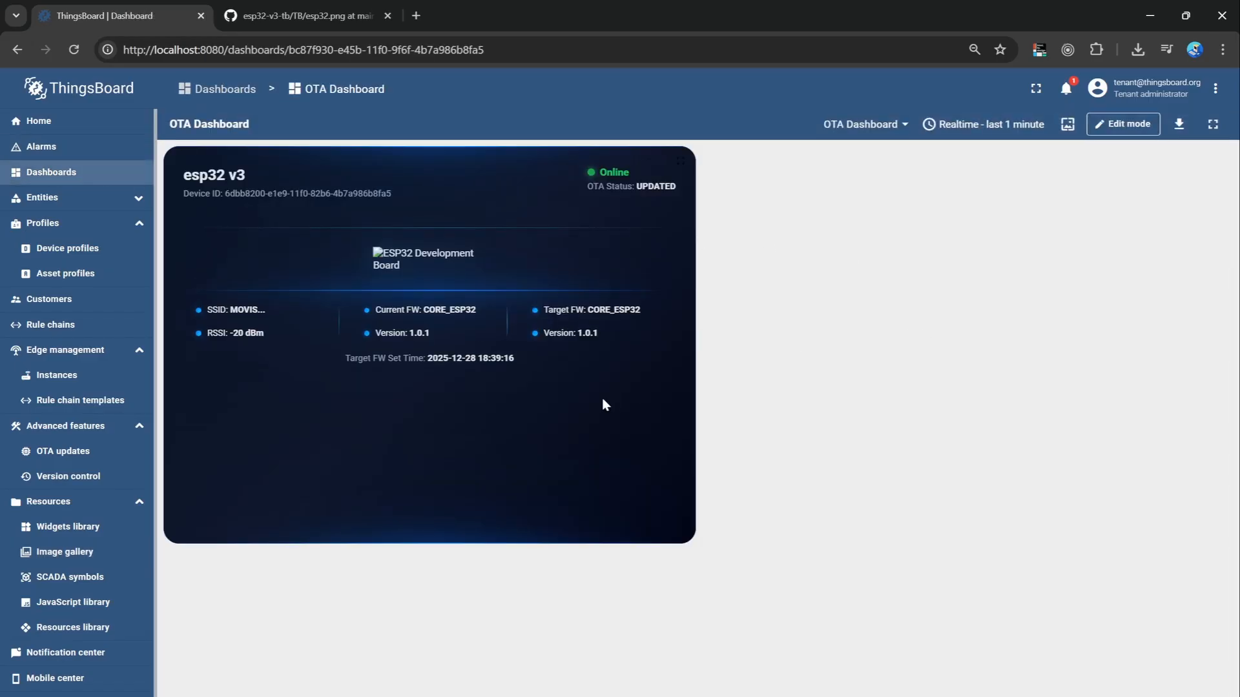
pyautogui.click(1123, 123)
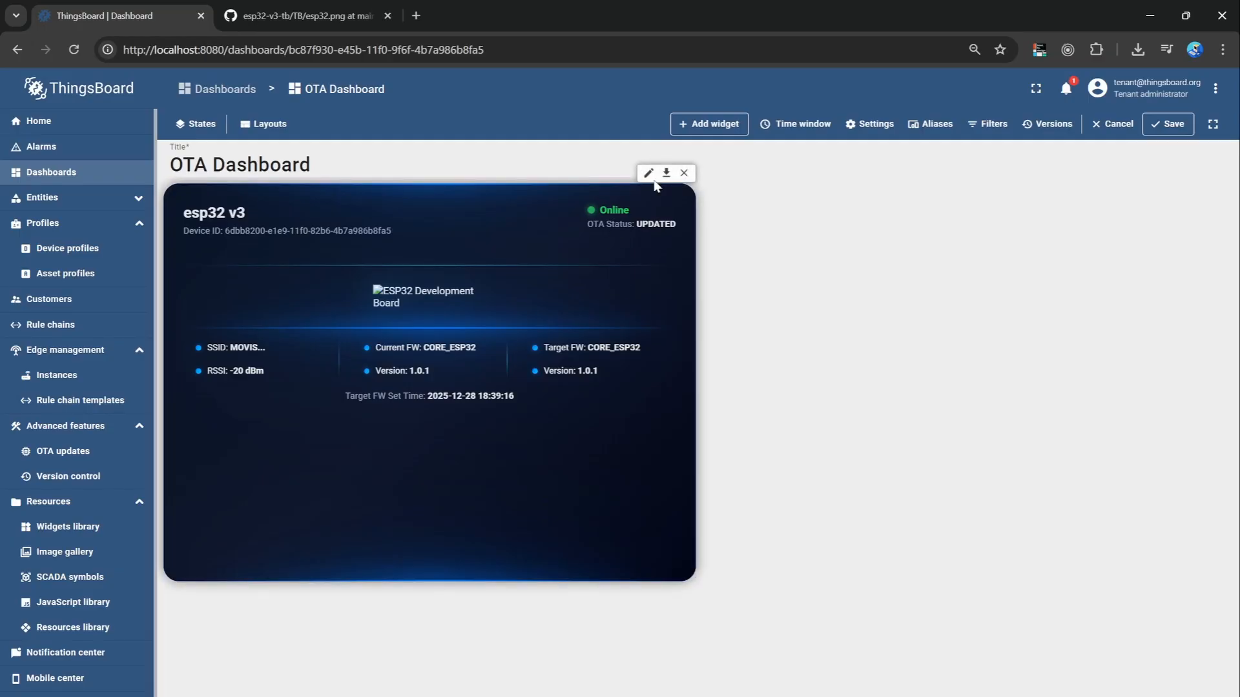
pyautogui.click(648, 173)
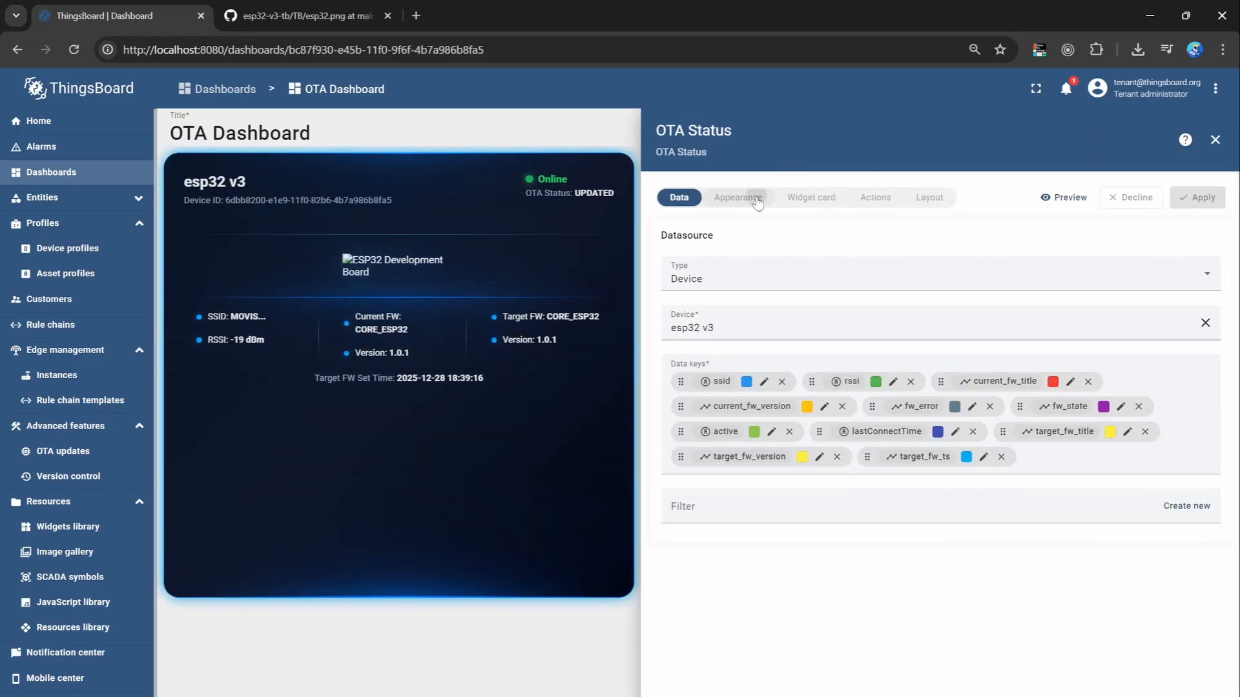
pyautogui.click(757, 201)
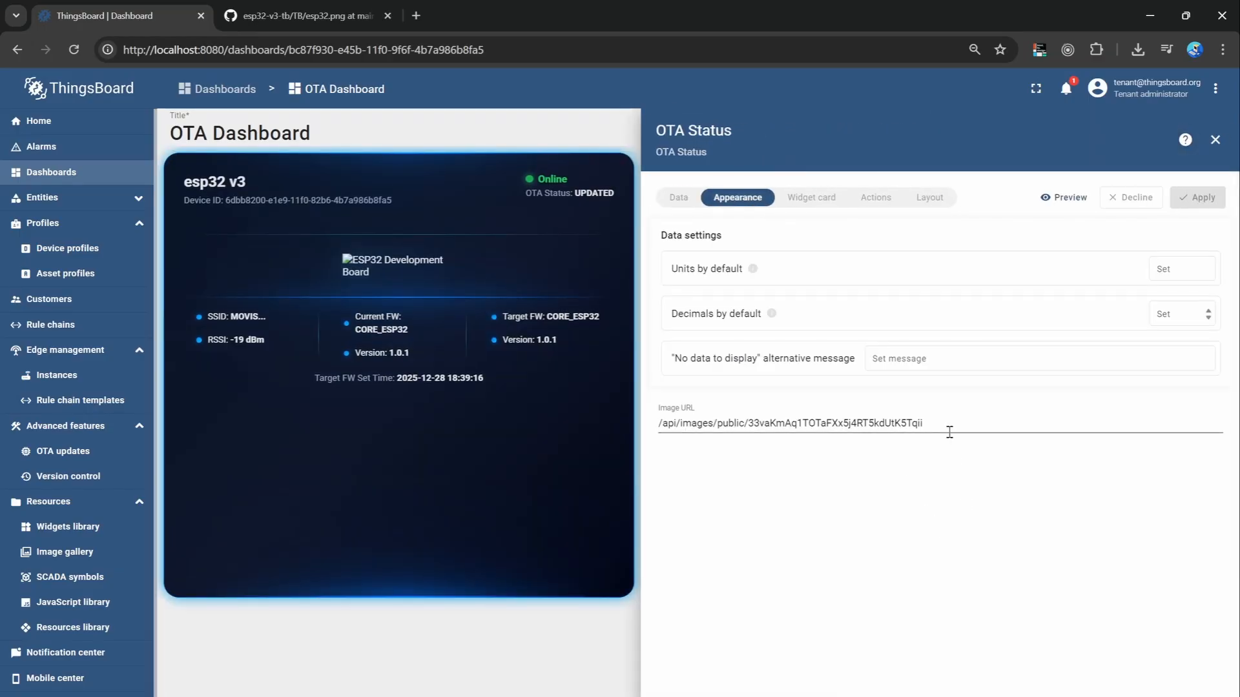
pyautogui.tripleClick(951, 428)
pyautogui.hotkey('ctrl', 'v')
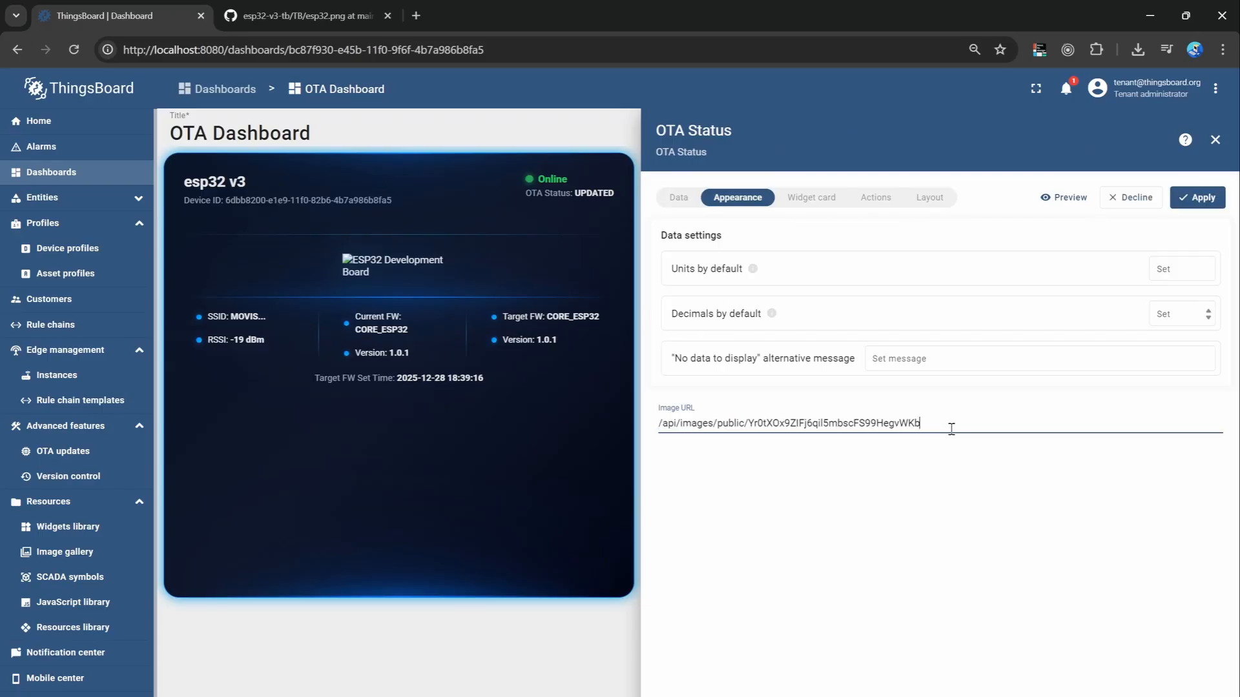
pyautogui.click(1190, 207)
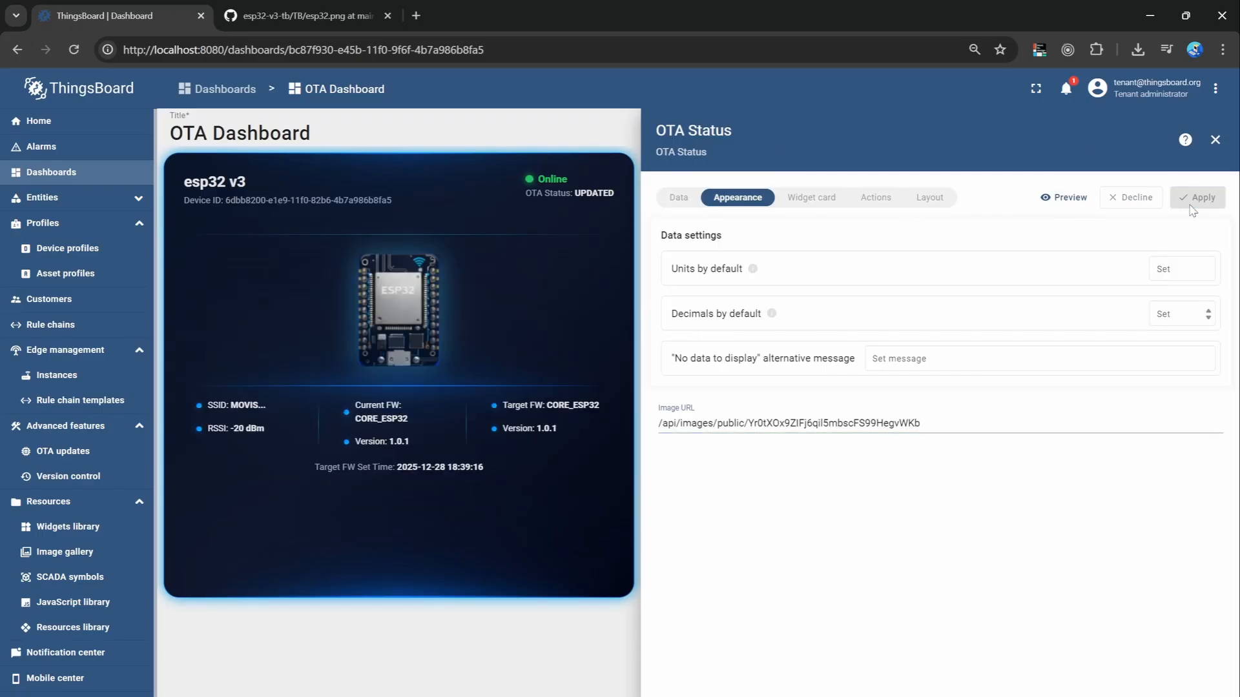
pyautogui.click(1215, 140)
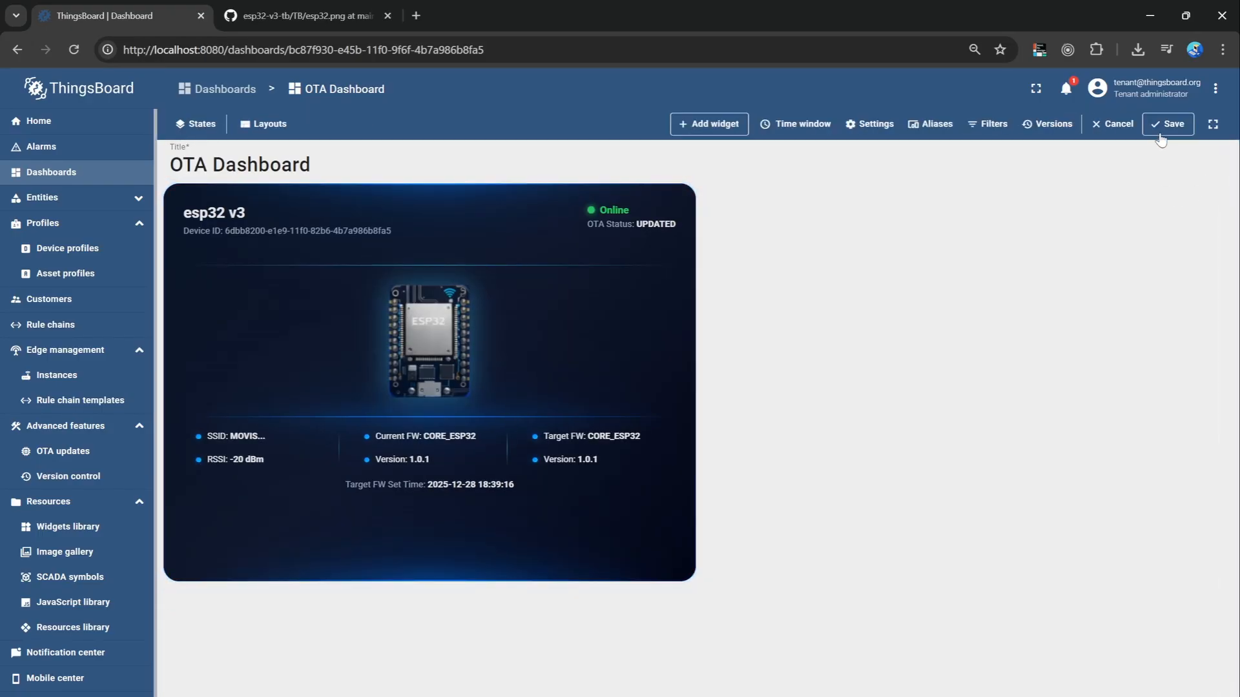
pyautogui.click(1168, 124)
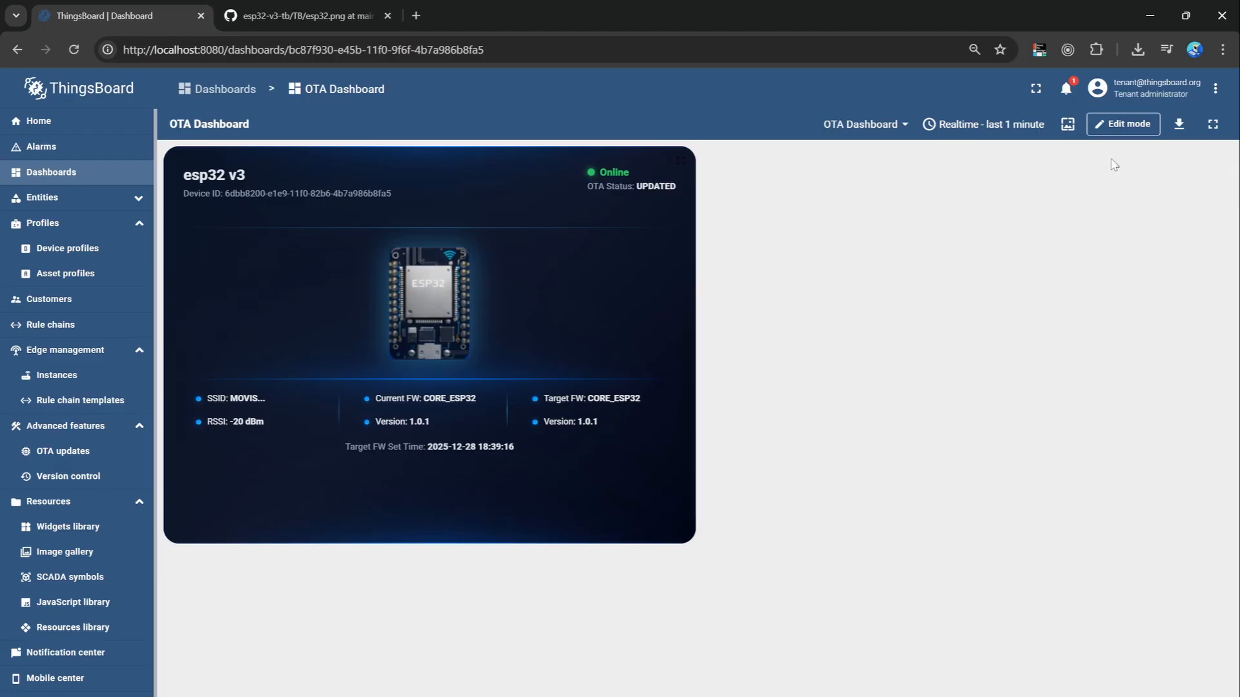
# Open OTA Dashboard for editing.
pyautogui.click(1127, 124)
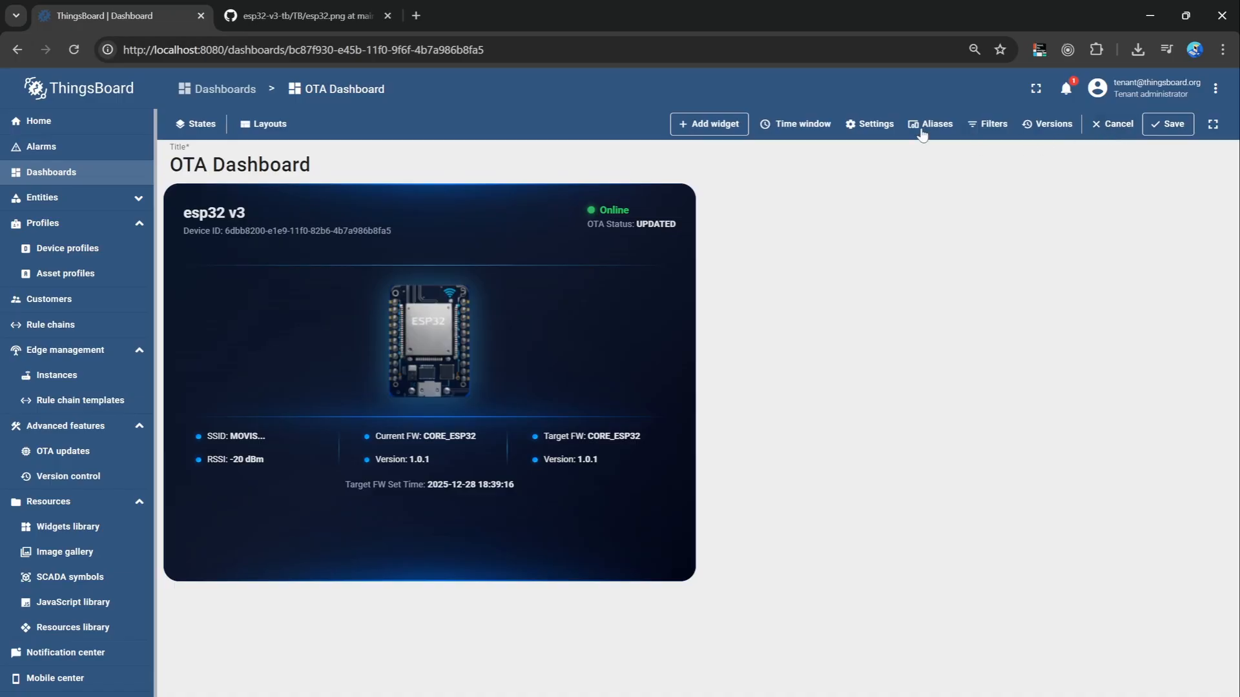
pyautogui.click(876, 124)
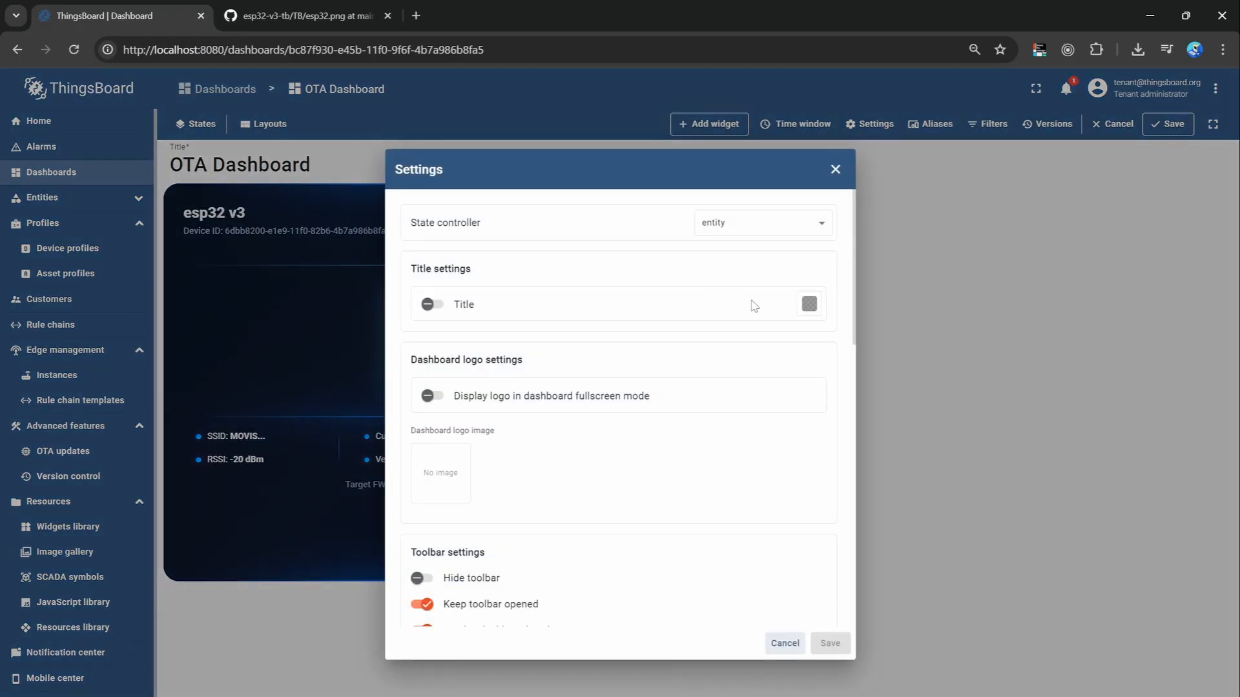
pyautogui.scroll(-7, 754, 306)
pyautogui.scroll(-5, 722, 311)
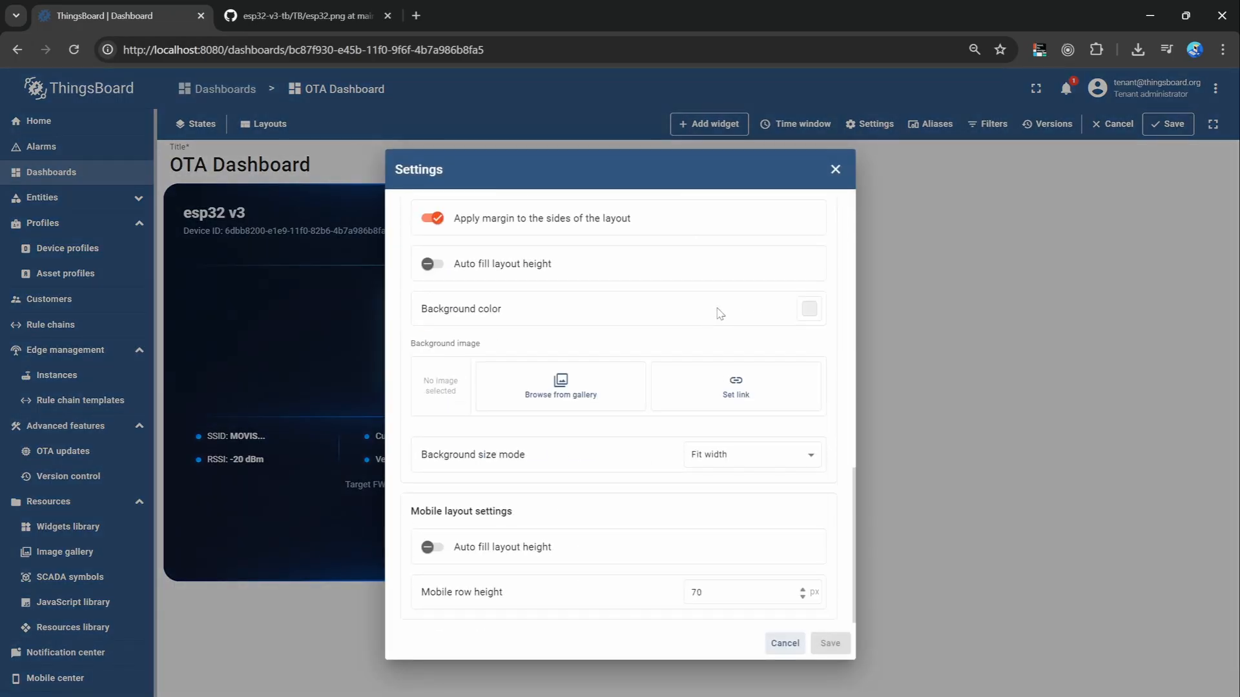
pyautogui.scroll(10, 704, 419)
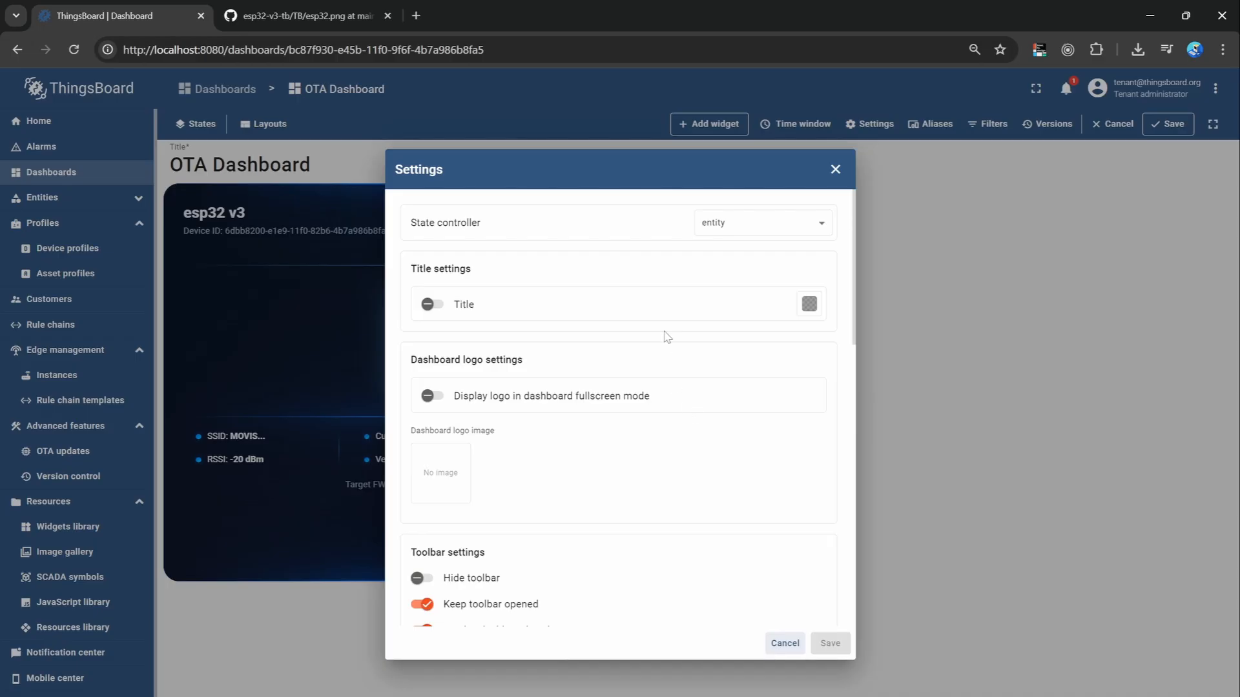
pyautogui.scroll(-6, 669, 288)
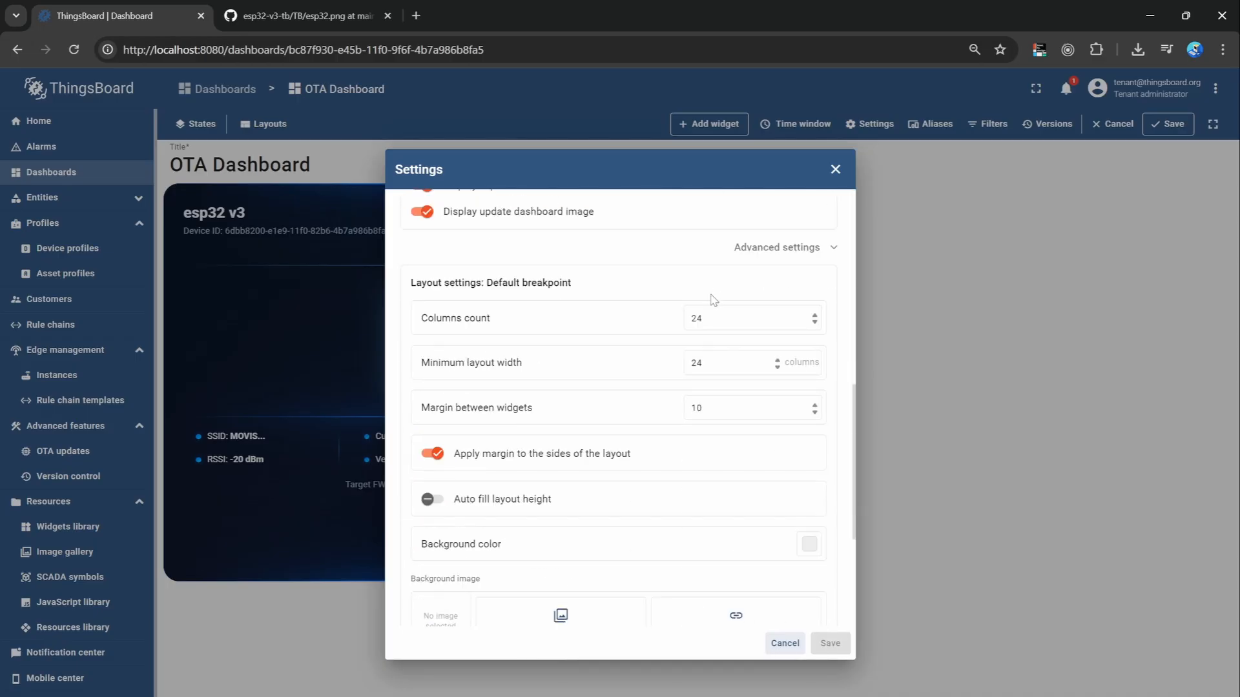
pyautogui.scroll(-4, 723, 310)
pyautogui.click(808, 309)
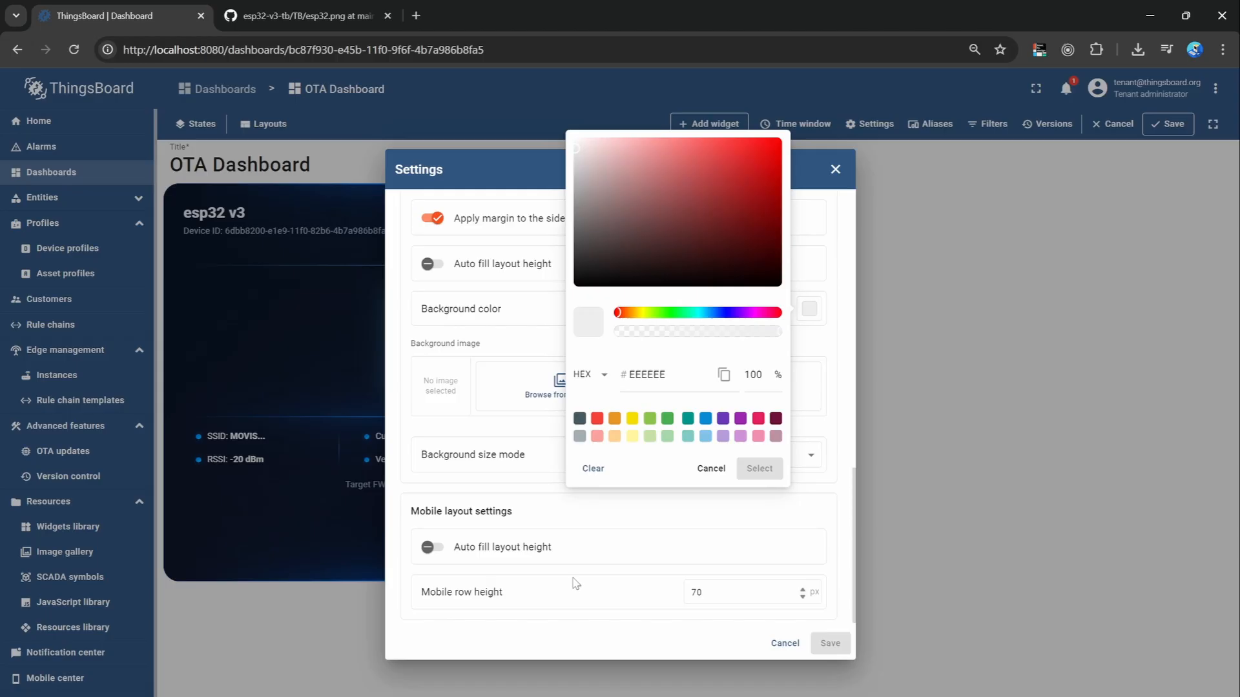
pyautogui.click(784, 643)
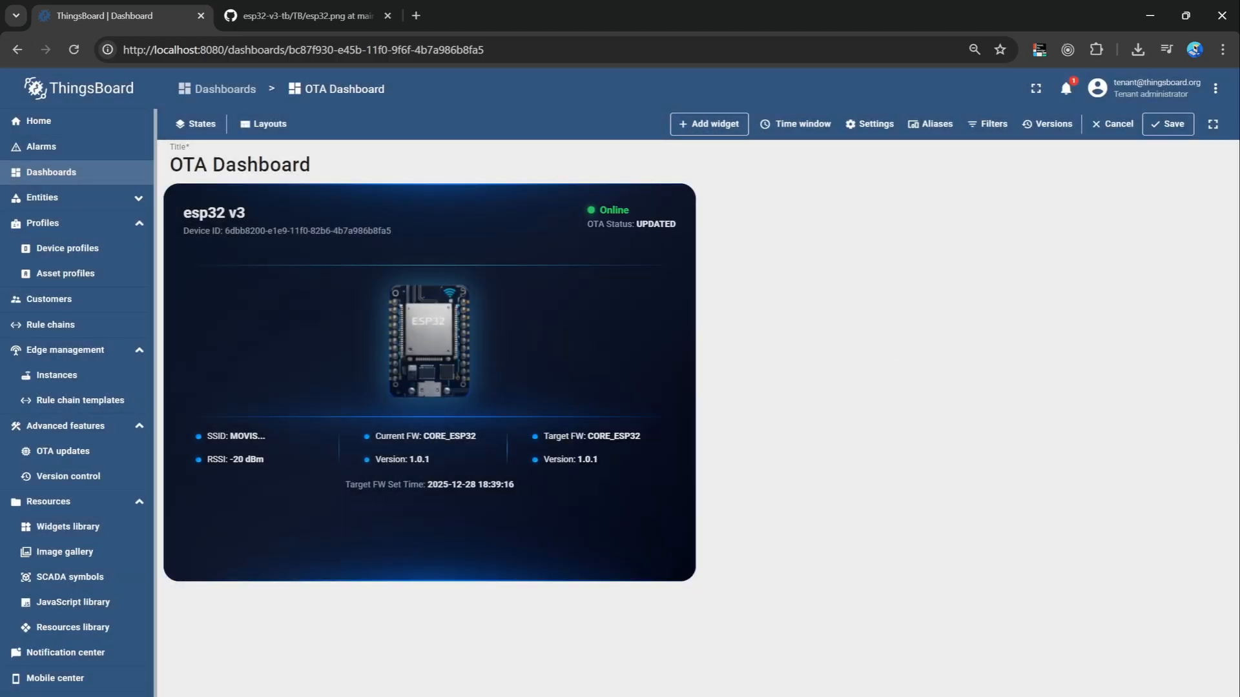
# Sample the dark background color of the esp32 v3 status widget with the desktop color picker.
pyautogui.rightClick(967, 657)
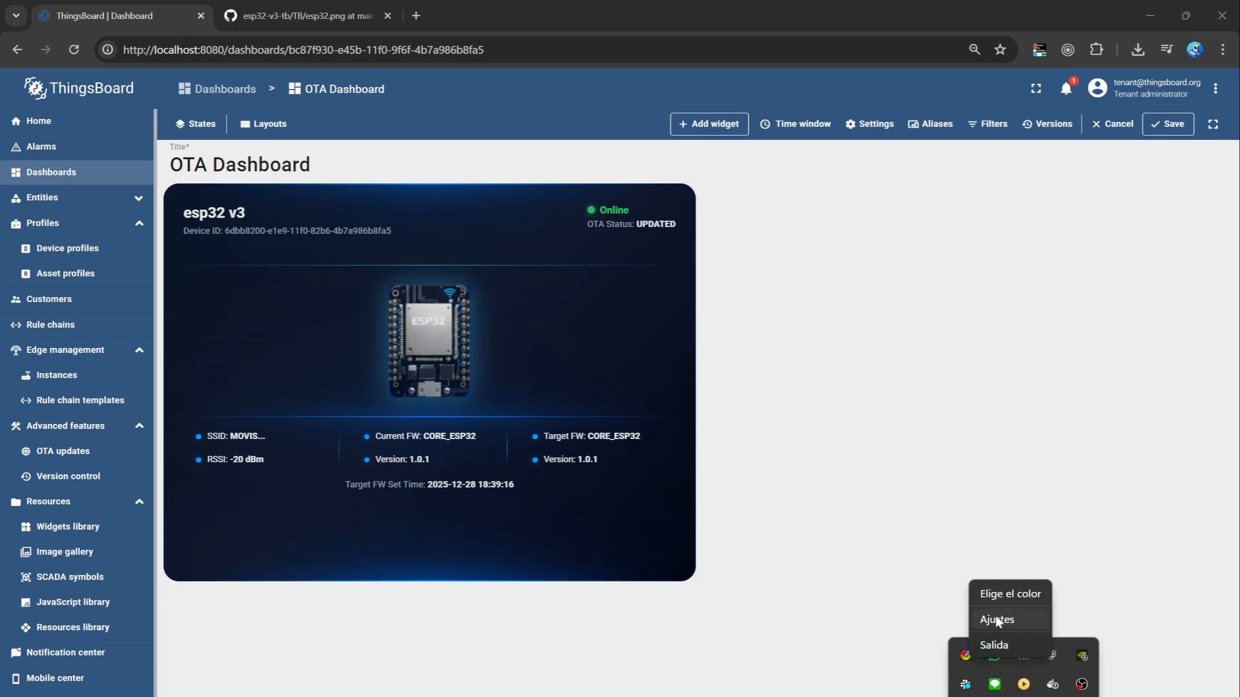
pyautogui.click(1000, 598)
pyautogui.click(671, 531)
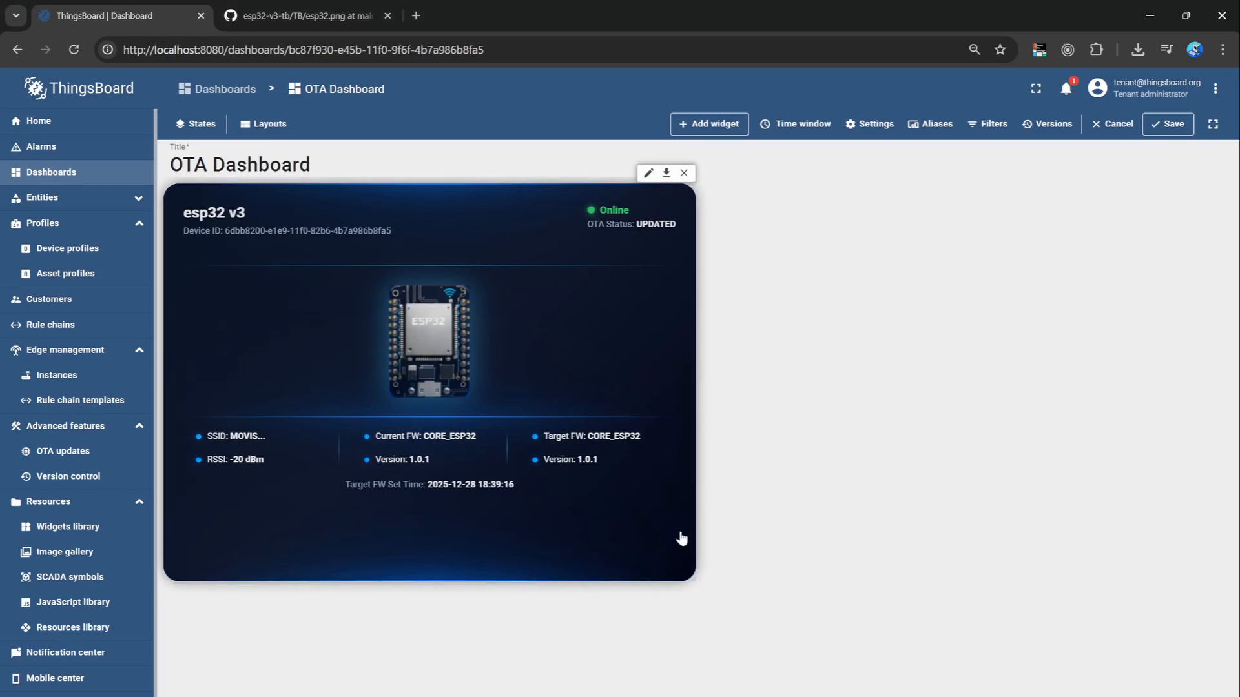
# Set OTA Dashboard's layout background color to the sampled hex value 04081A and save the dashboard settings.
pyautogui.click(869, 123)
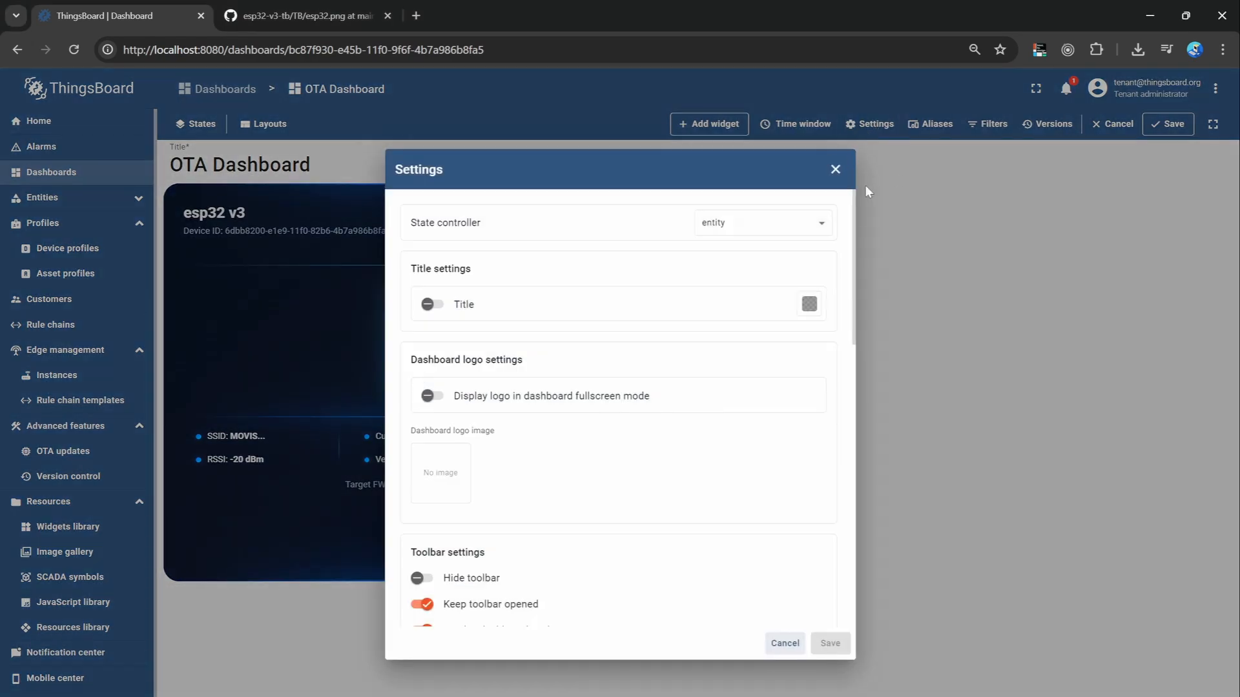
pyautogui.scroll(-4, 800, 342)
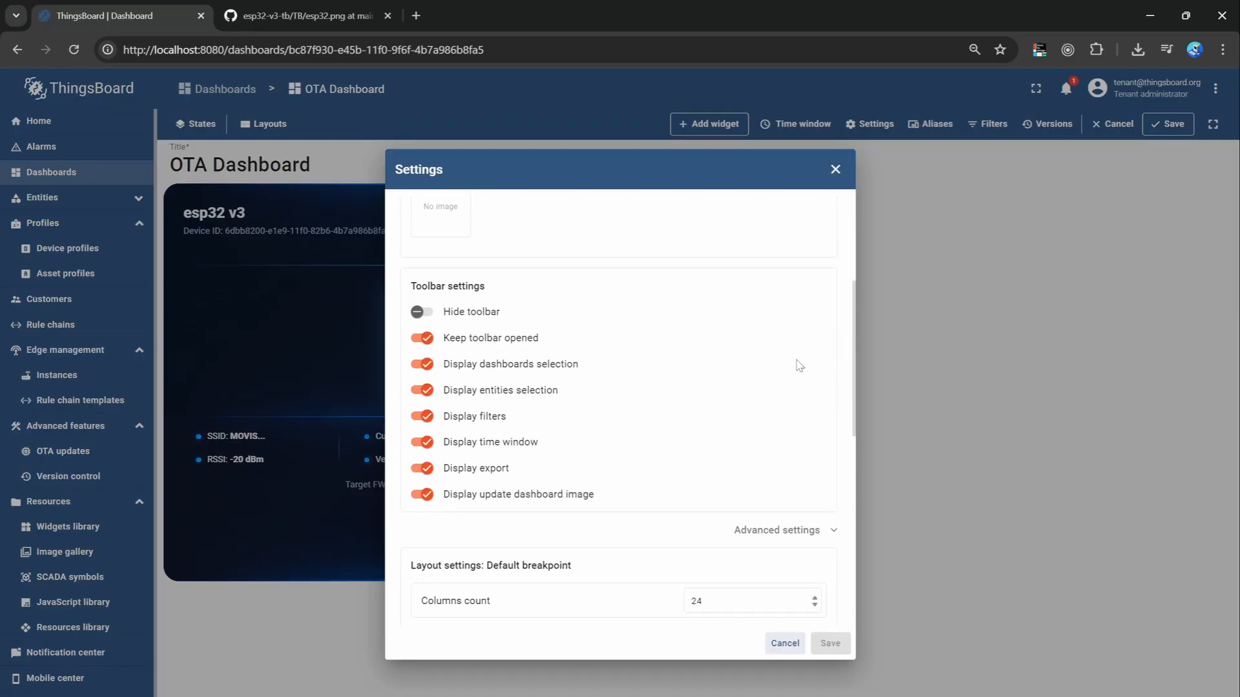
pyautogui.scroll(-8, 799, 365)
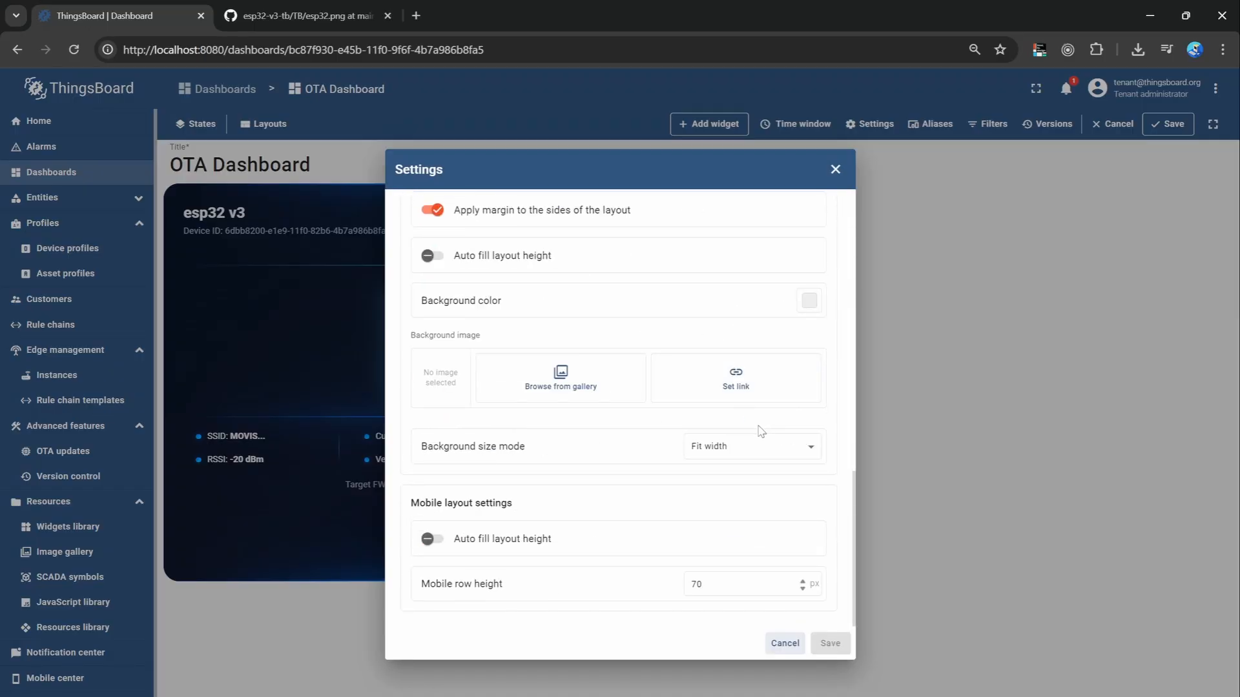
pyautogui.scroll(12, 762, 431)
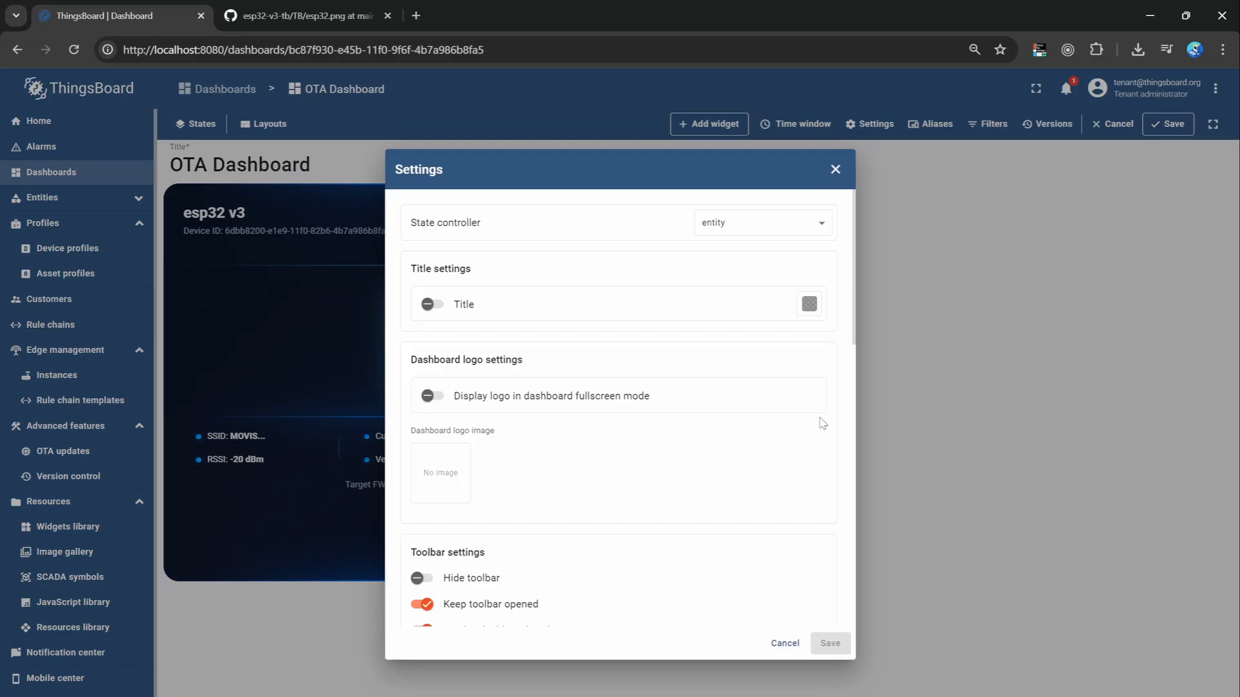
pyautogui.scroll(-8, 819, 426)
pyautogui.click(809, 466)
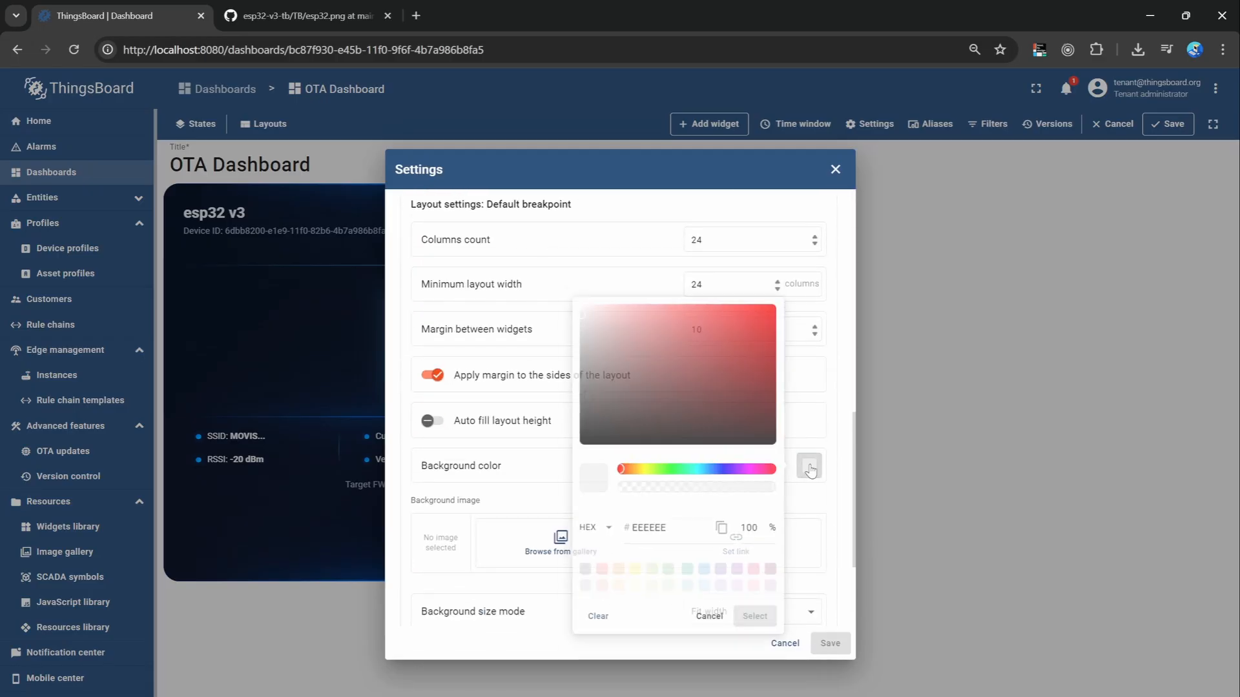
pyautogui.doubleClick(645, 533)
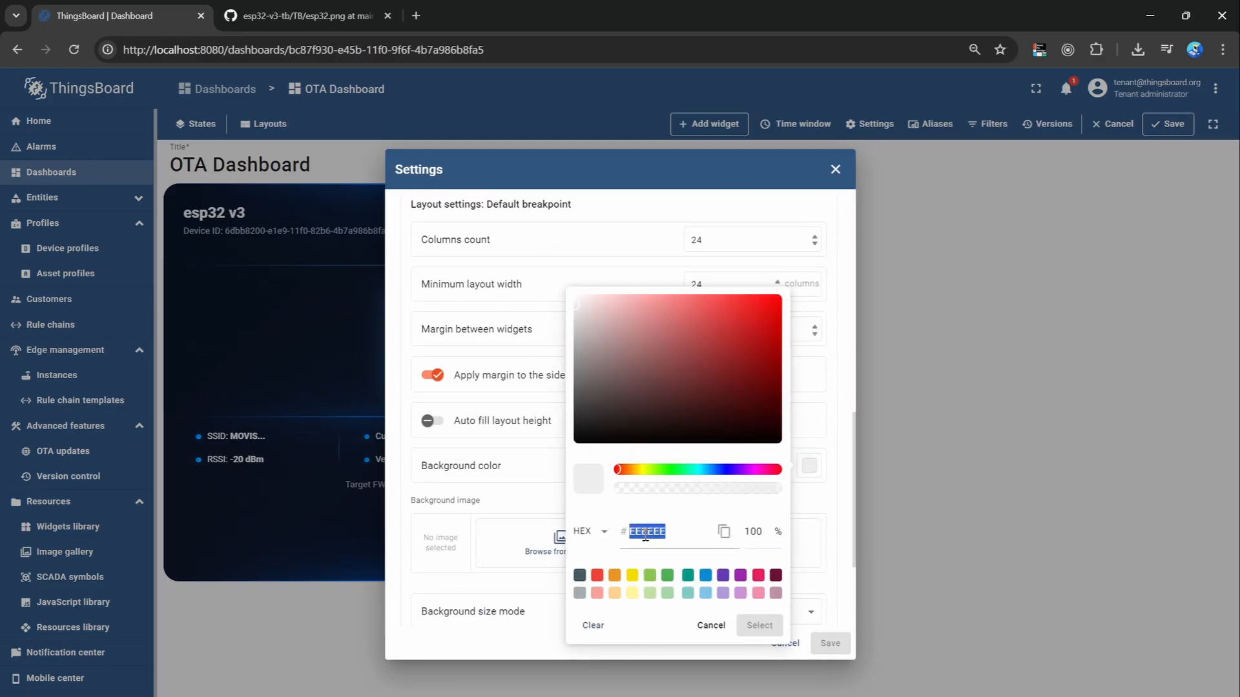
pyautogui.write('04081A')
pyautogui.click(774, 628)
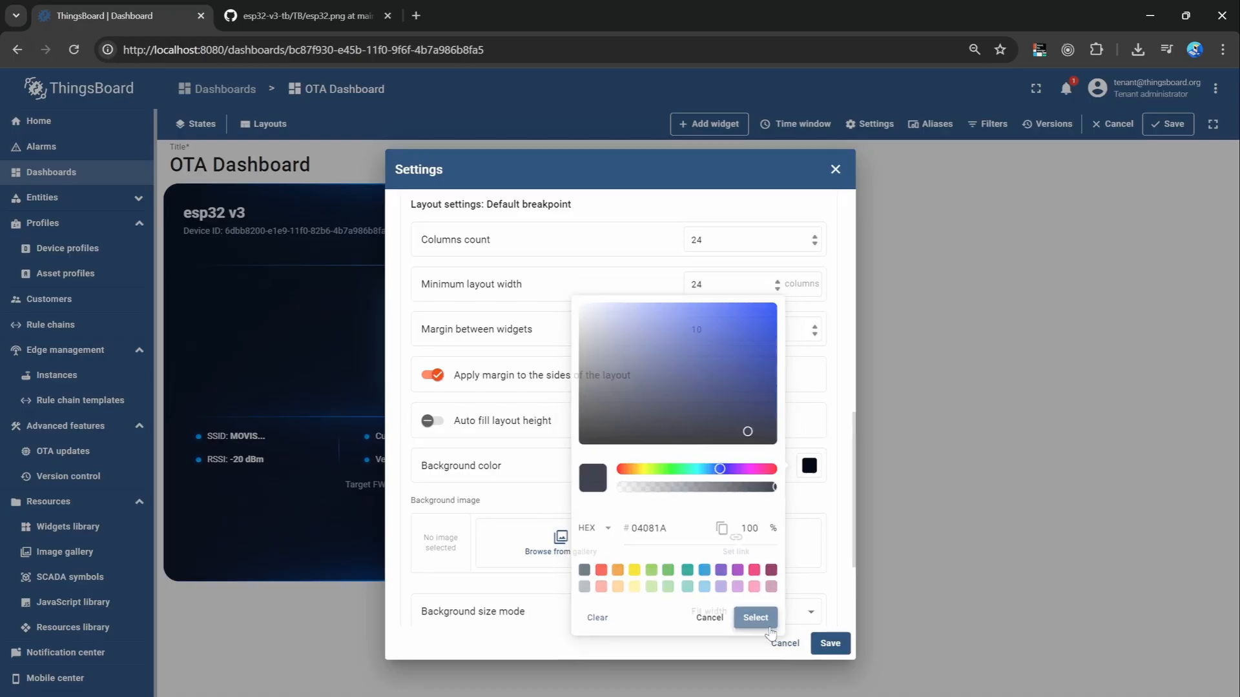
pyautogui.click(829, 643)
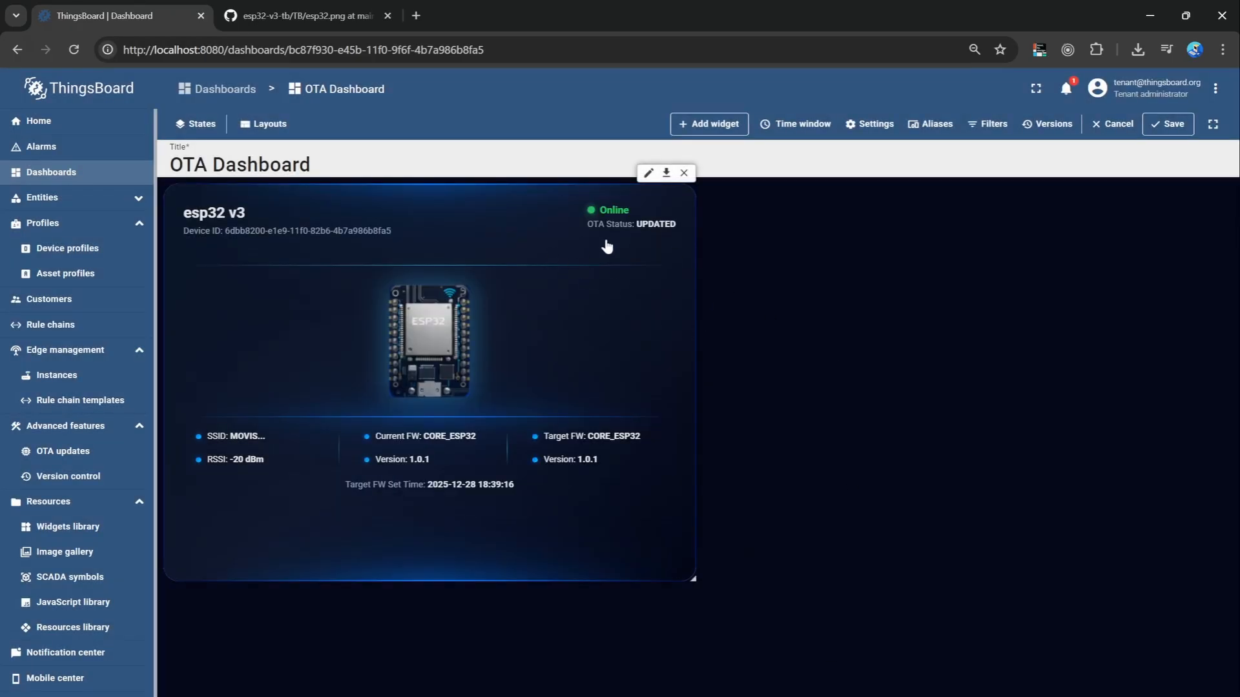
# Move the esp32 v3 status widget to the upper middle of OTA Dashboard, reduce its height and save the dashboard.
pyautogui.moveTo(445, 201); pyautogui.dragTo(661, 232)
pyautogui.click(1162, 128)
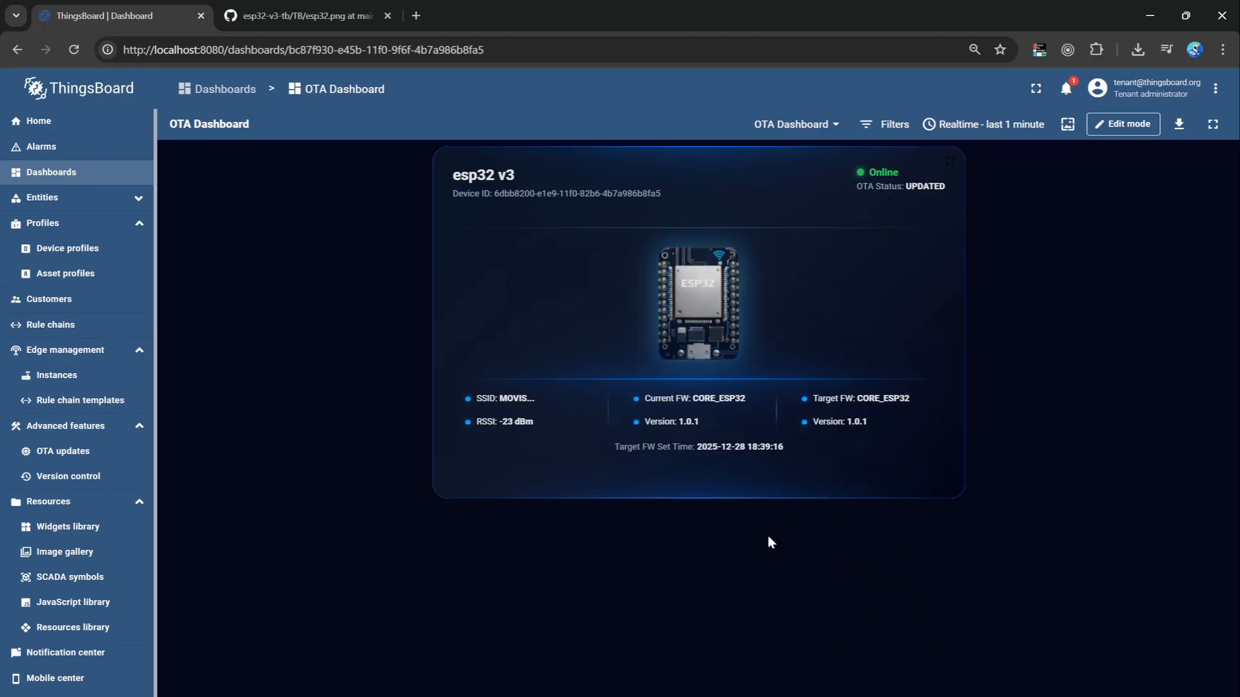
# Copy the Devices table widget from the Firmware dashboard and leave that dashboard's editing.
pyautogui.click(82, 177)
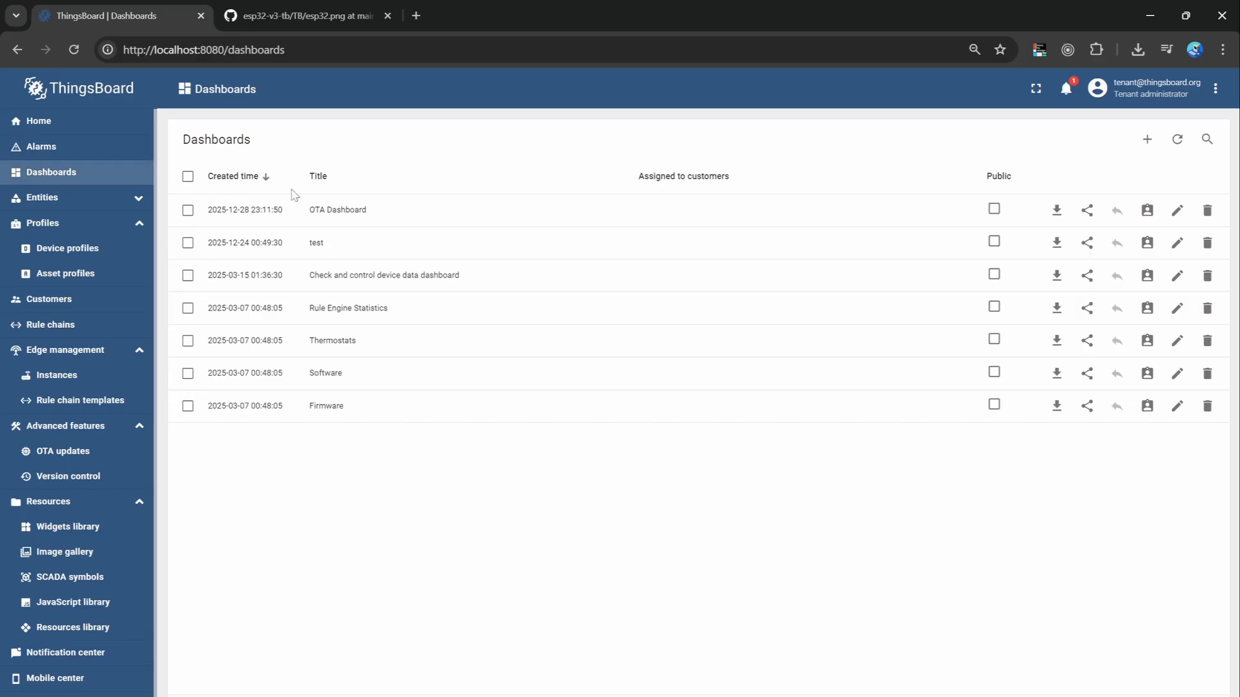
pyautogui.click(421, 409)
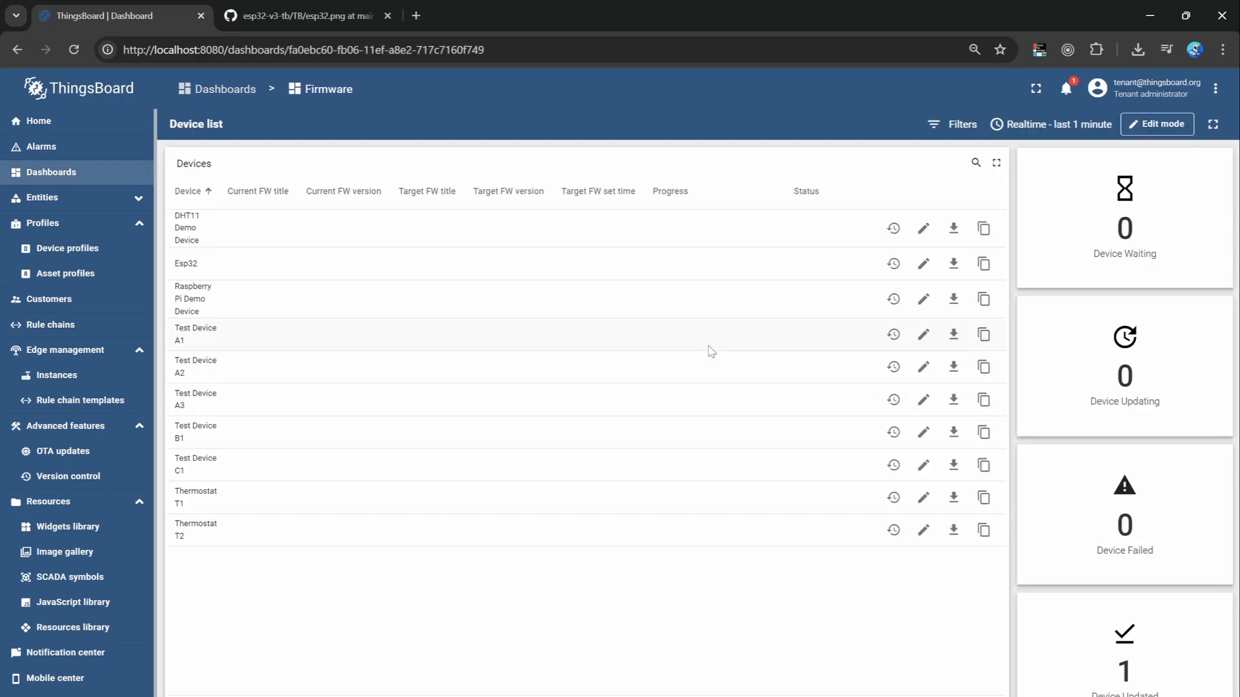
pyautogui.click(1162, 123)
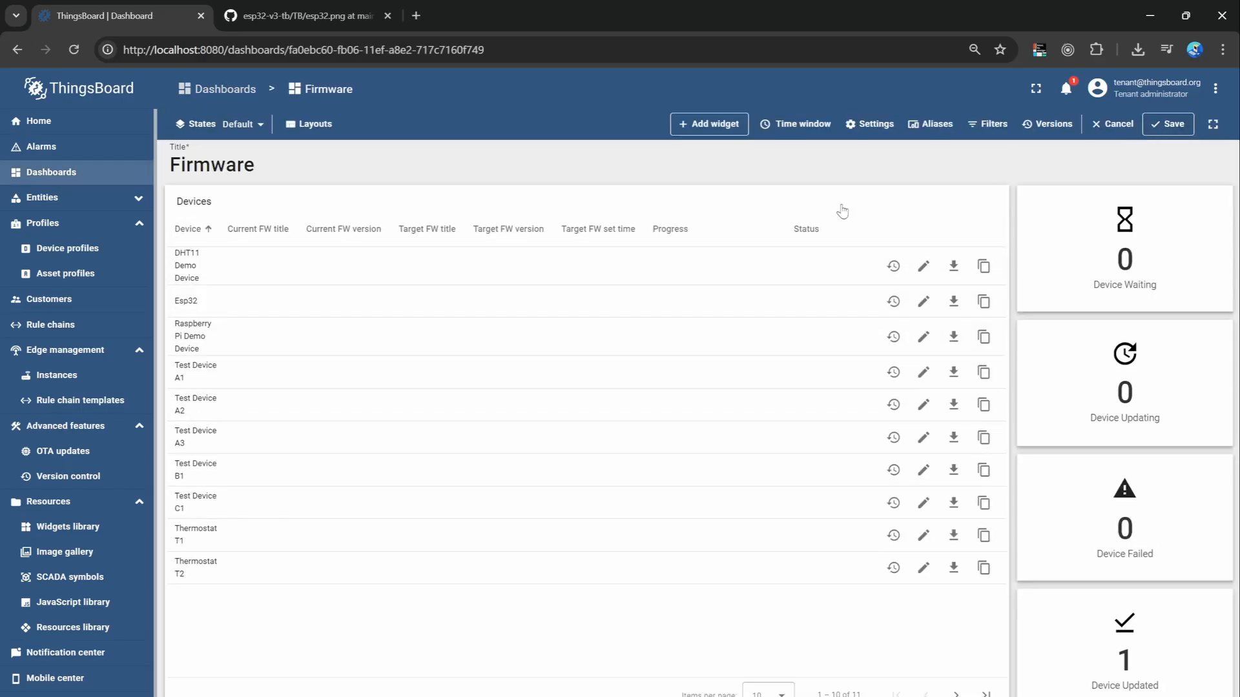
pyautogui.rightClick(940, 207)
pyautogui.click(986, 254)
pyautogui.click(1167, 124)
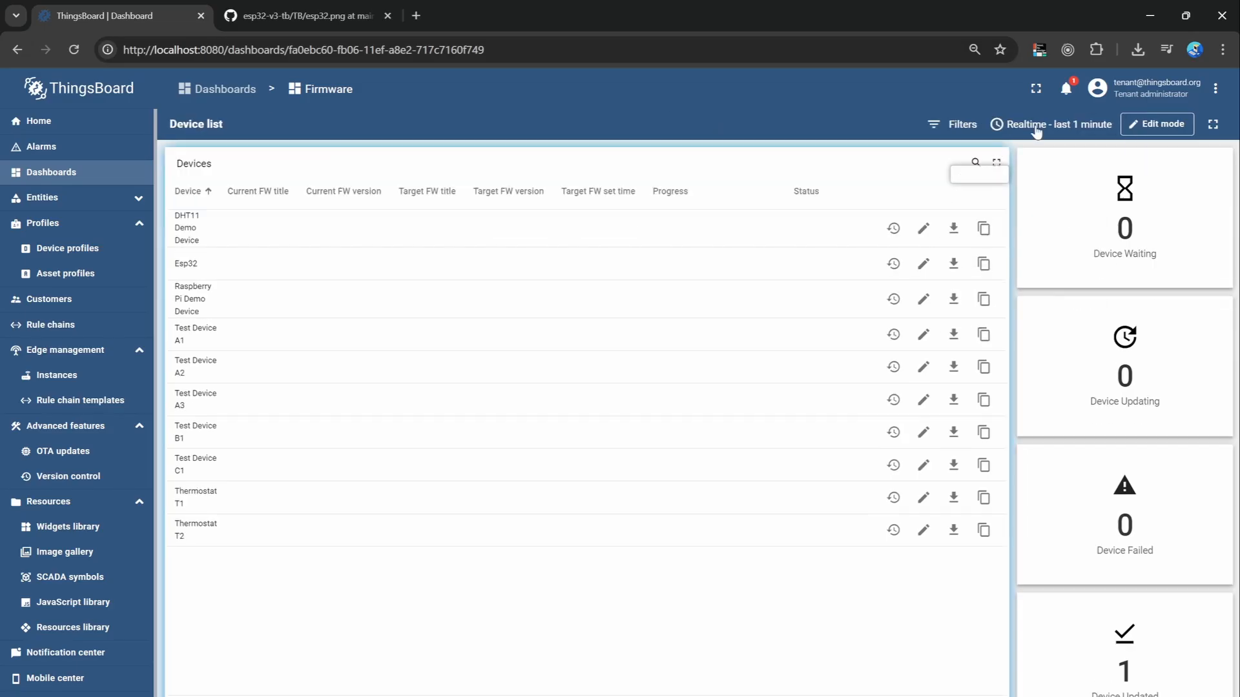
# Paste the copied Devices table into OTA Dashboard and position it beside the esp32 v3 status widget.
pyautogui.click(51, 172)
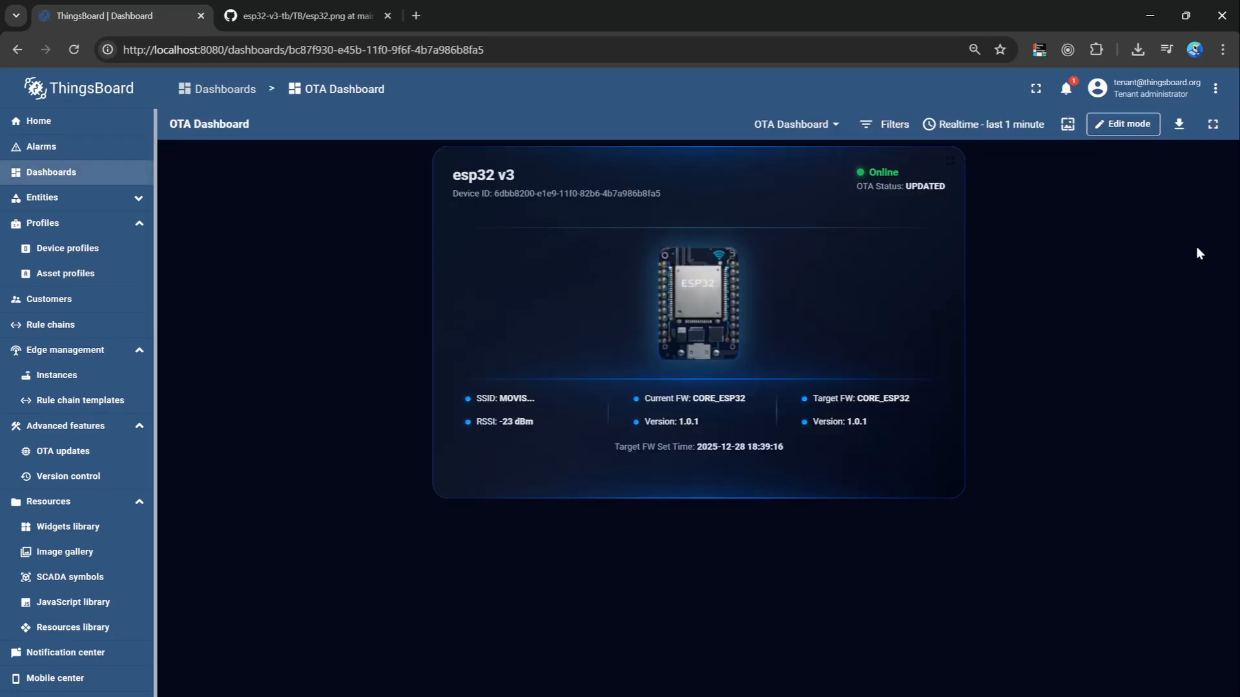
pyautogui.rightClick(1061, 294)
pyautogui.click(1164, 289)
pyautogui.click(1128, 124)
pyautogui.rightClick(1033, 312)
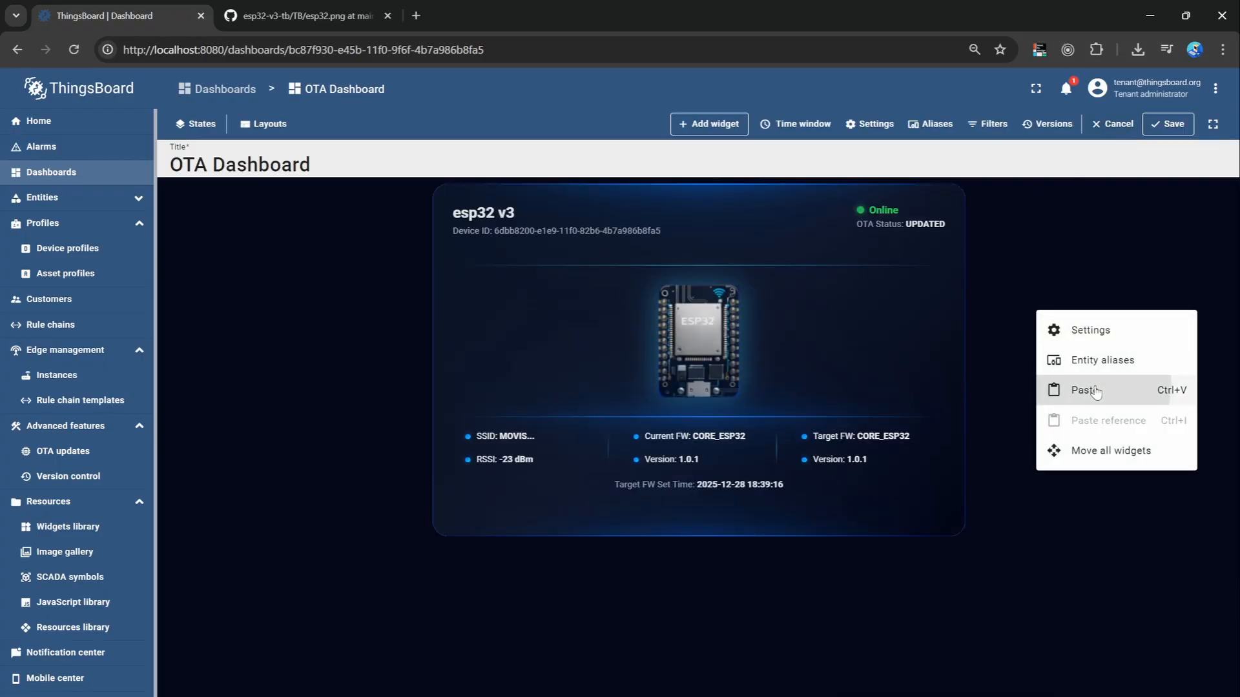
pyautogui.click(1066, 390)
pyautogui.moveTo(979, 262); pyautogui.dragTo(941, 241)
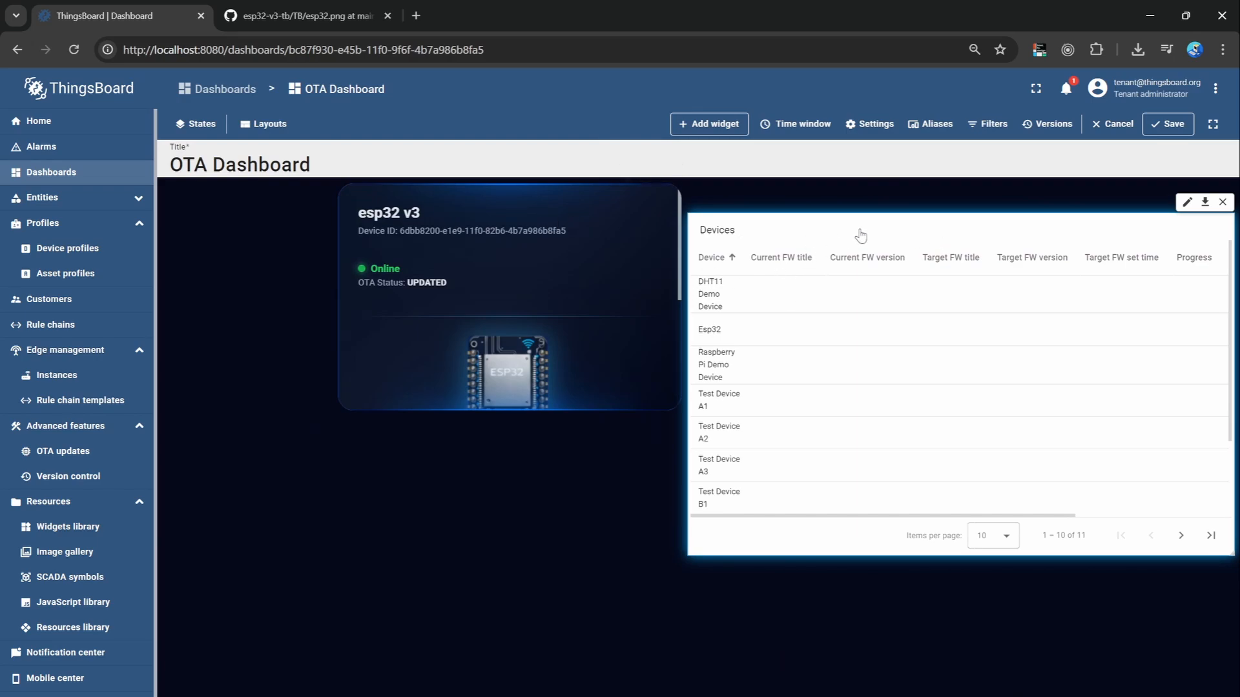
# Change the Devices table's datasource type to Device, select esp32 v3 as the device and apply it.
pyautogui.click(1186, 202)
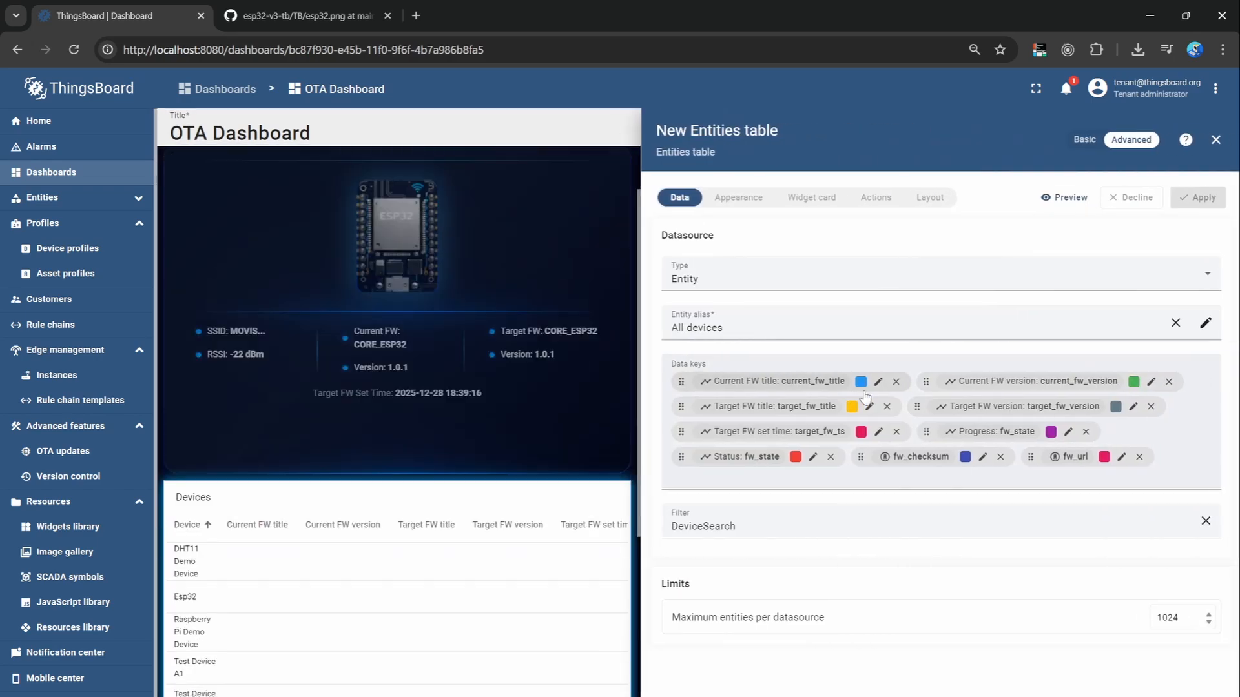
pyautogui.click(858, 286)
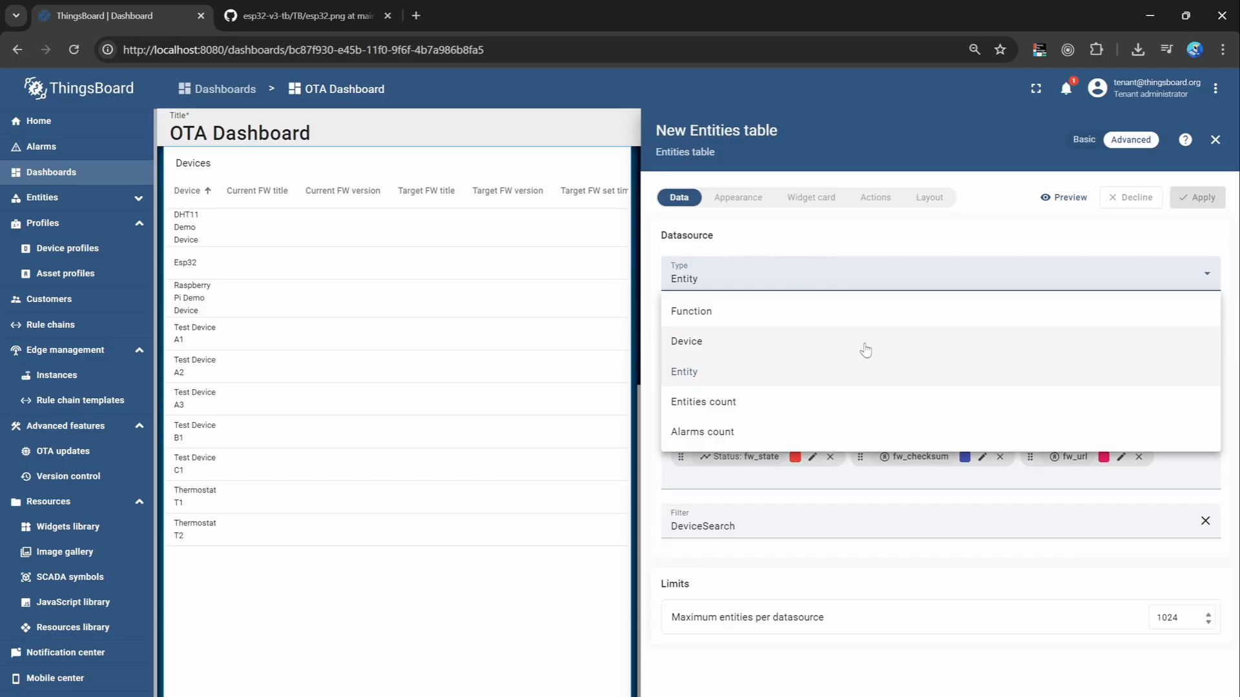
pyautogui.click(820, 352)
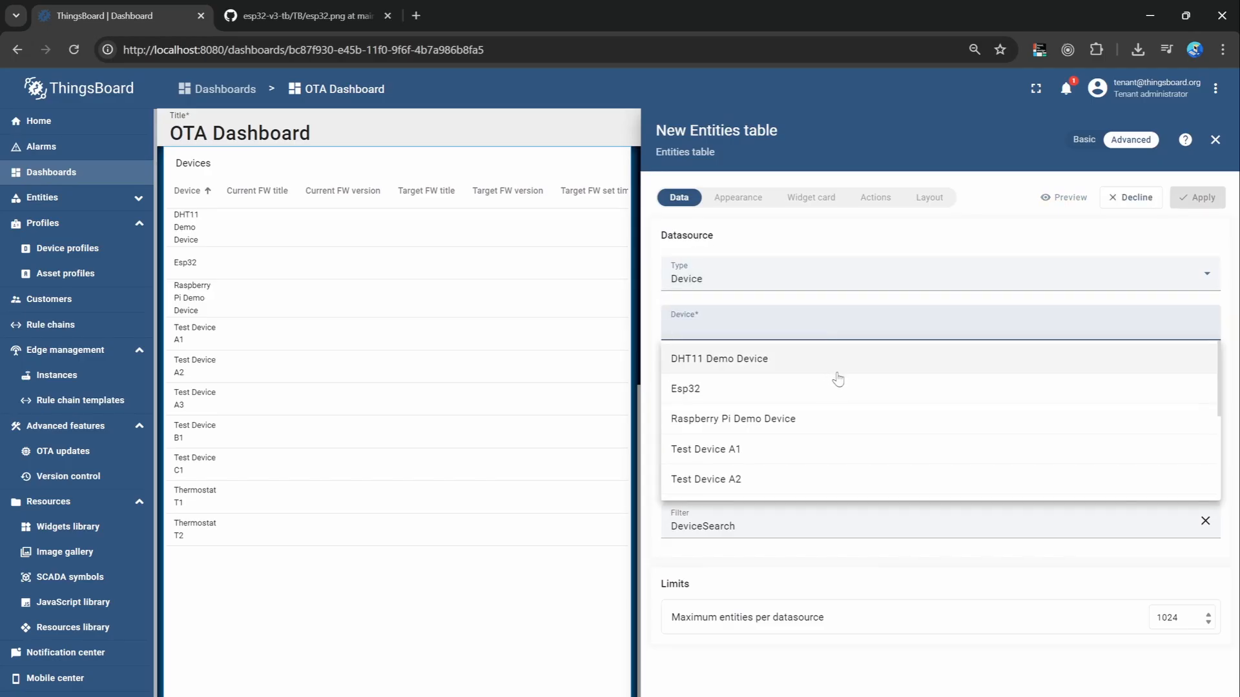
pyautogui.scroll(-3, 838, 387)
pyautogui.click(796, 481)
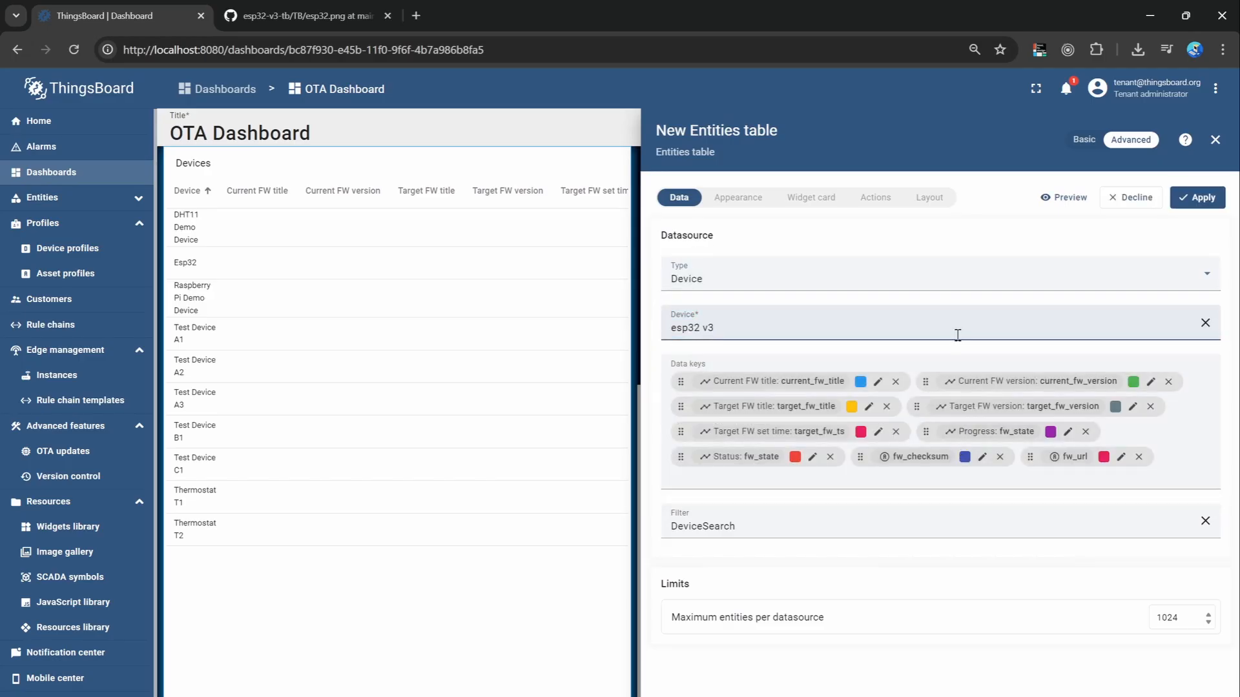
pyautogui.click(1198, 198)
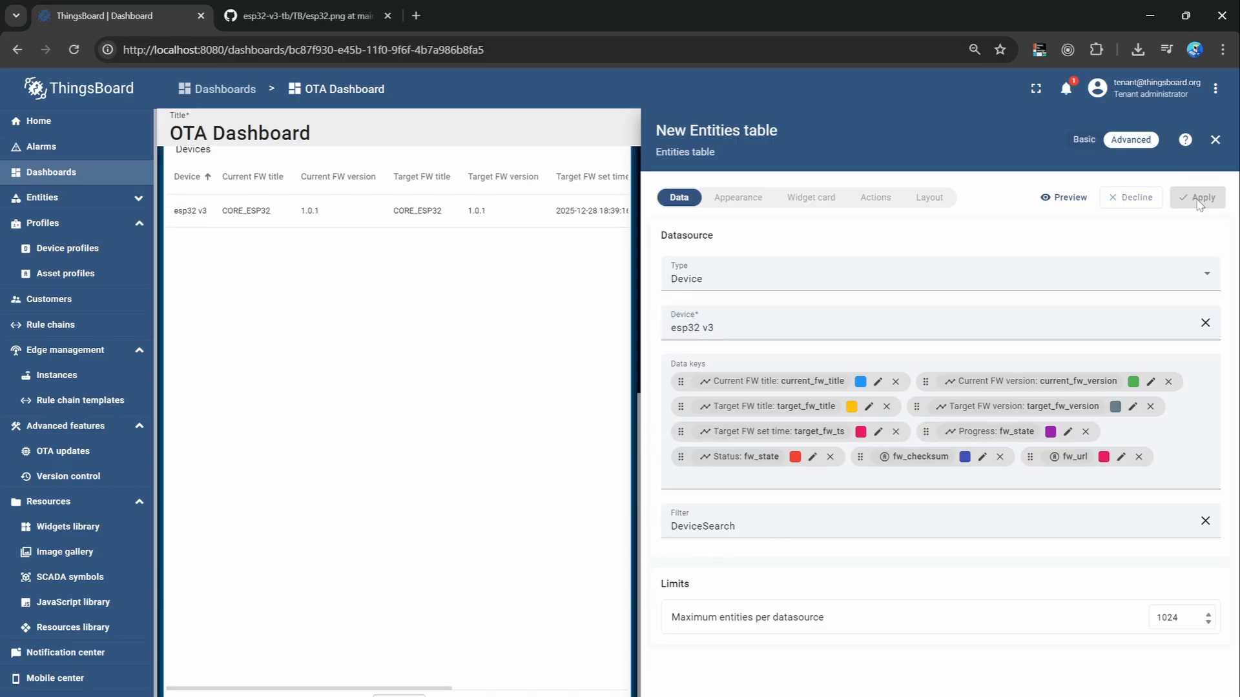
# Set the Devices table's card background color to hex 04081A.
pyautogui.click(810, 198)
pyautogui.scroll(-3, 1032, 321)
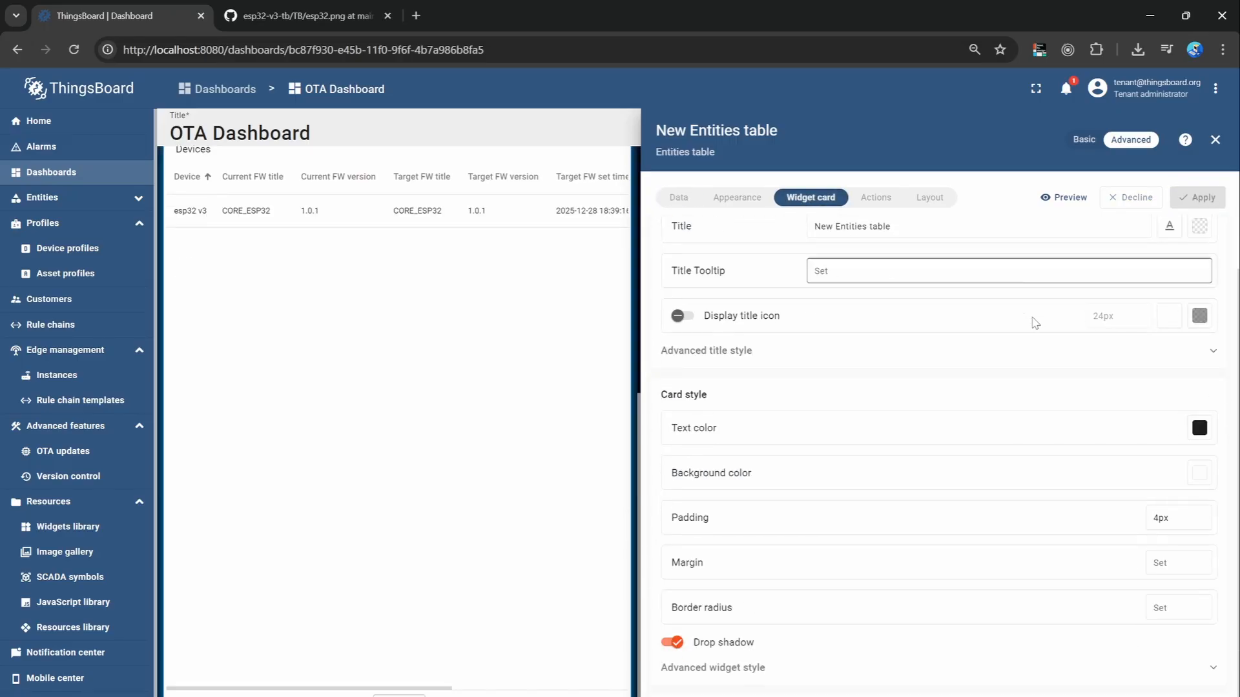
pyautogui.click(1199, 452)
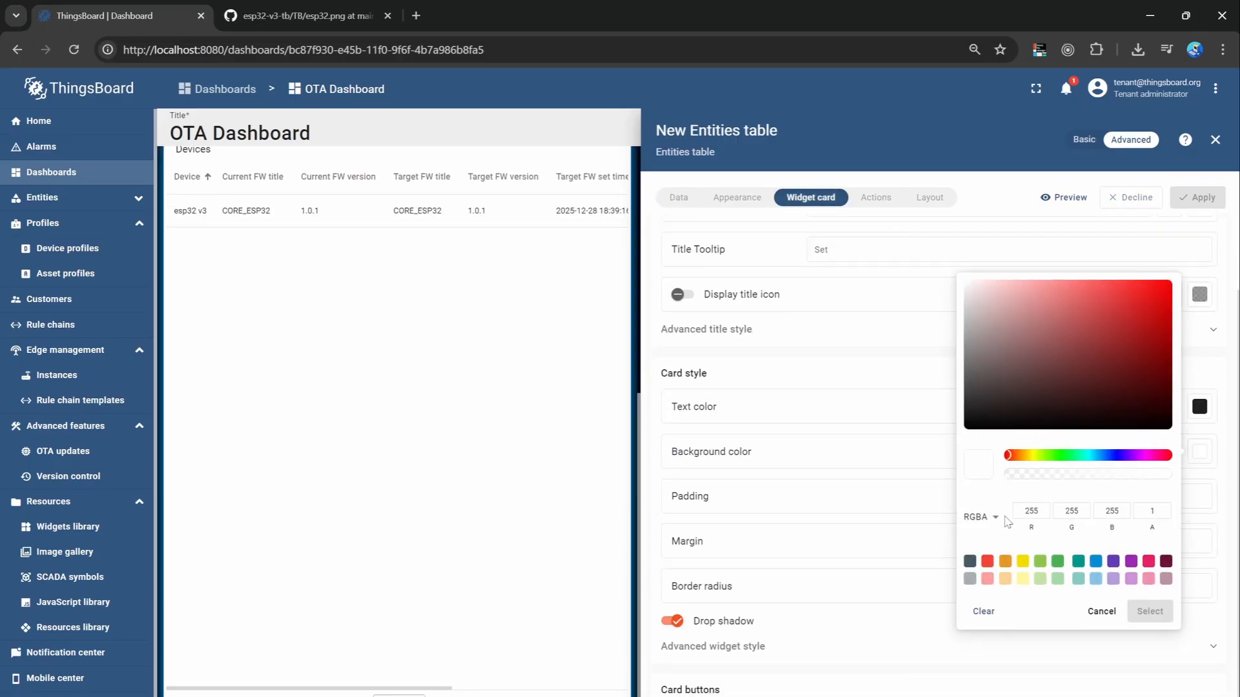
pyautogui.click(997, 519)
pyautogui.click(983, 544)
pyautogui.doubleClick(1029, 519)
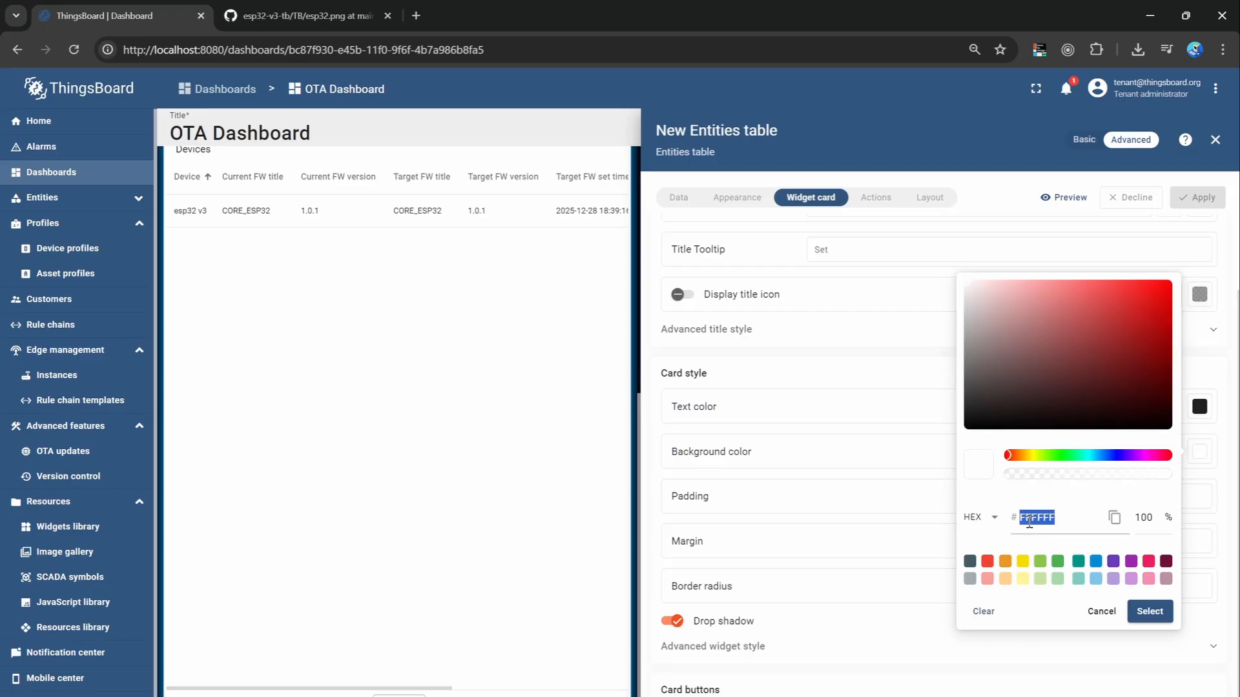
pyautogui.write('04081A')
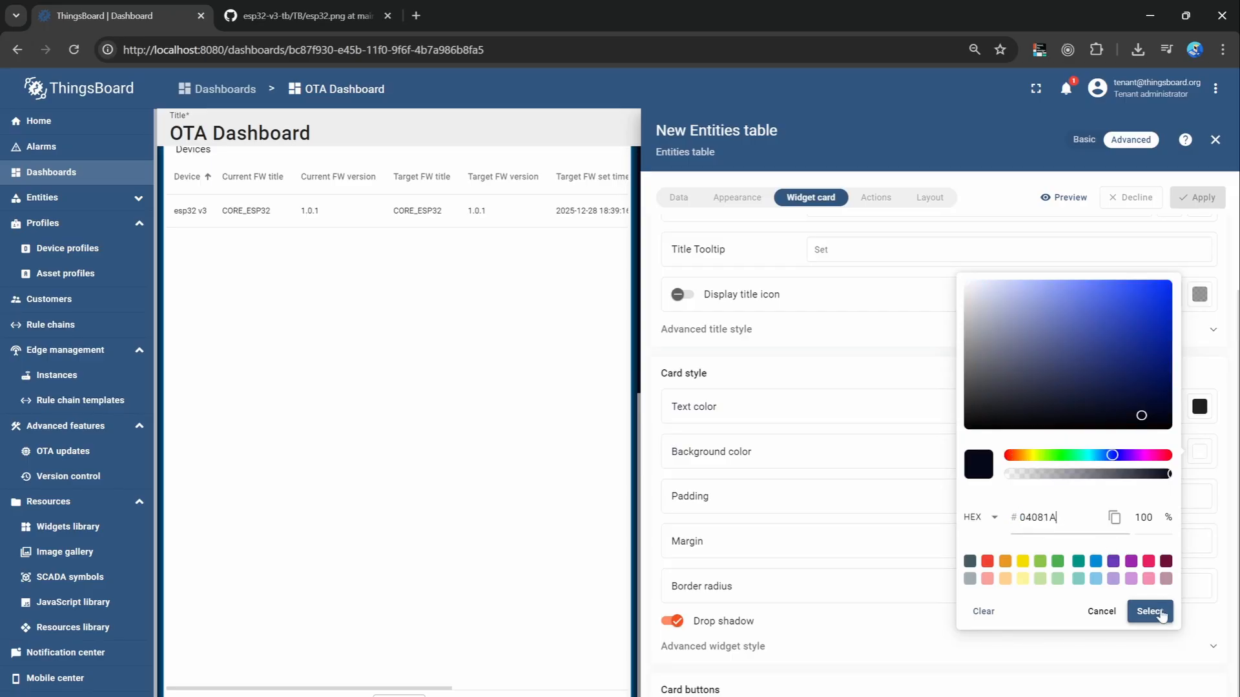
pyautogui.click(1149, 612)
# Set the Devices table's card text color to white and its border radius to 30px, and apply the changes.
pyautogui.click(1200, 406)
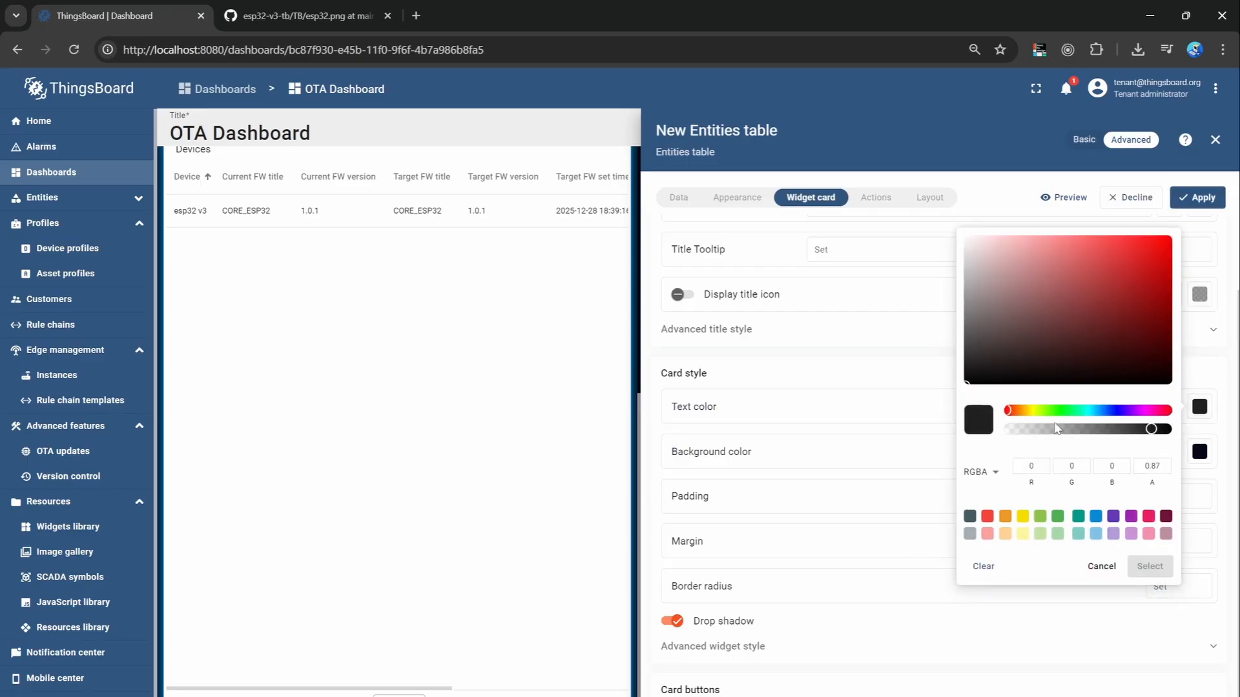
pyautogui.moveTo(1030, 297); pyautogui.dragTo(964, 238)
pyautogui.click(1149, 566)
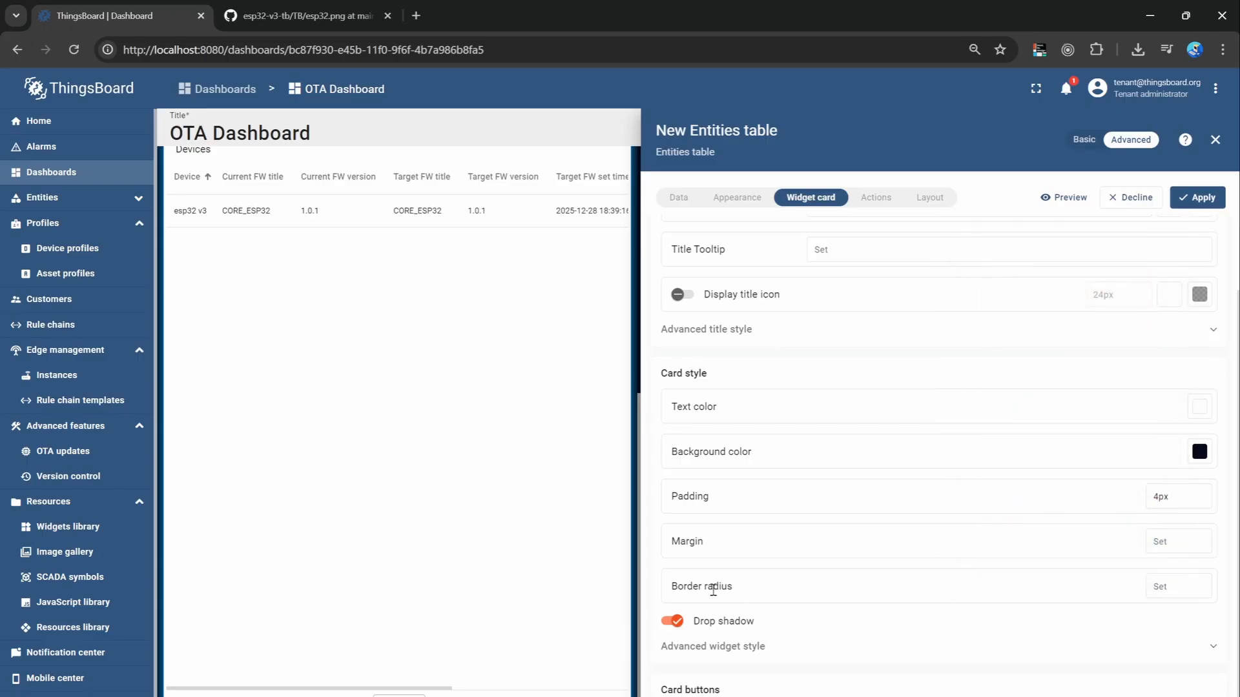
pyautogui.click(1177, 586)
pyautogui.write('30px')
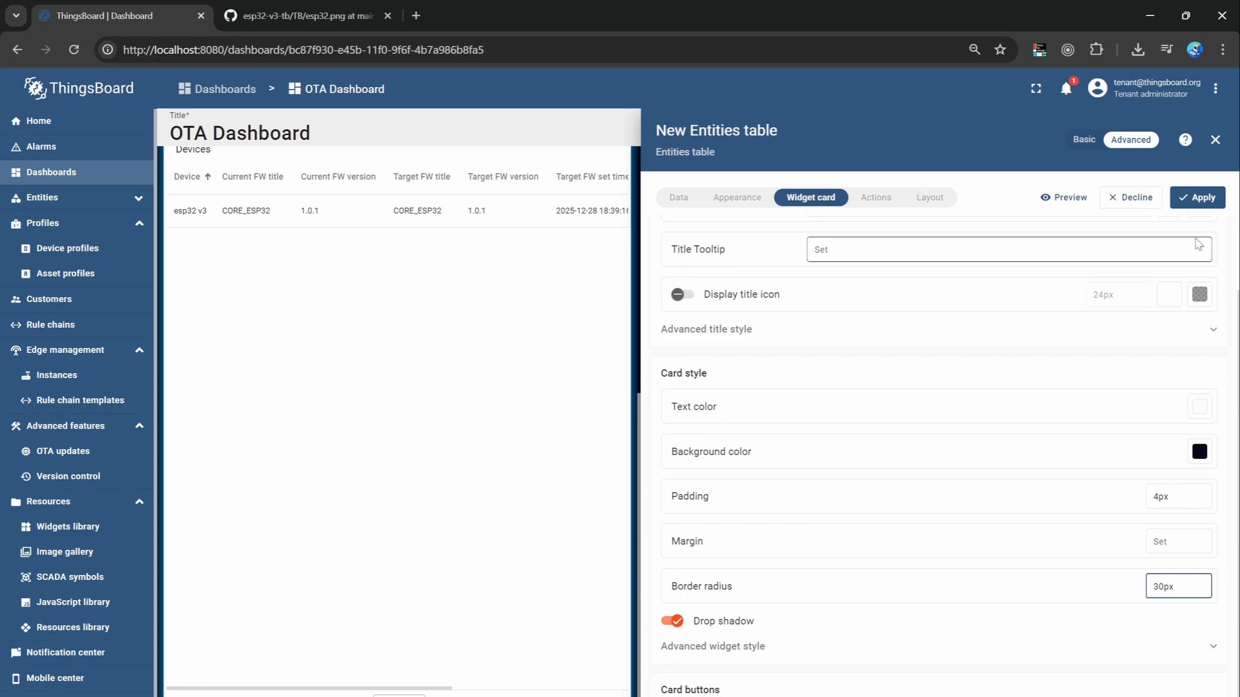
pyautogui.click(1197, 197)
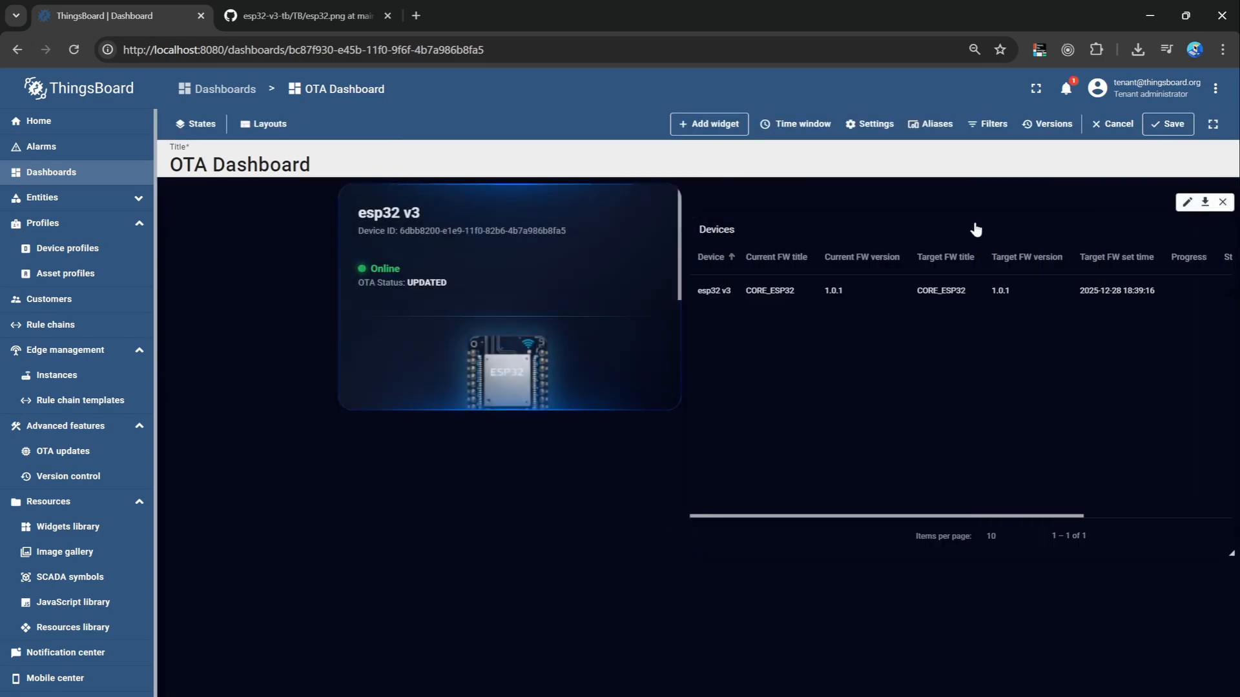
# Place the Devices table at full dashboard width beneath the enlarged esp32 v3 status widget and save the dashboard.
pyautogui.moveTo(974, 230); pyautogui.dragTo(437, 395)
pyautogui.moveTo(1007, 677); pyautogui.dragTo(1169, 665)
pyautogui.moveTo(1228, 695)
pyautogui.mouseDown()
pyautogui.moveTo(1207, 651)
pyautogui.moveTo(1226, 695)
pyautogui.mouseUp()
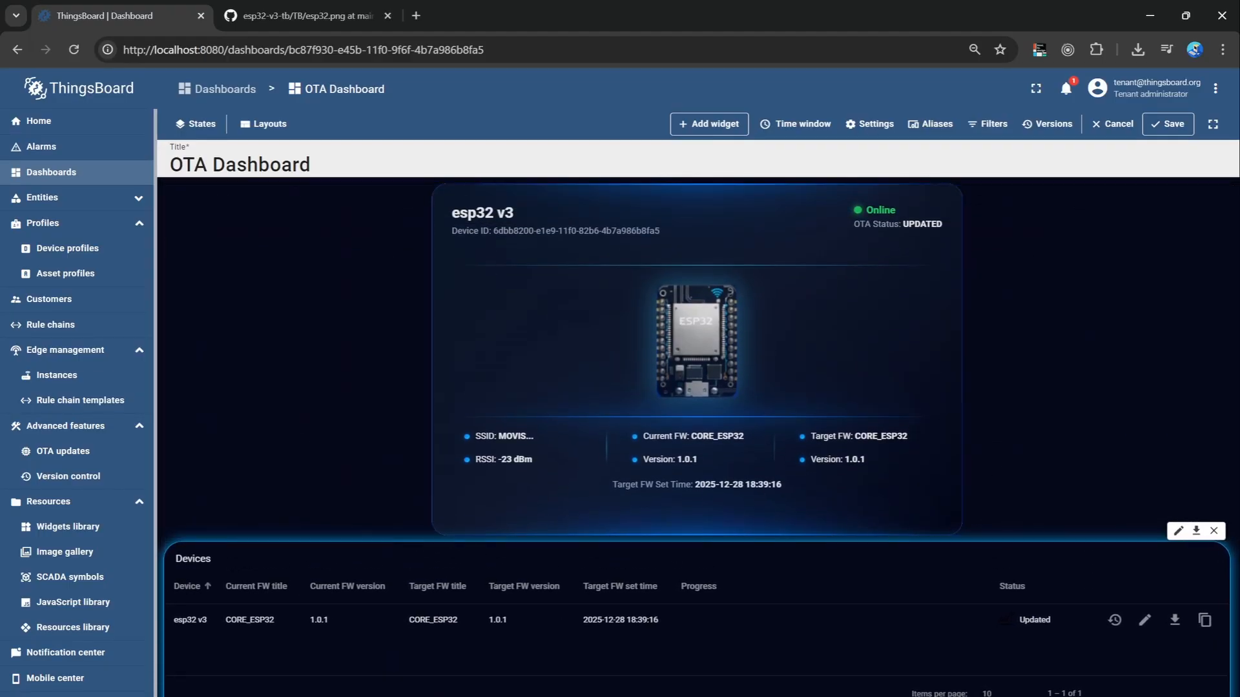
pyautogui.click(1168, 123)
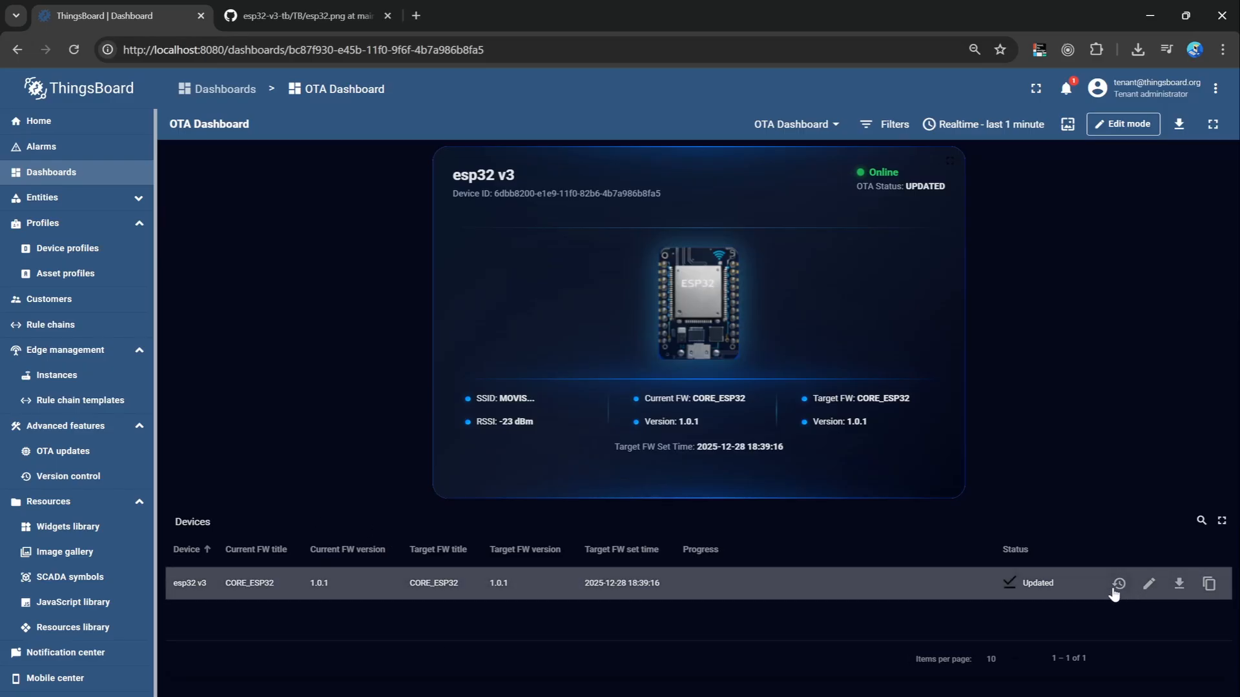
# Assign firmware CORE_ESP32 (1.0.0) to esp32 v3 from the Devices table, save it and check the target version on the status widget.
pyautogui.click(1147, 584)
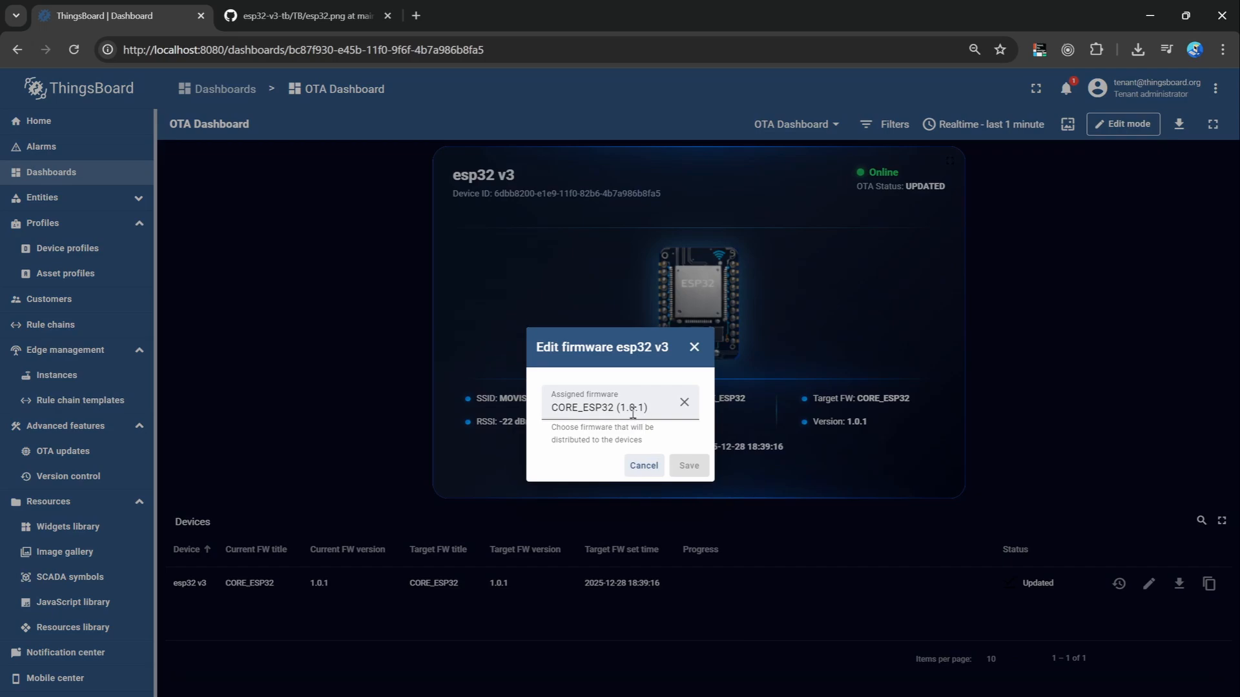
pyautogui.click(664, 414)
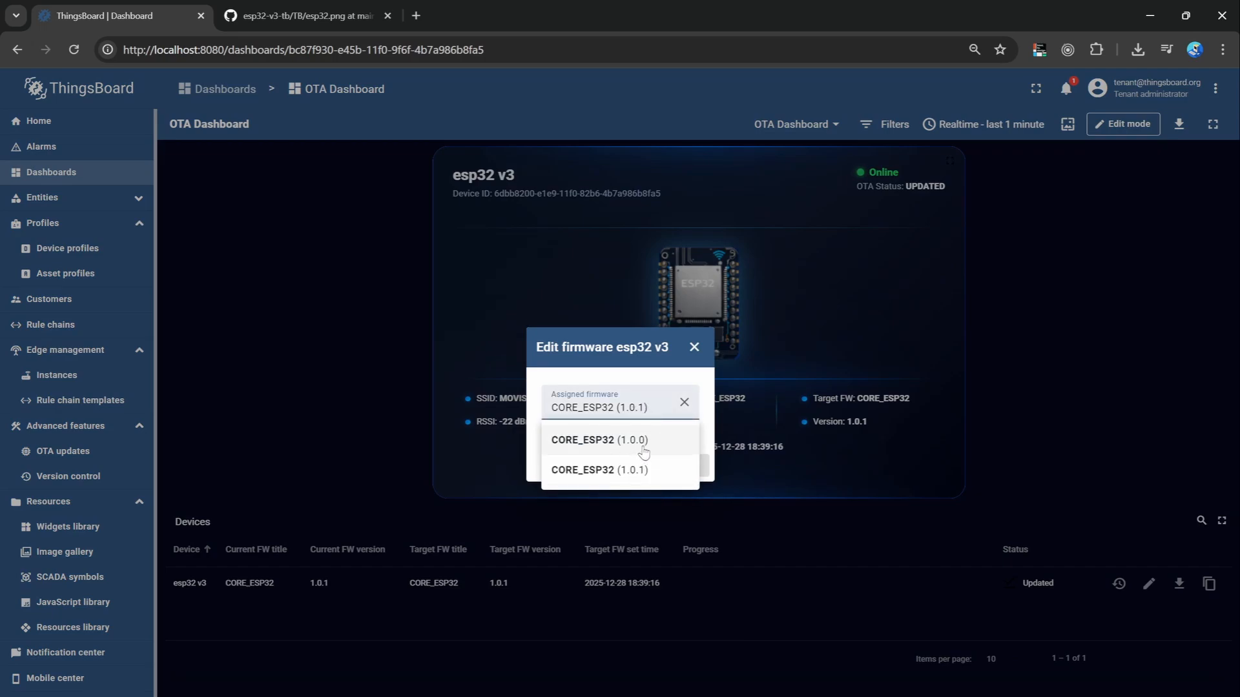
pyautogui.click(625, 444)
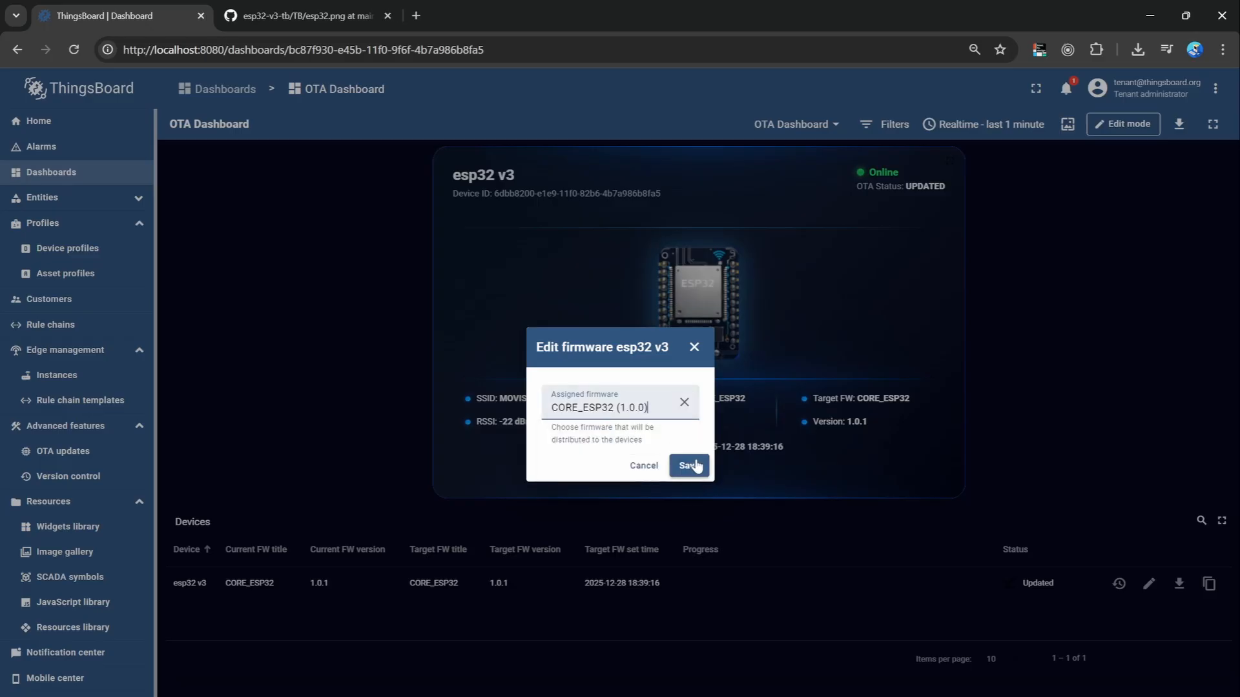
pyautogui.click(690, 468)
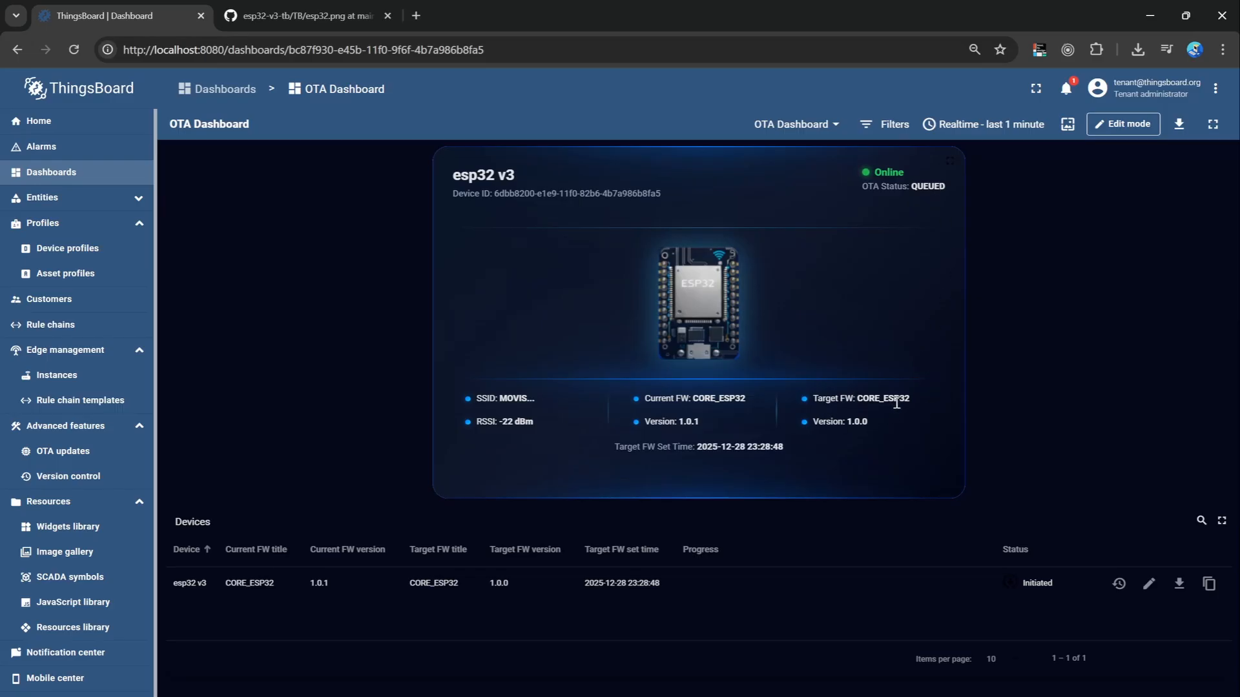
pyautogui.moveTo(881, 419); pyautogui.dragTo(848, 423)
pyautogui.click(876, 428)
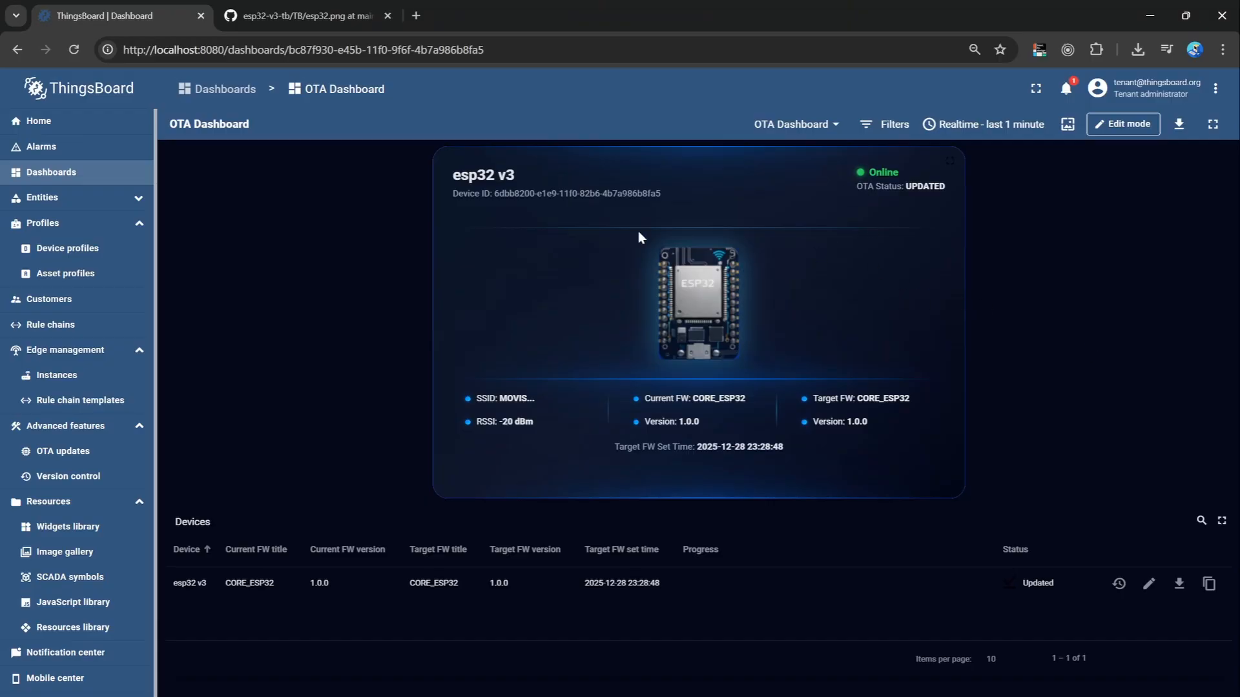
# Move the esp32 v3 status widget to the dashboard's left half in edit mode and paste a copy of it beside it.
pyautogui.click(1129, 124)
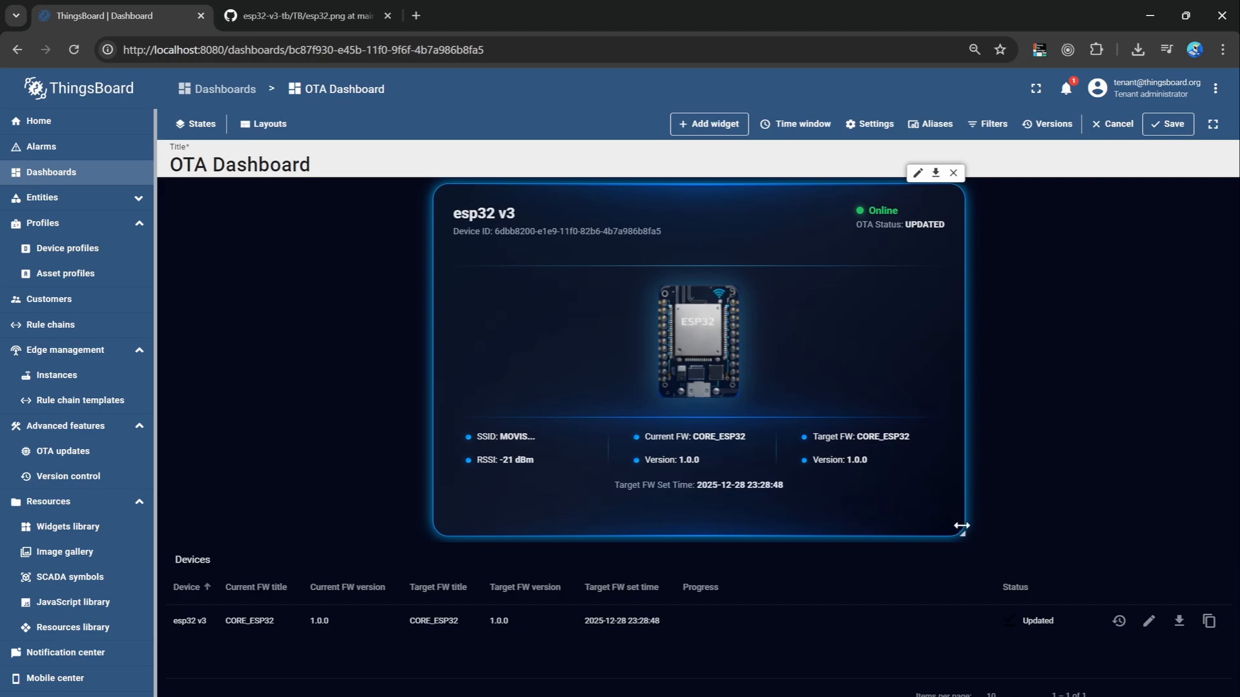
pyautogui.moveTo(962, 526); pyautogui.dragTo(873, 535)
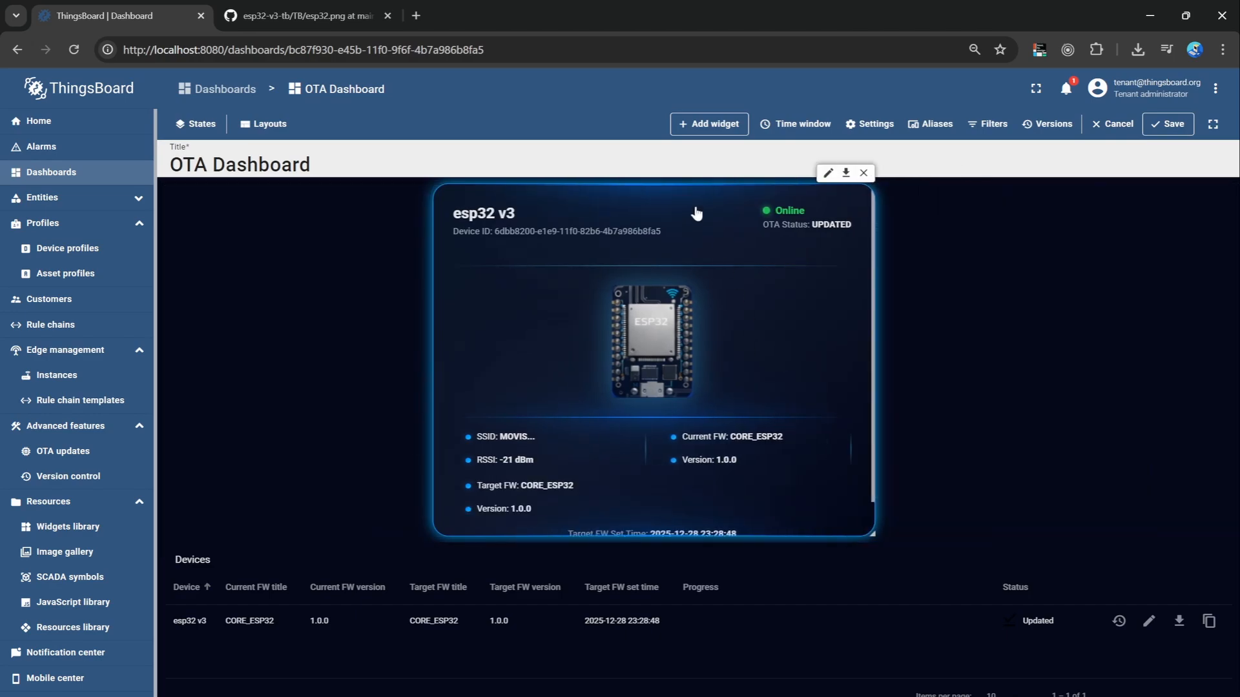
pyautogui.moveTo(696, 213); pyautogui.dragTo(426, 211)
pyautogui.moveTo(603, 533); pyautogui.dragTo(654, 533)
pyautogui.hotkey('ctrl', 'v')
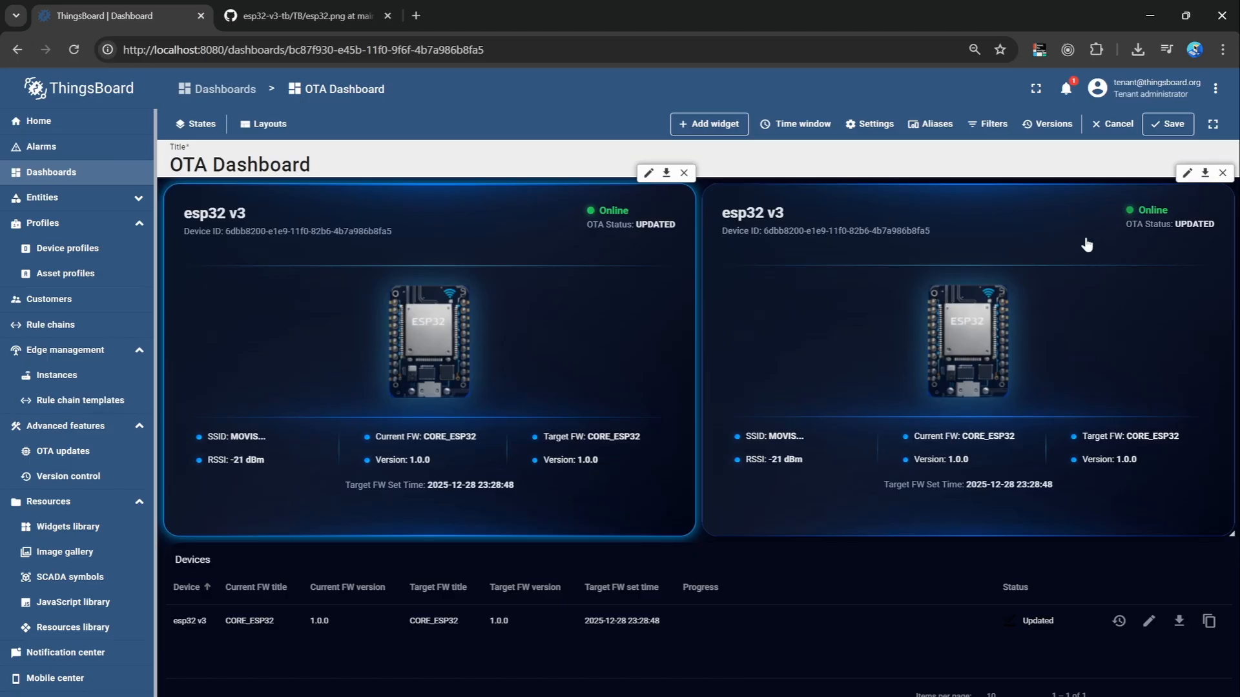
pyautogui.click(1043, 214)
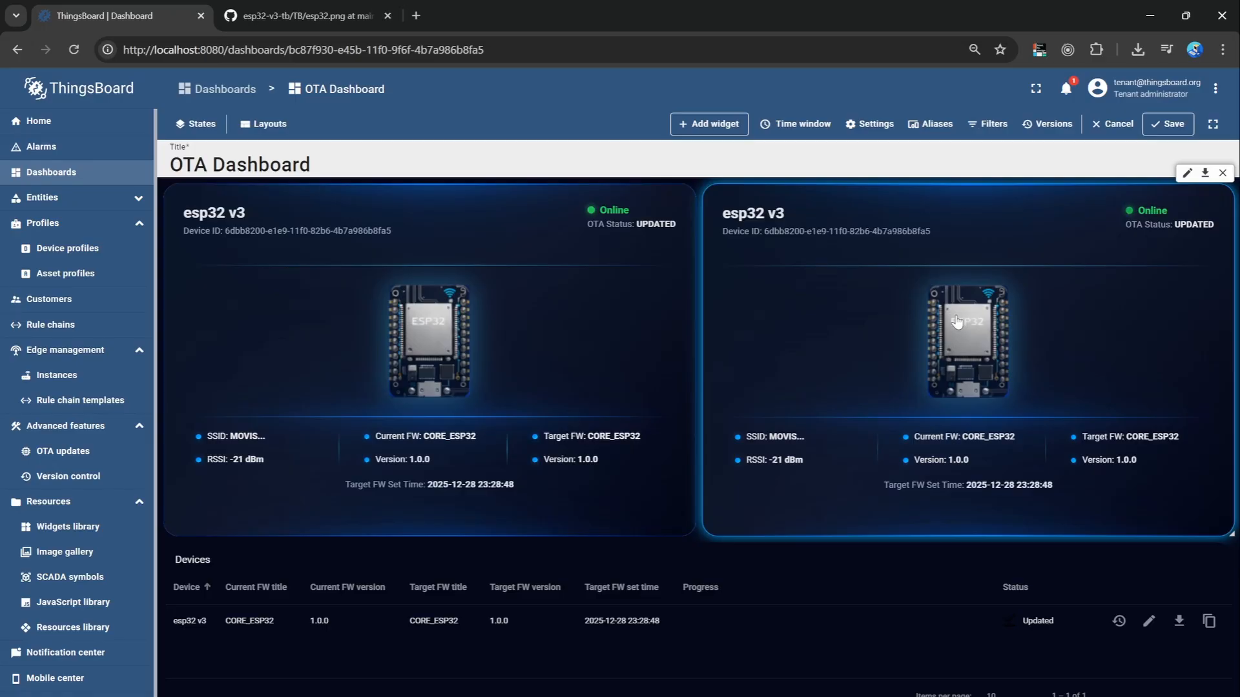
# Check the Image URL setting of the pasted status widget, close its settings and save the dashboard.
pyautogui.click(1186, 175)
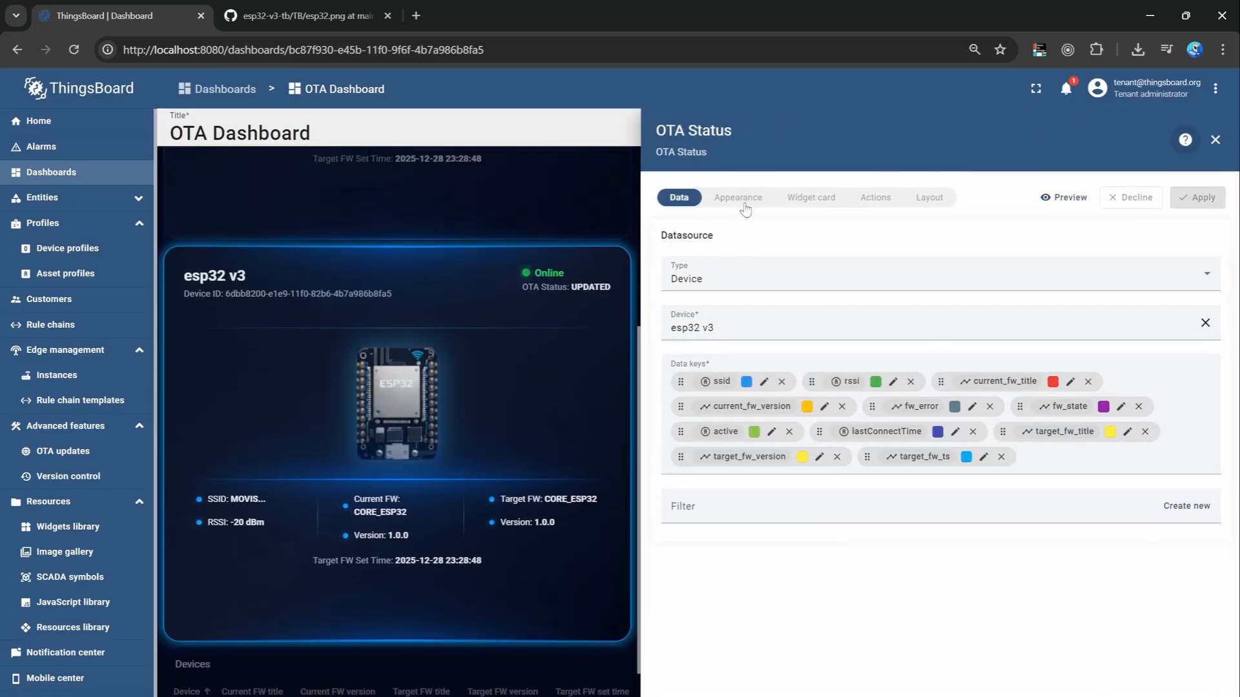
pyautogui.click(743, 206)
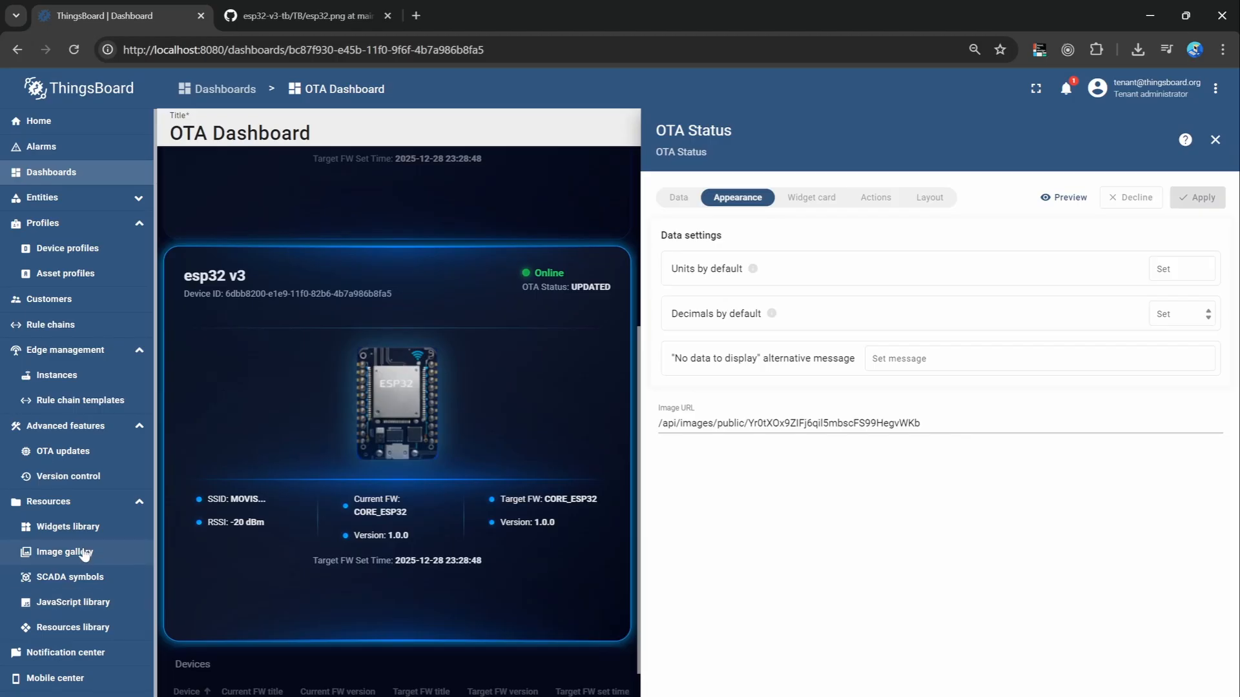
pyautogui.click(1215, 139)
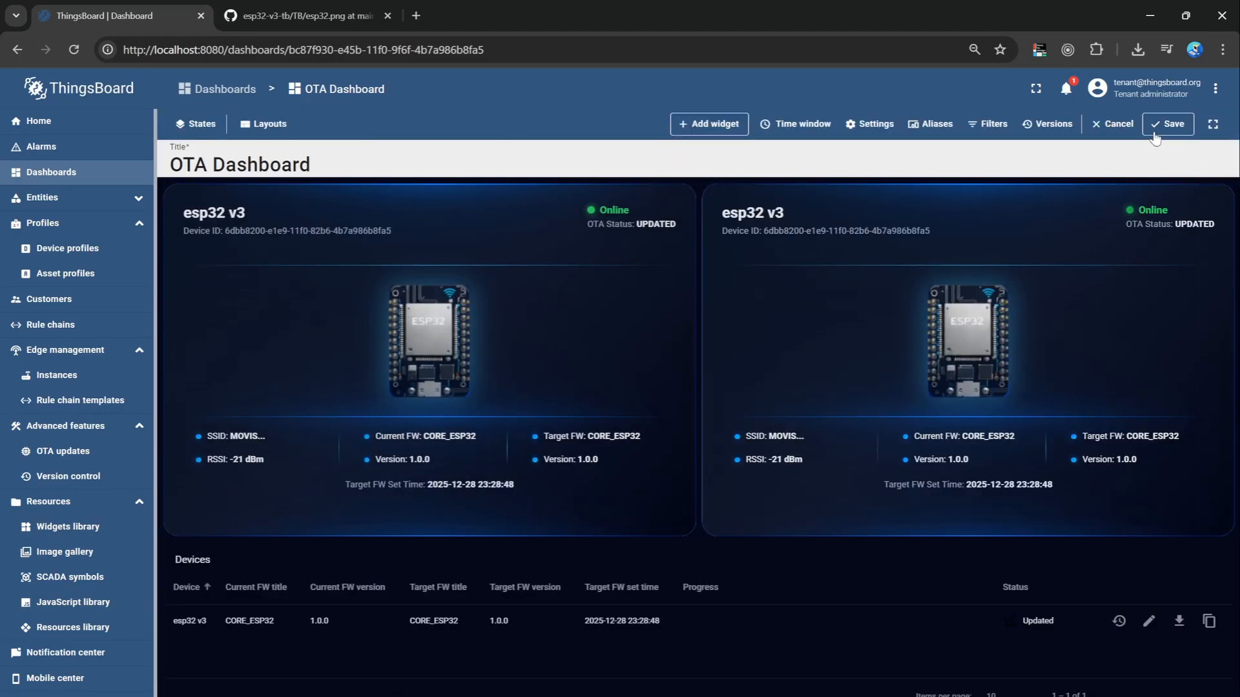
pyautogui.click(1170, 123)
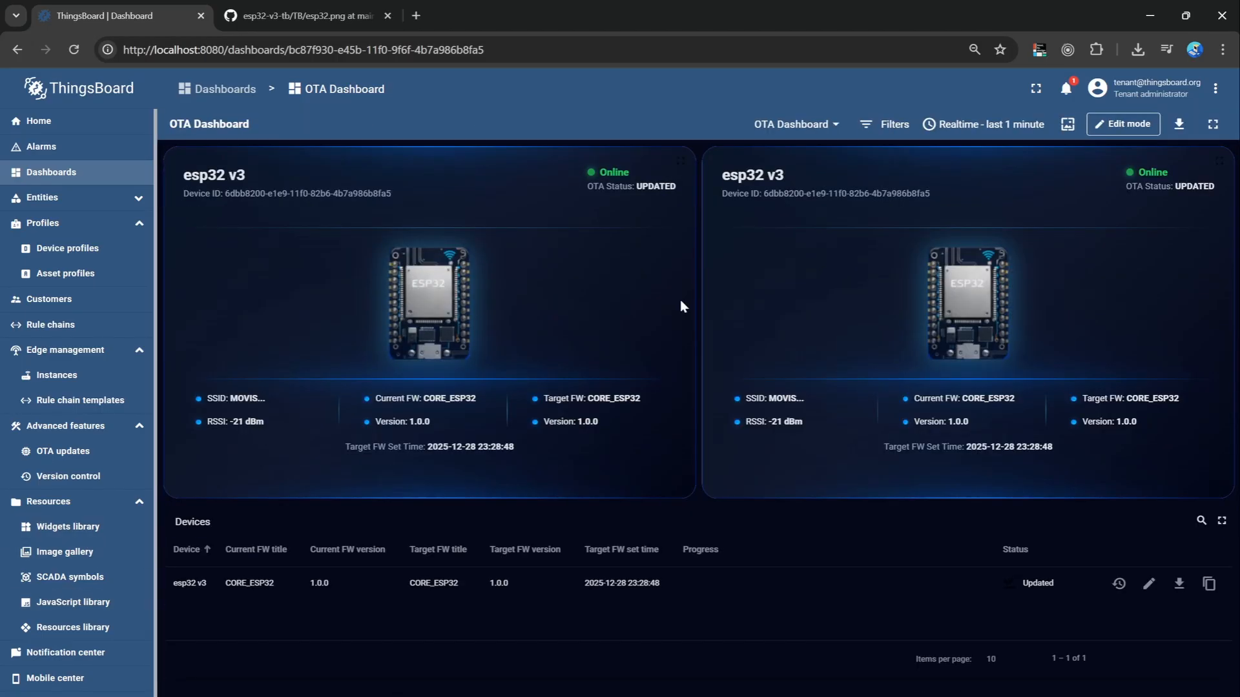
# Copy the public image path of pngwing.com (2).png from its HTML embed snippet in the image gallery.
pyautogui.click(65, 555)
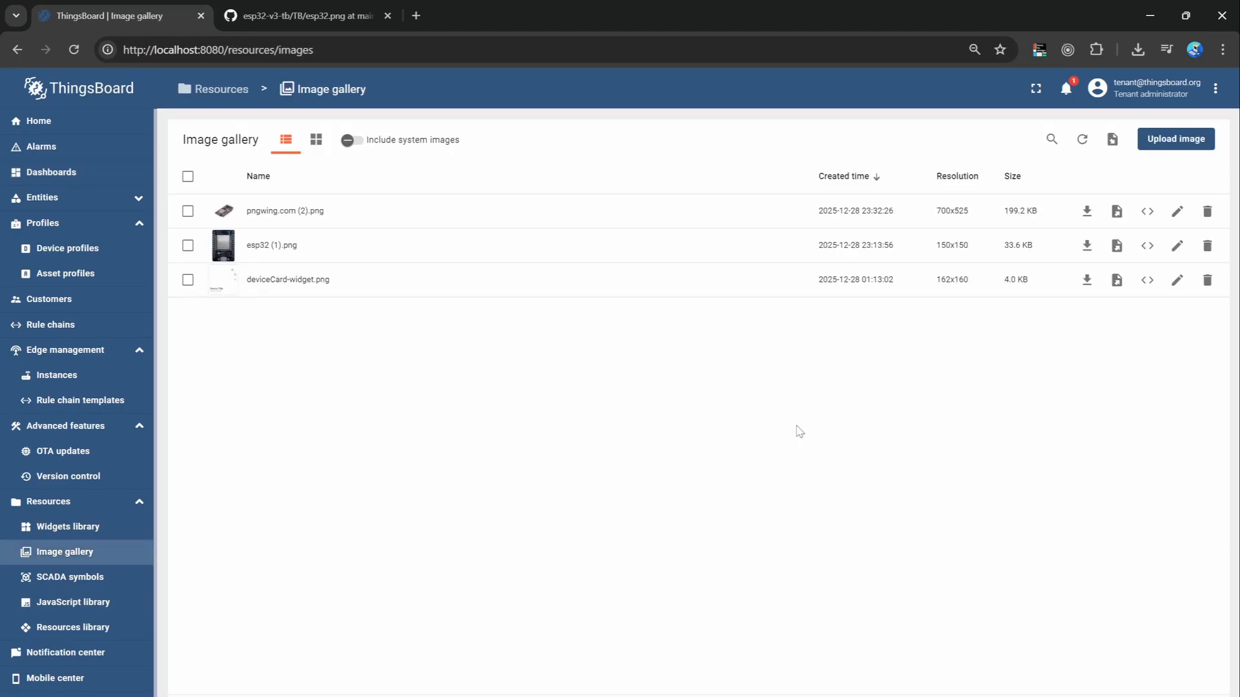
pyautogui.click(1148, 212)
pyautogui.moveTo(456, 392); pyautogui.dragTo(676, 404)
pyautogui.hotkey('ctrl', 'c')
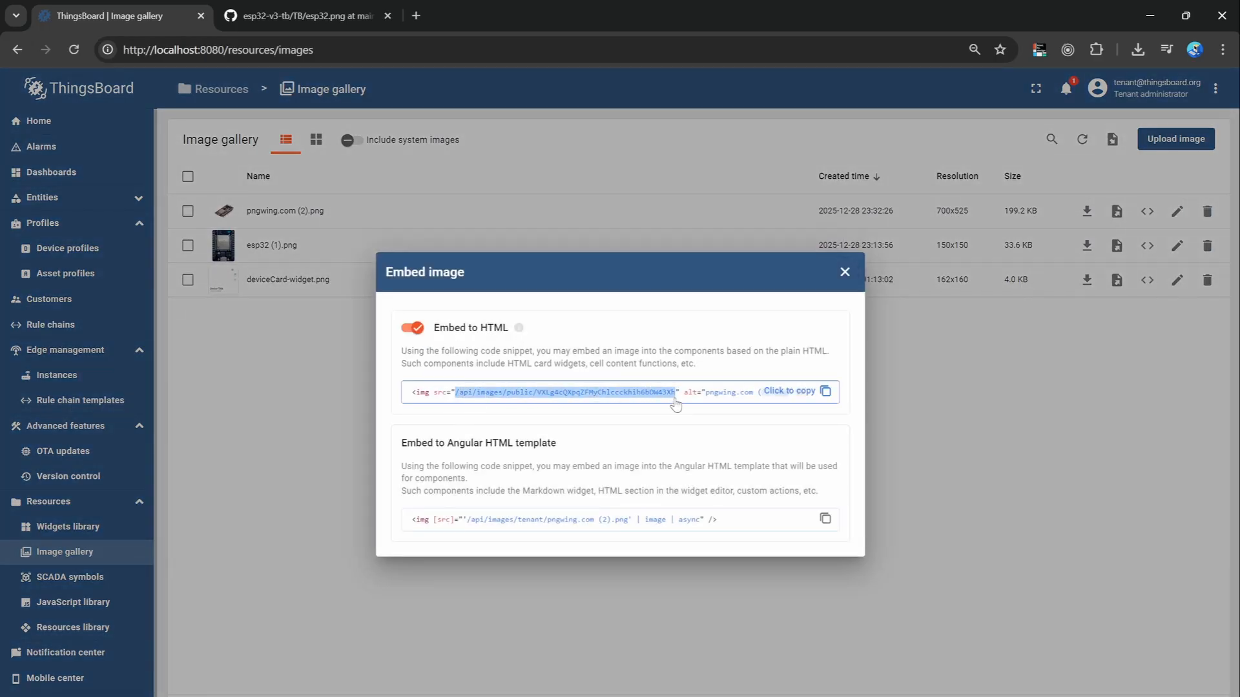
pyautogui.click(845, 272)
# Reopen OTA Dashboard for editing, replace the second status widget's Image URL with the copied path and apply it.
pyautogui.click(106, 175)
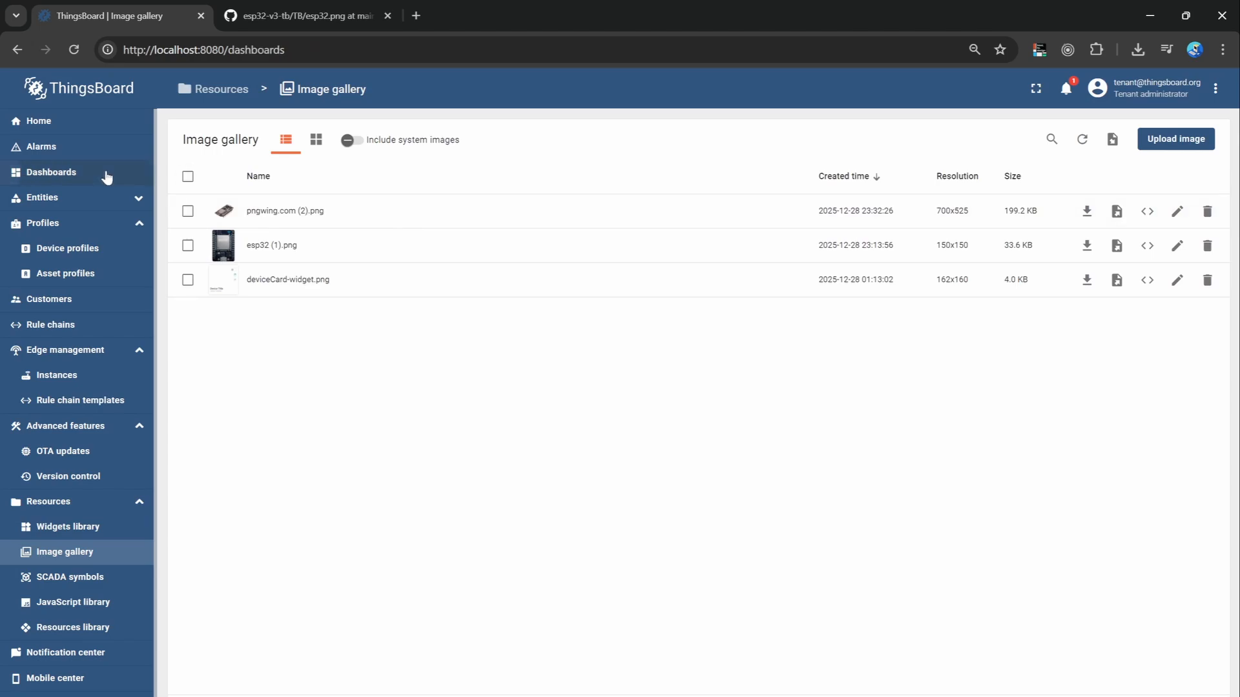
pyautogui.click(441, 212)
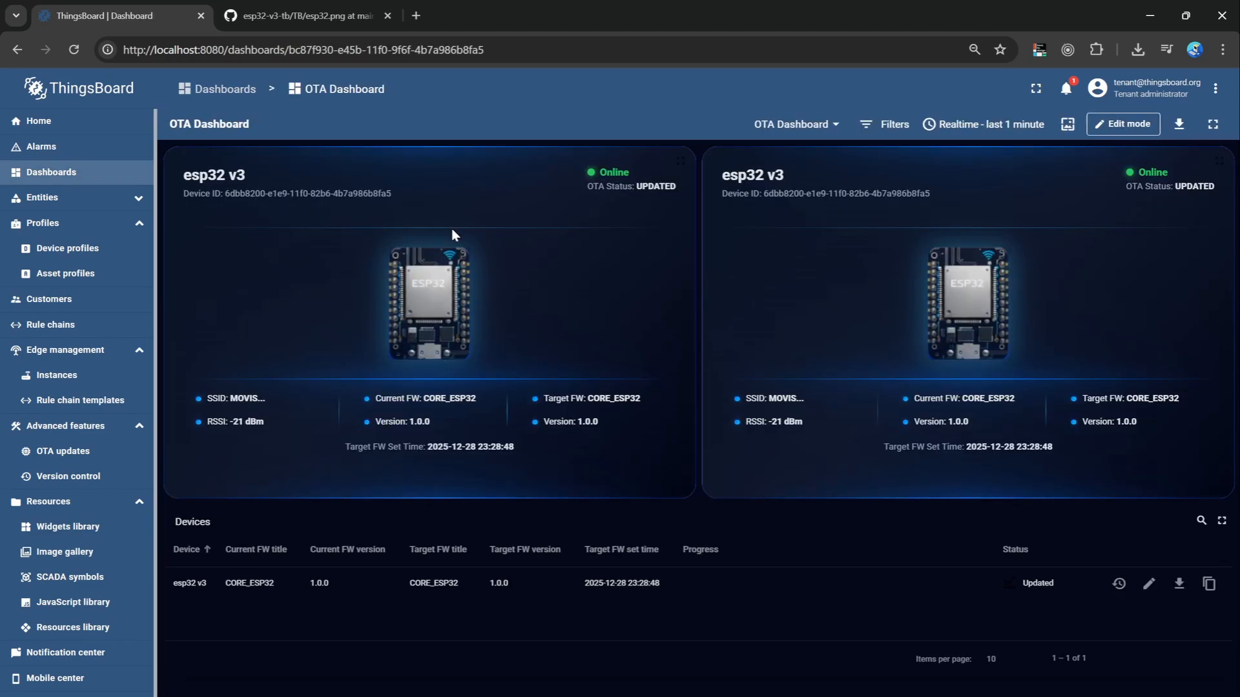
pyautogui.click(1110, 126)
pyautogui.click(1186, 174)
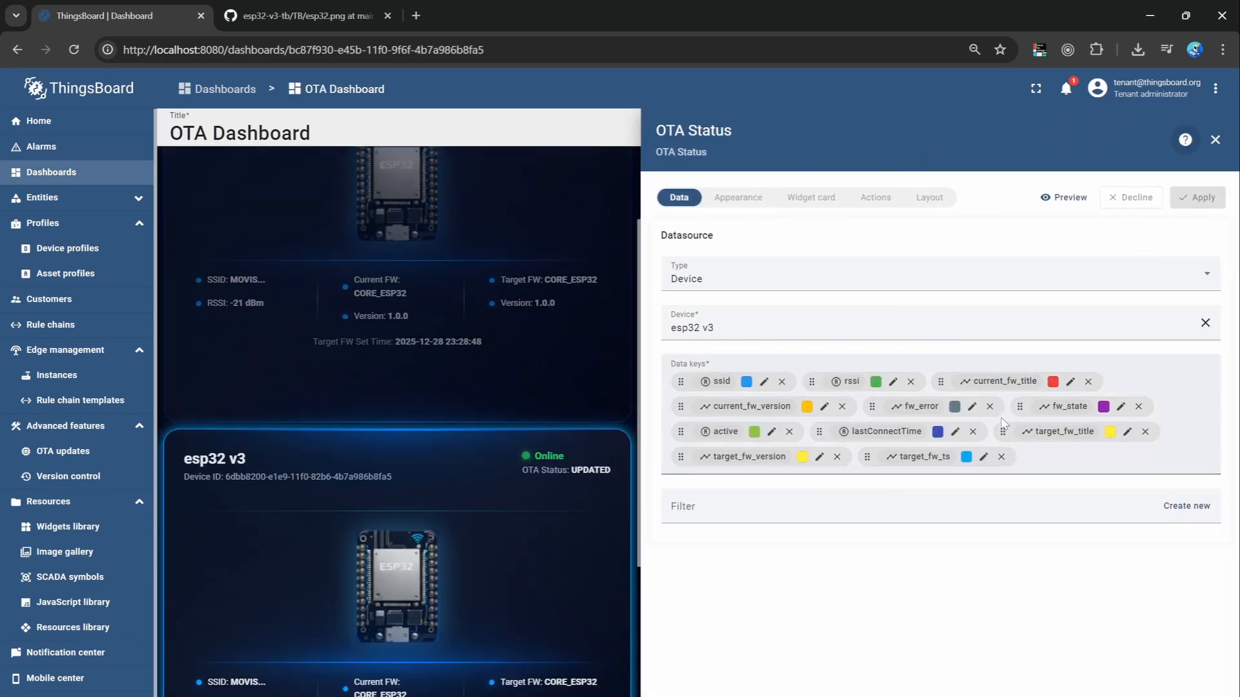
pyautogui.click(737, 197)
pyautogui.click(791, 423)
pyautogui.hotkey('ctrl', 'a')
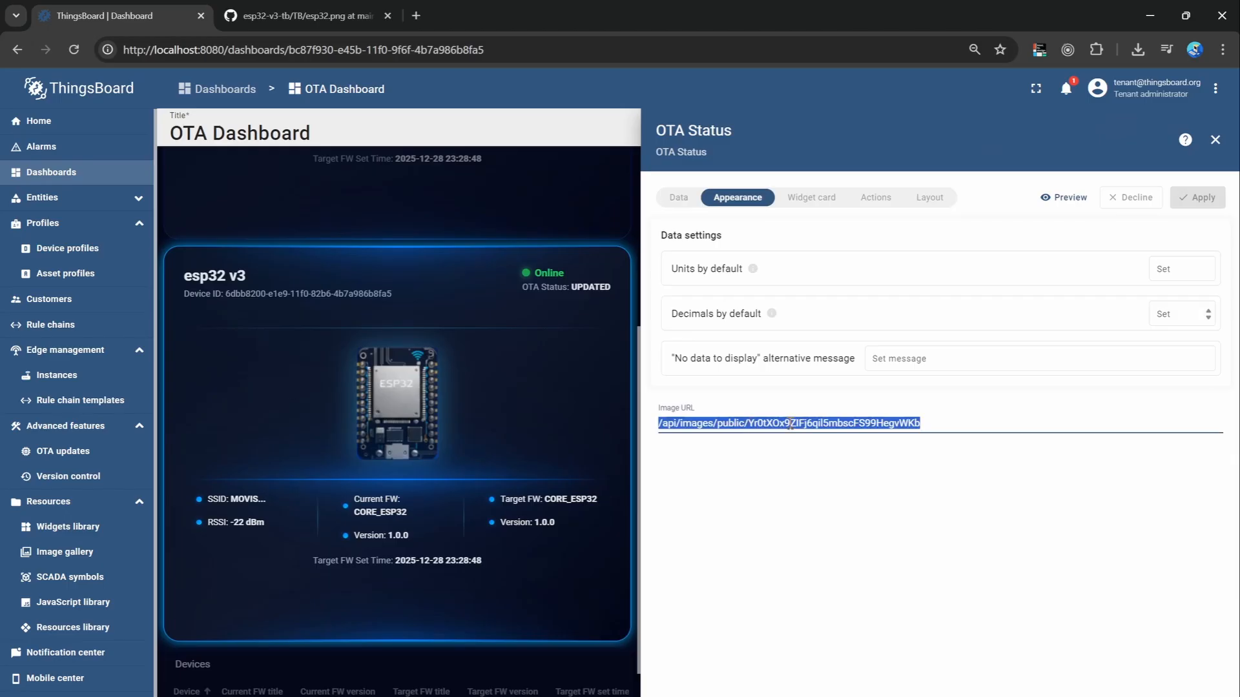
pyautogui.hotkey('ctrl', 'v')
pyautogui.click(1216, 199)
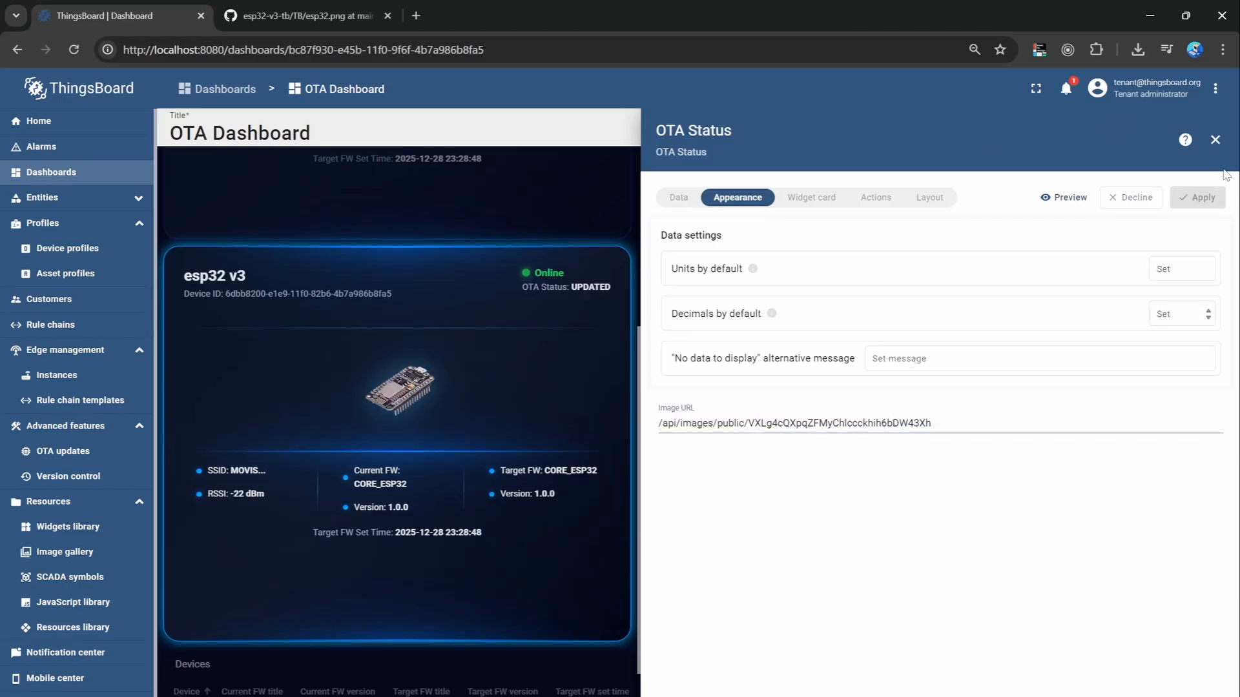
pyautogui.click(1214, 139)
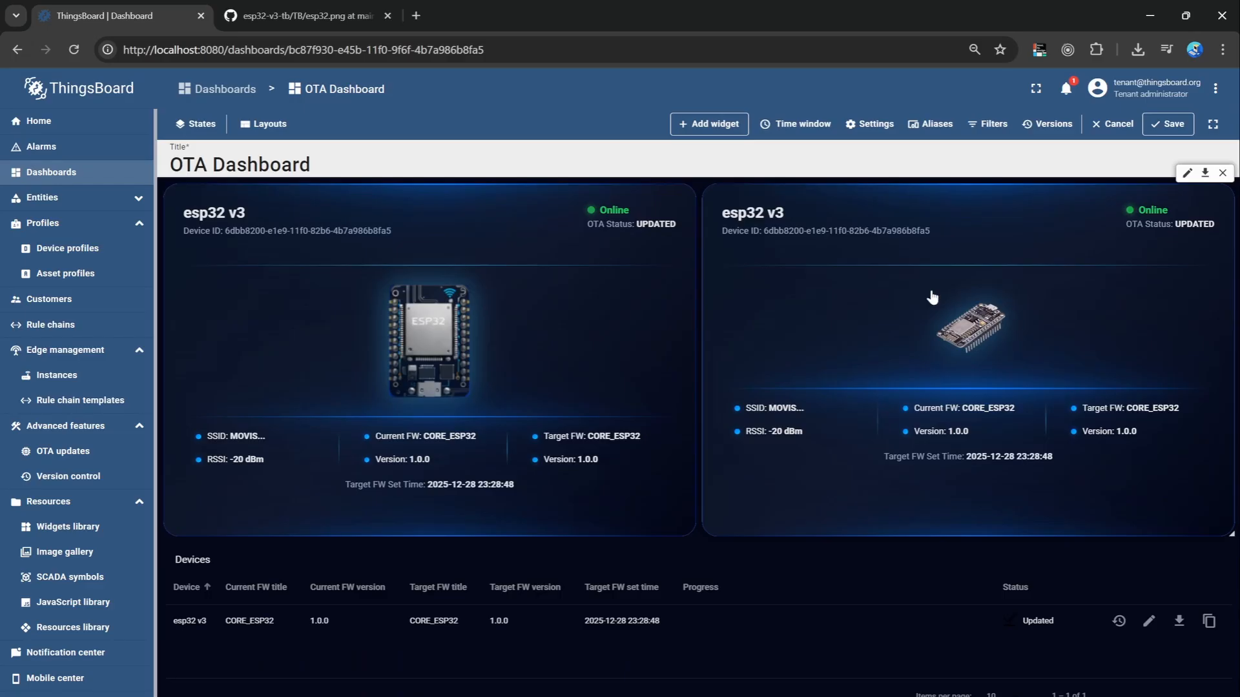
# Change the second status widget's device to Esp32, apply it, save the dashboard and check the widget's device details.
pyautogui.click(1187, 173)
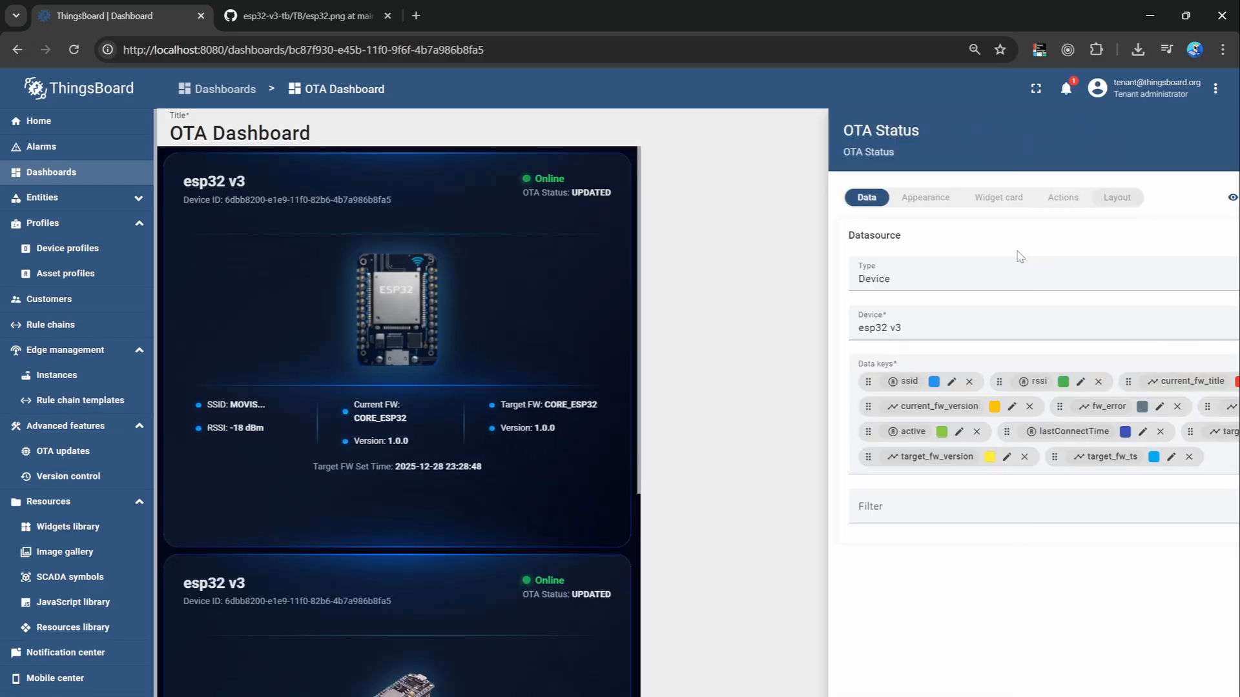
pyautogui.click(804, 325)
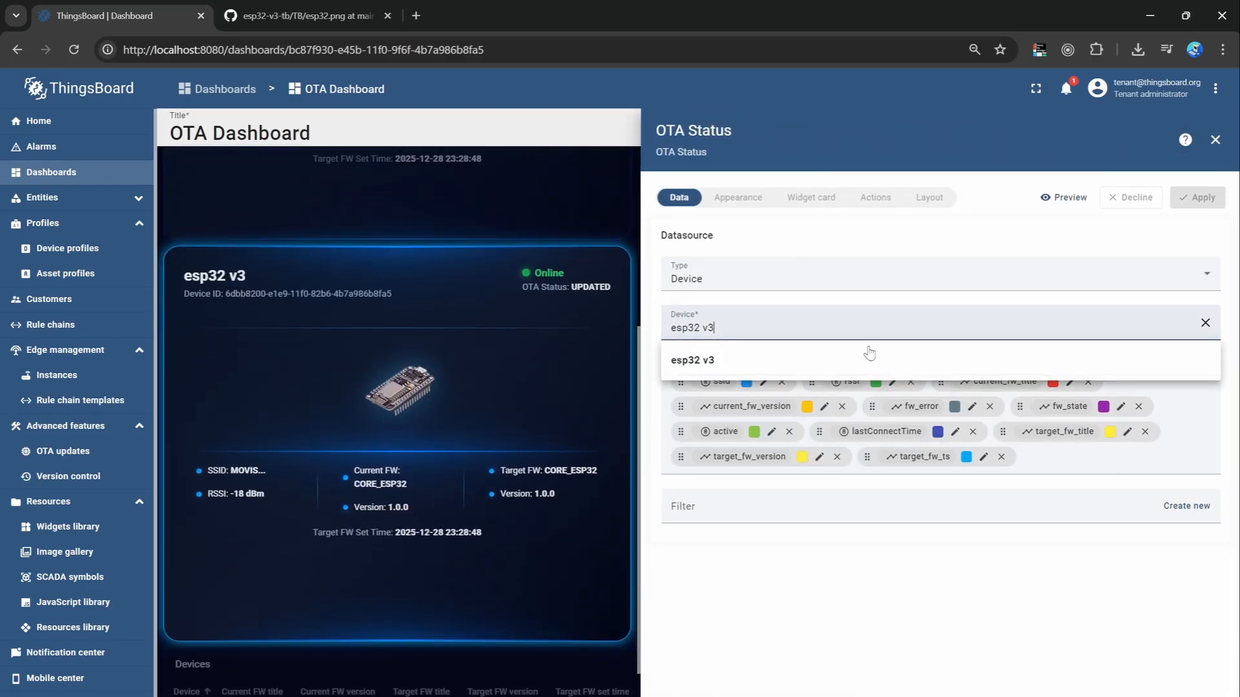
pyautogui.click(1205, 322)
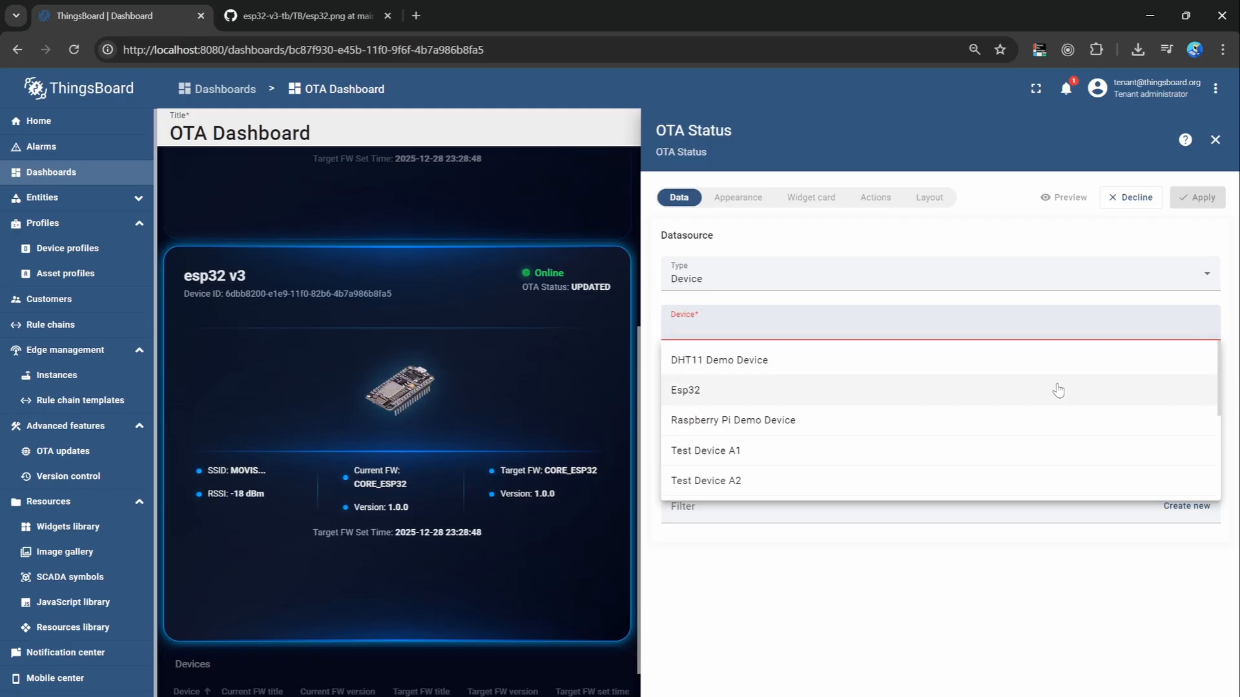
pyautogui.click(1057, 390)
pyautogui.click(1202, 198)
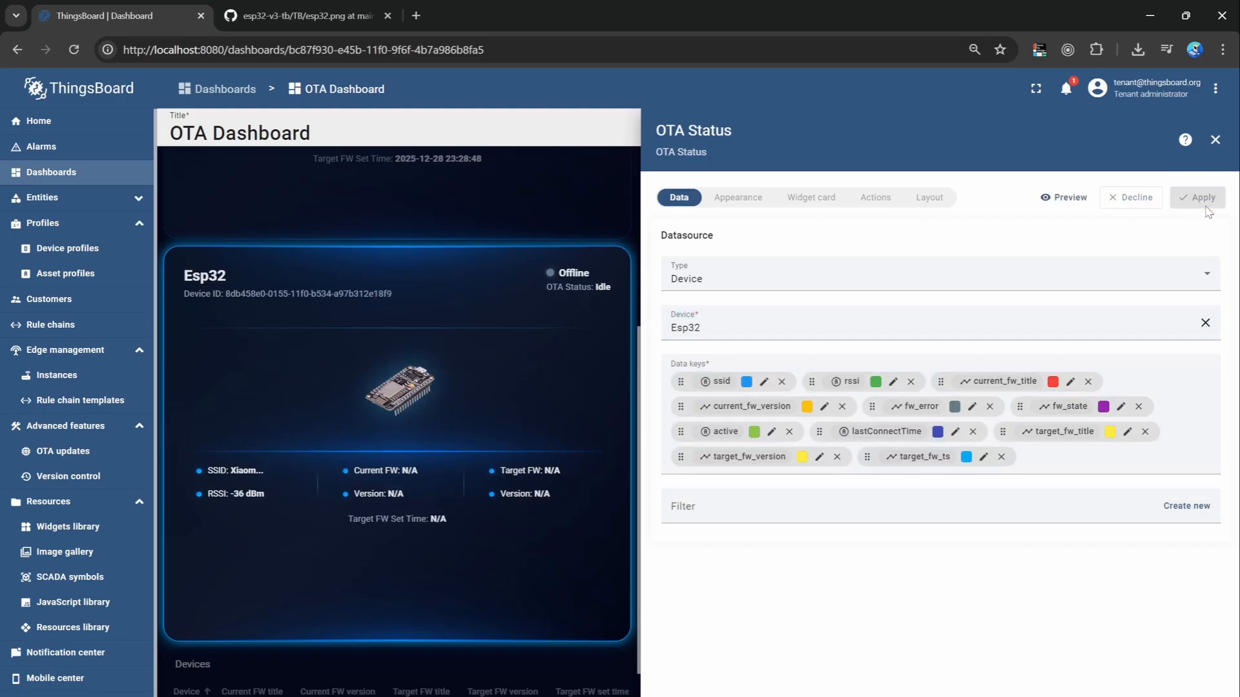
pyautogui.click(1214, 140)
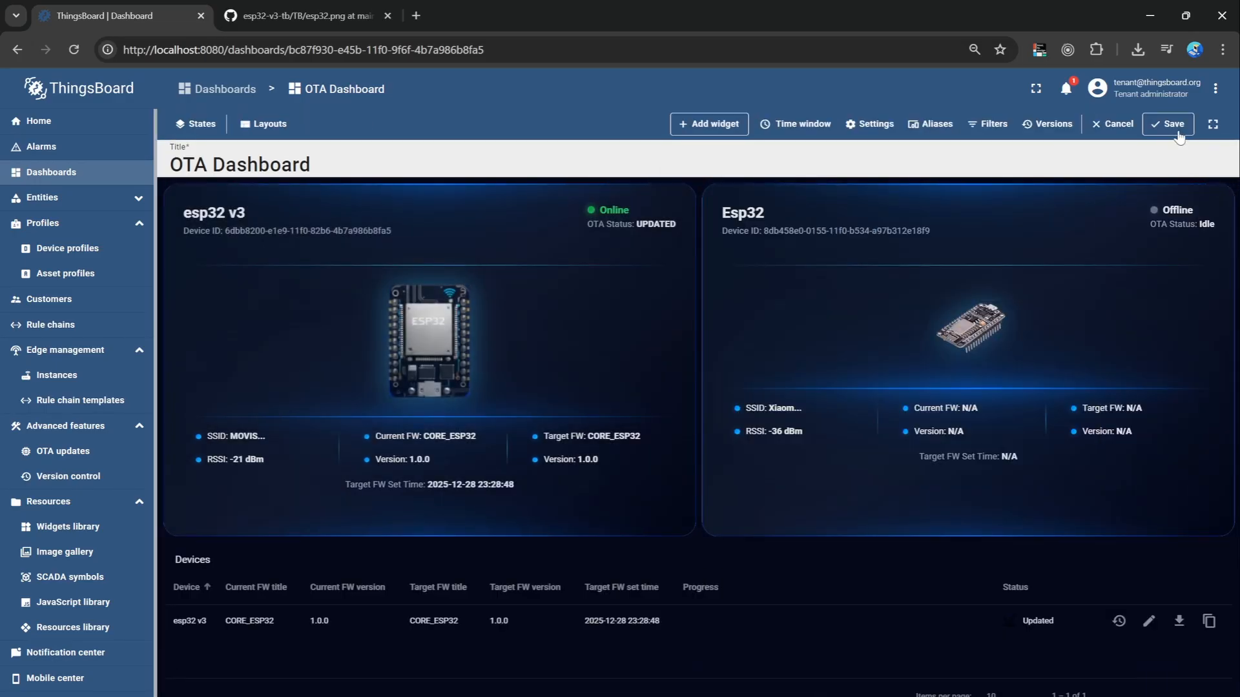
pyautogui.click(1172, 125)
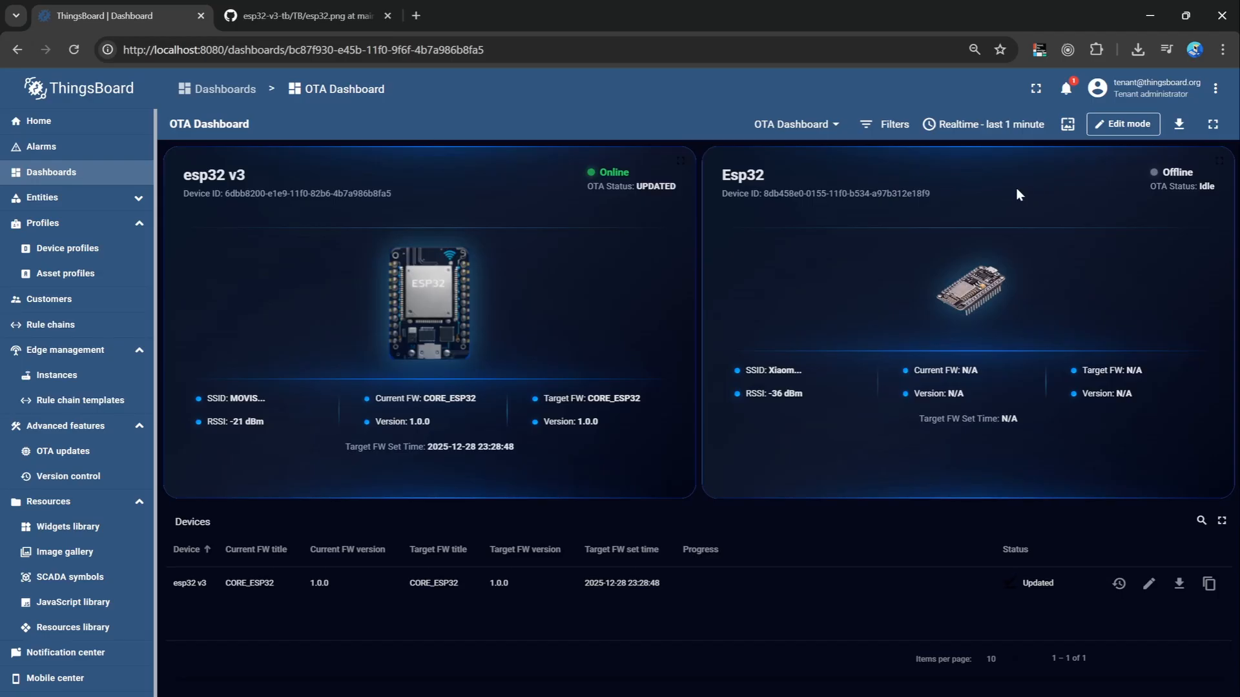
pyautogui.moveTo(720, 180); pyautogui.dragTo(878, 195)
pyautogui.click(949, 330)
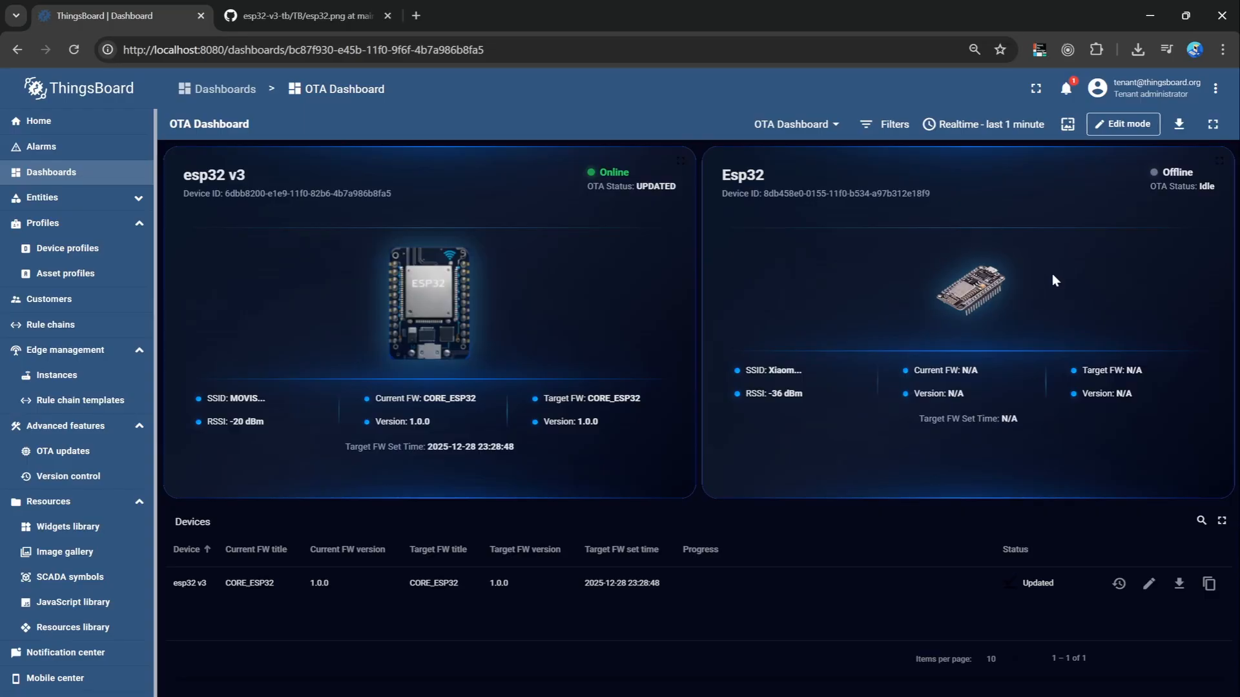